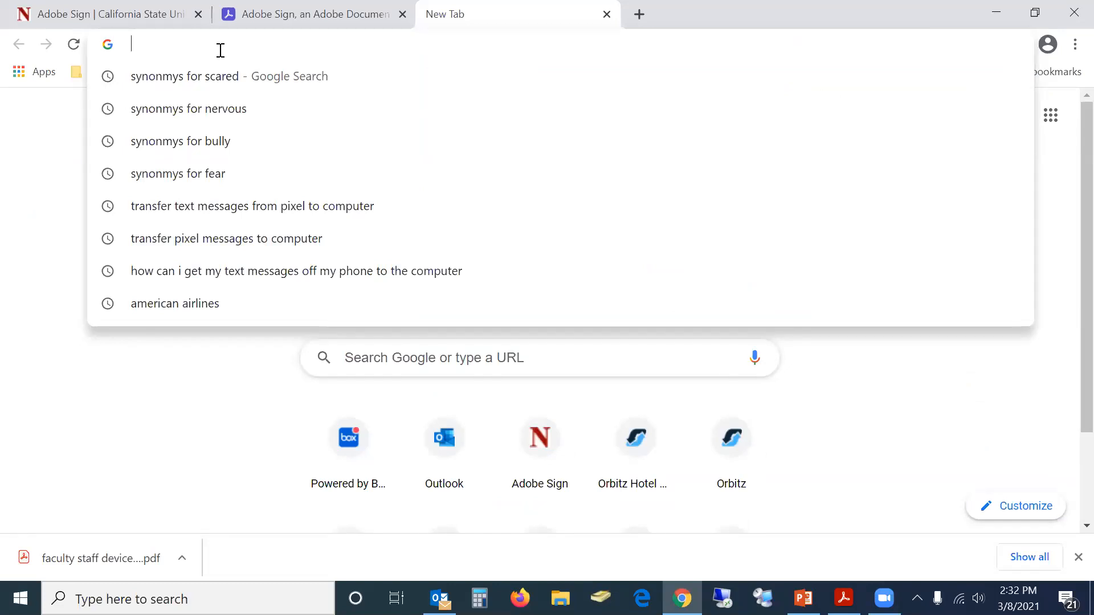
Sign in to the CSUN Adobe Sign demo account with the saved e-mail and password
text(csun.edu/it/adobe-sign)
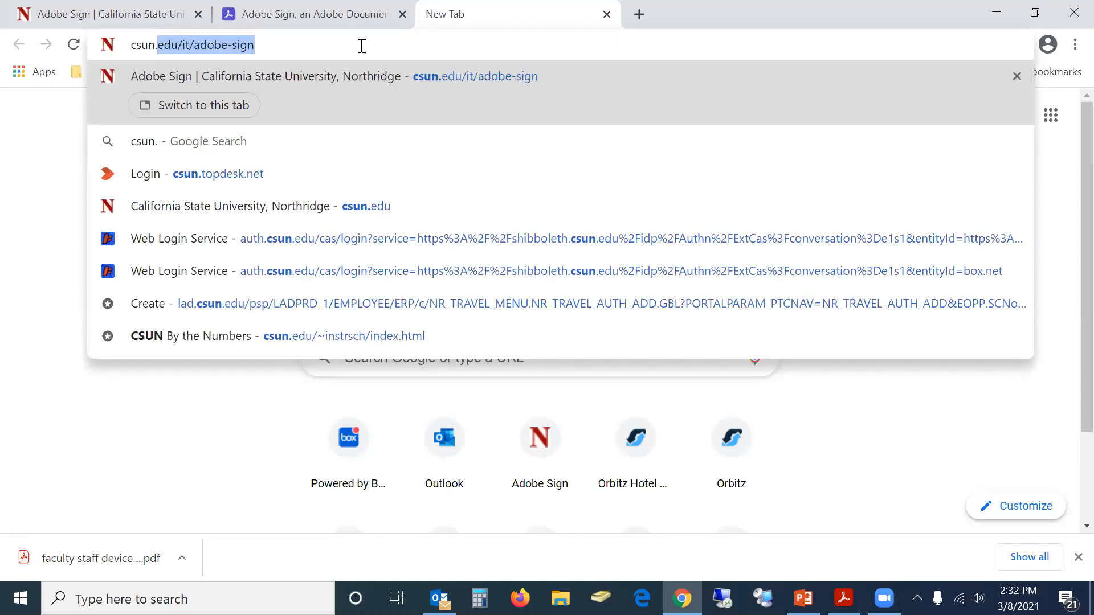
key(Return)
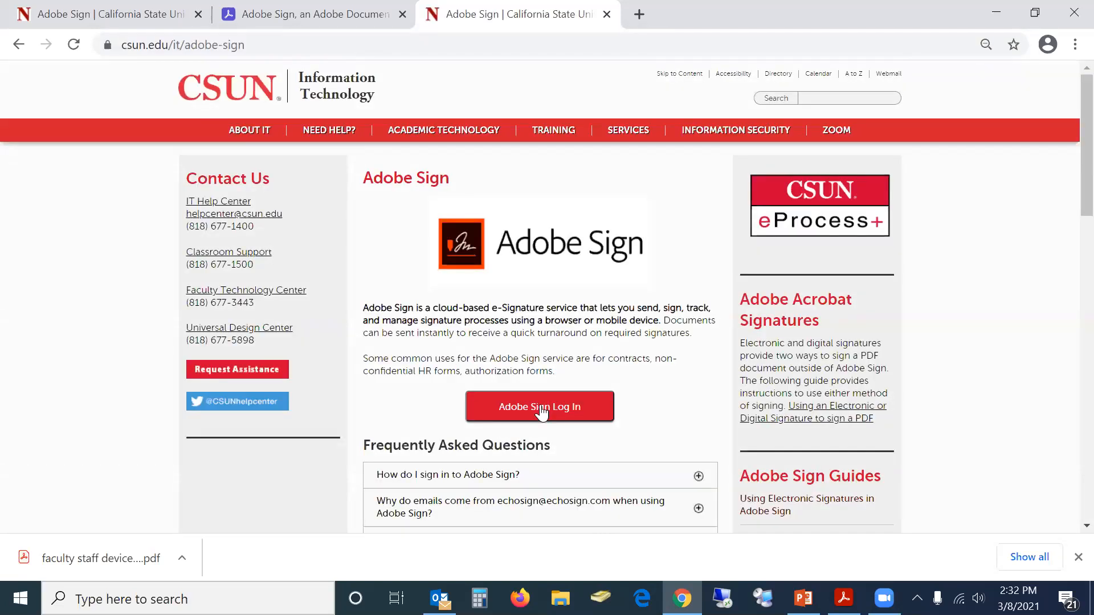
click(541, 408)
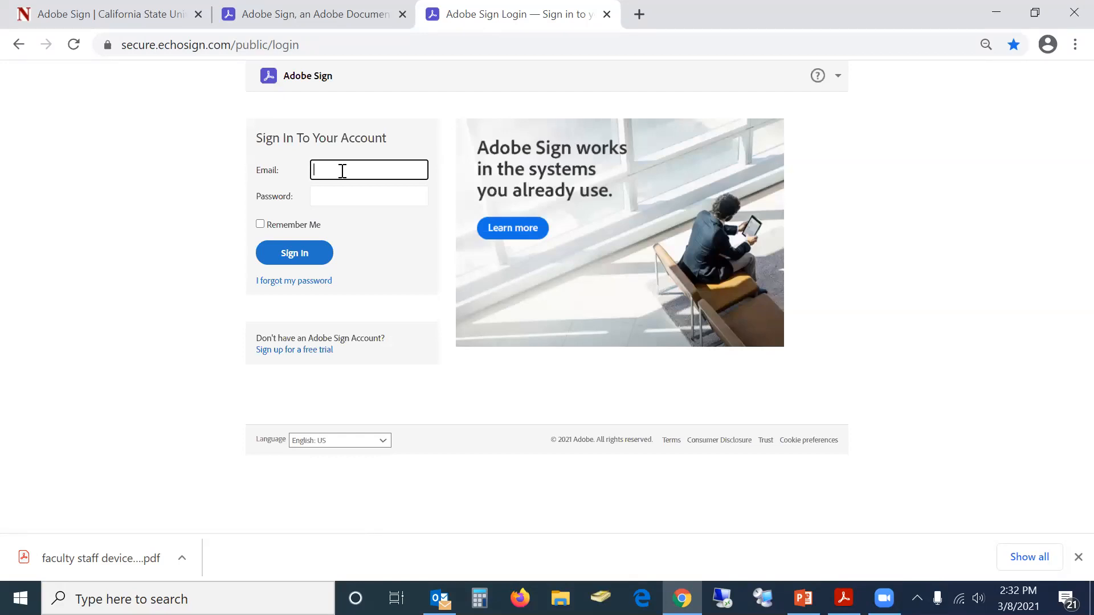
text(ad)
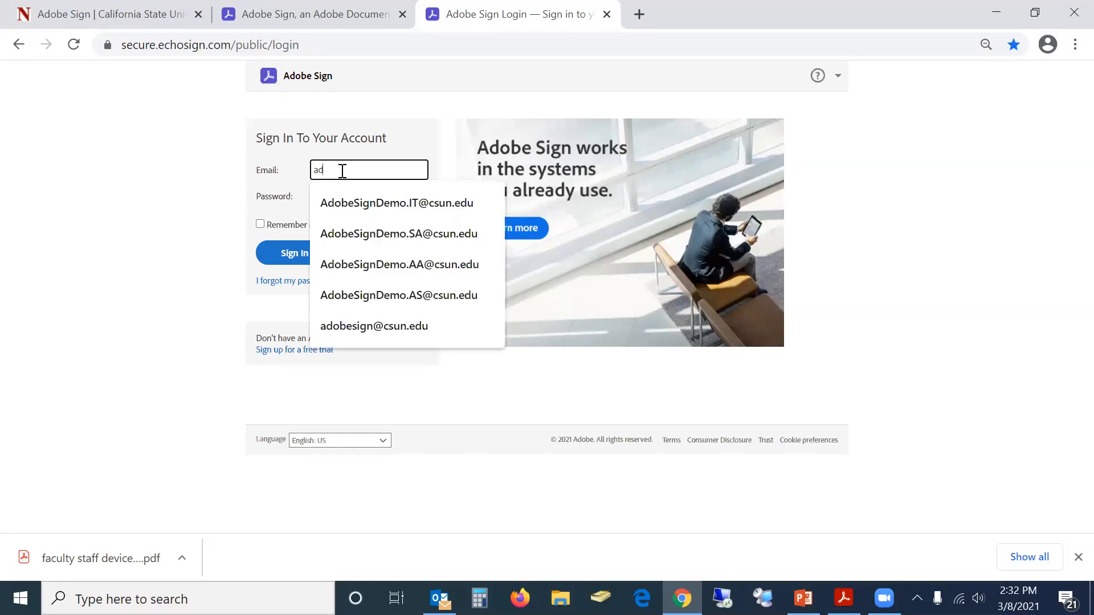
click(361, 196)
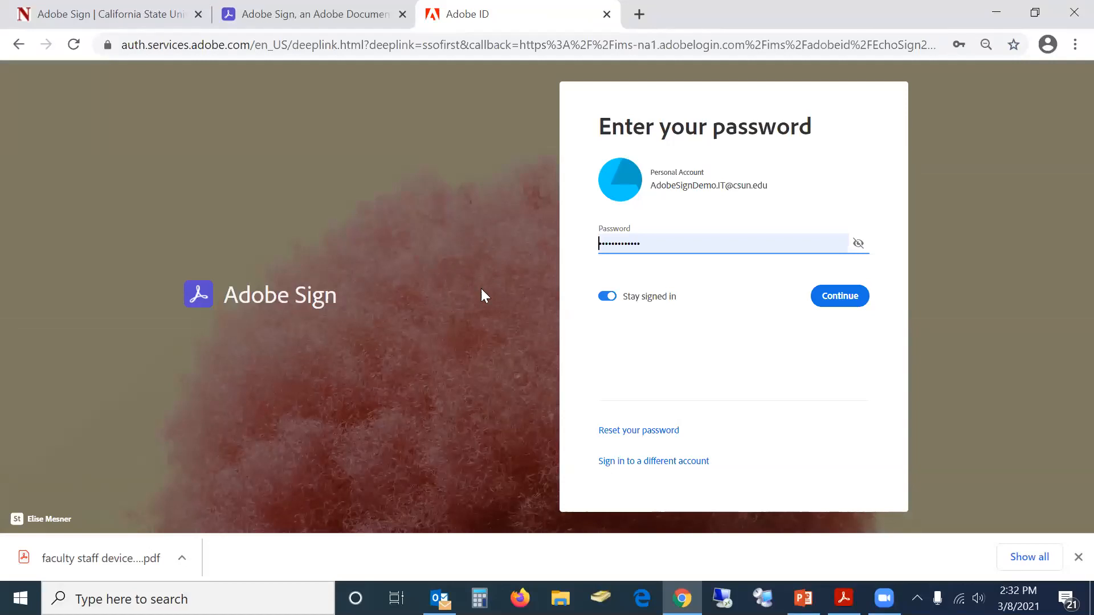
click(846, 303)
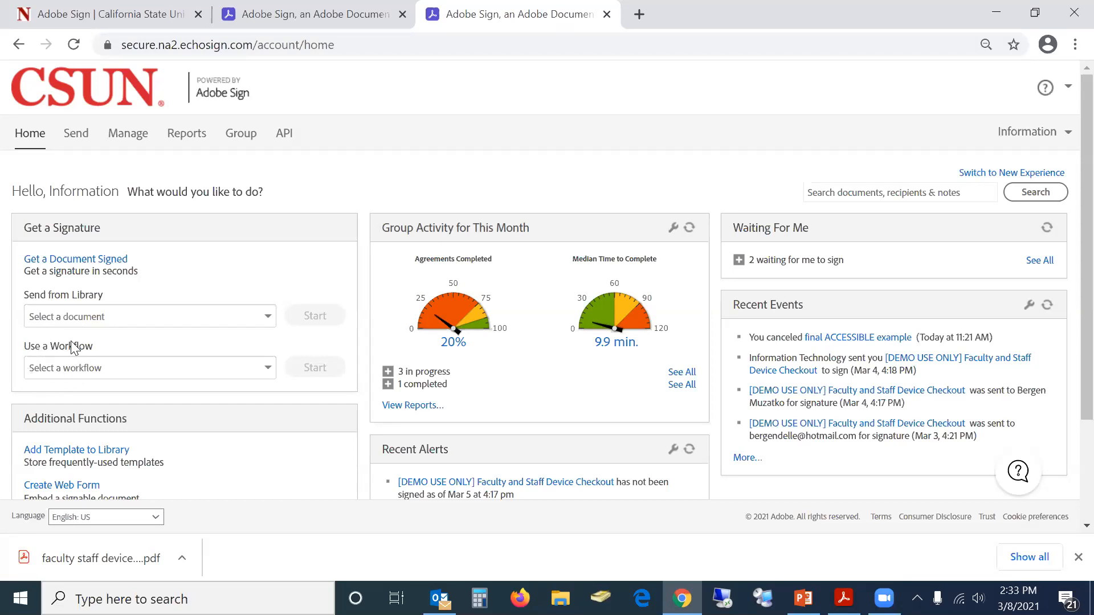
Pick 'Faculty and Staff Device Checkout - DEMO' from the Use a Workflow list
click(267, 369)
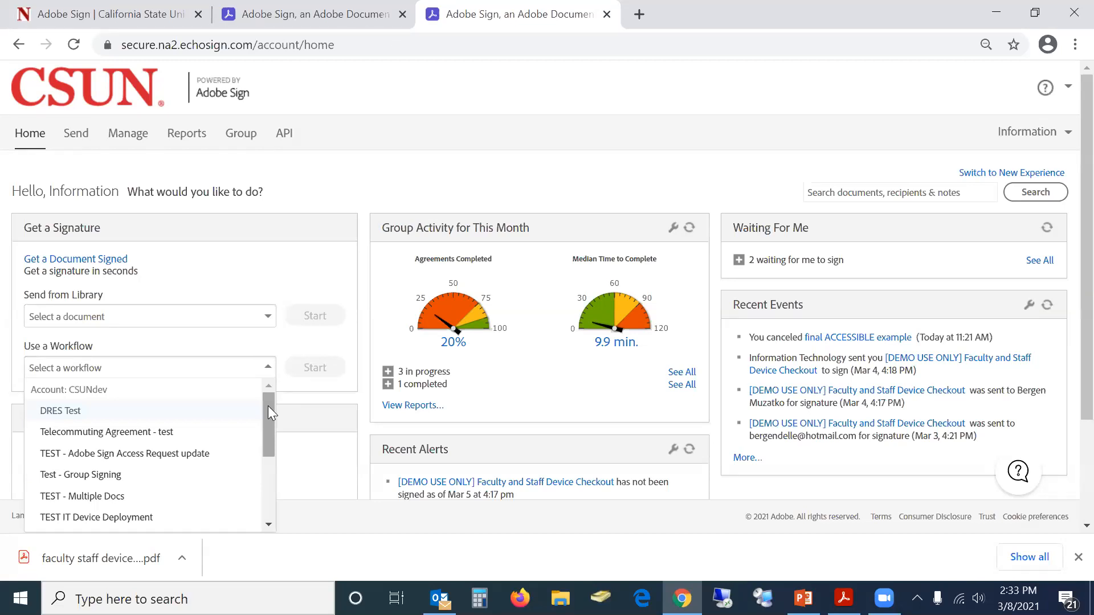
drag(268, 406, 269, 456)
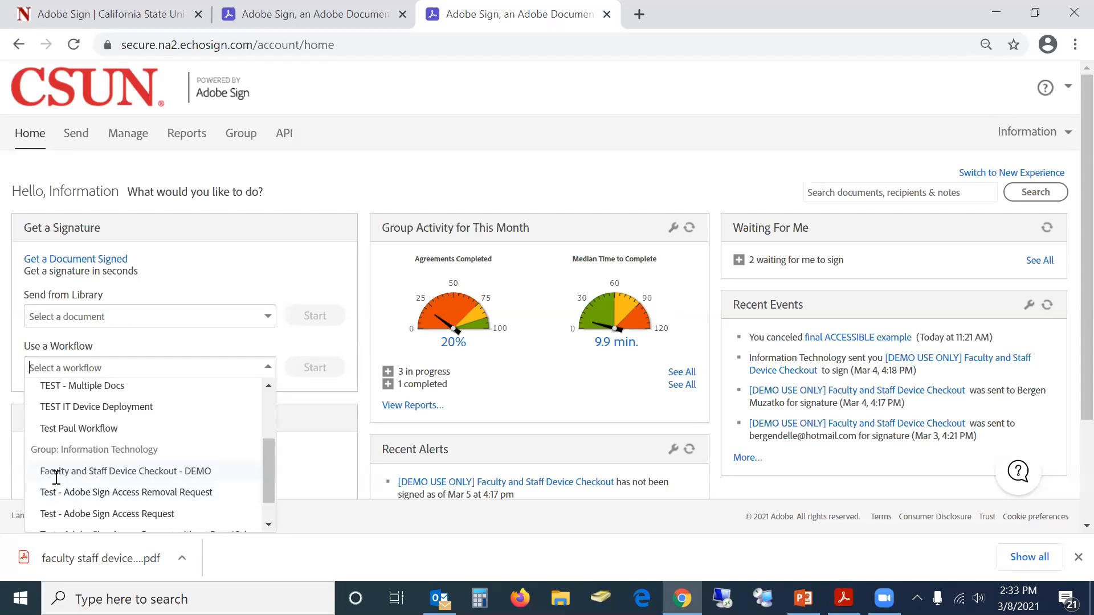
click(118, 475)
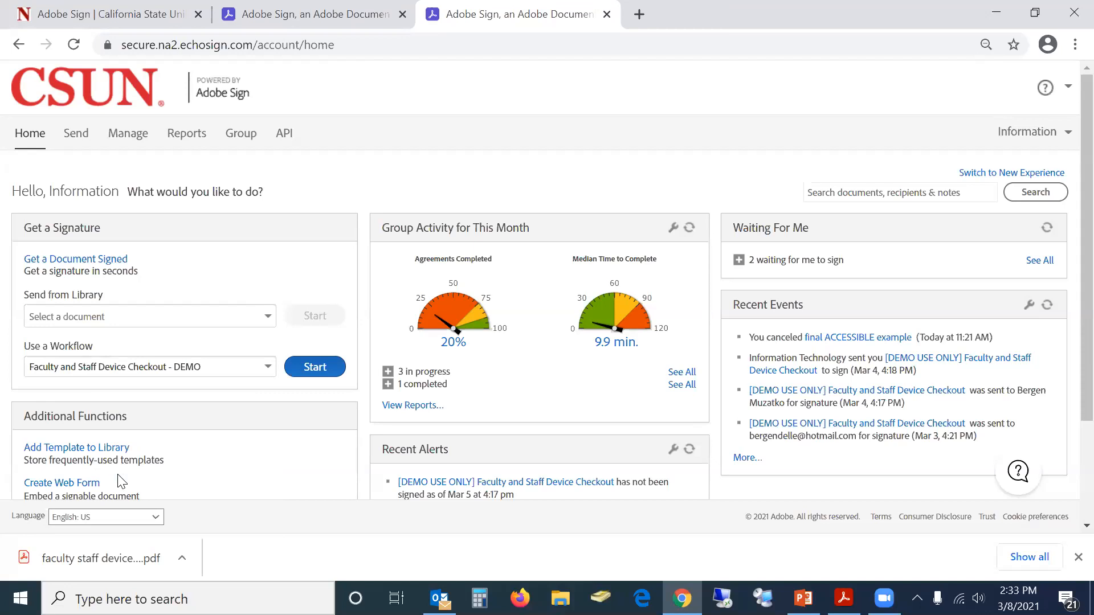
Start the device checkout DEMO workflow and expand its full description
click(326, 372)
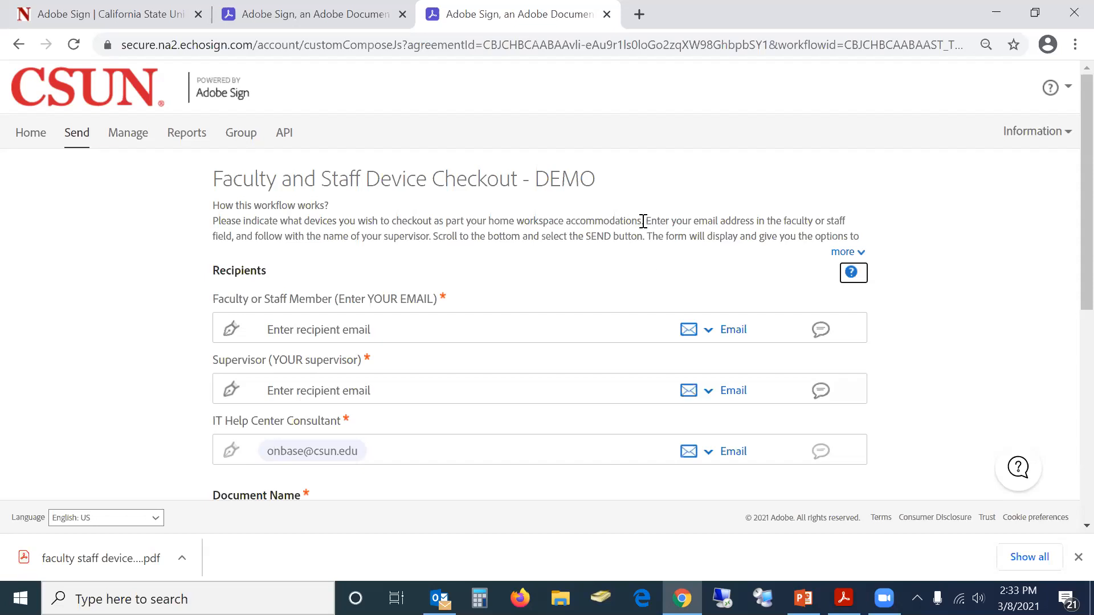
click(849, 252)
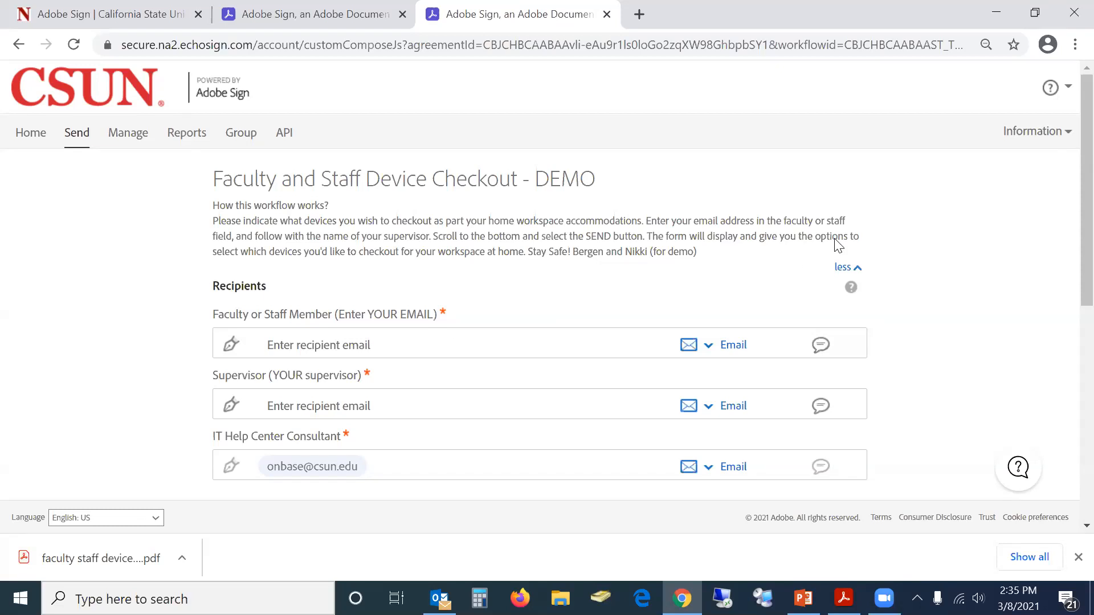
Set Myself, your own address, as the Faculty or Staff Member recipient
click(1029, 123)
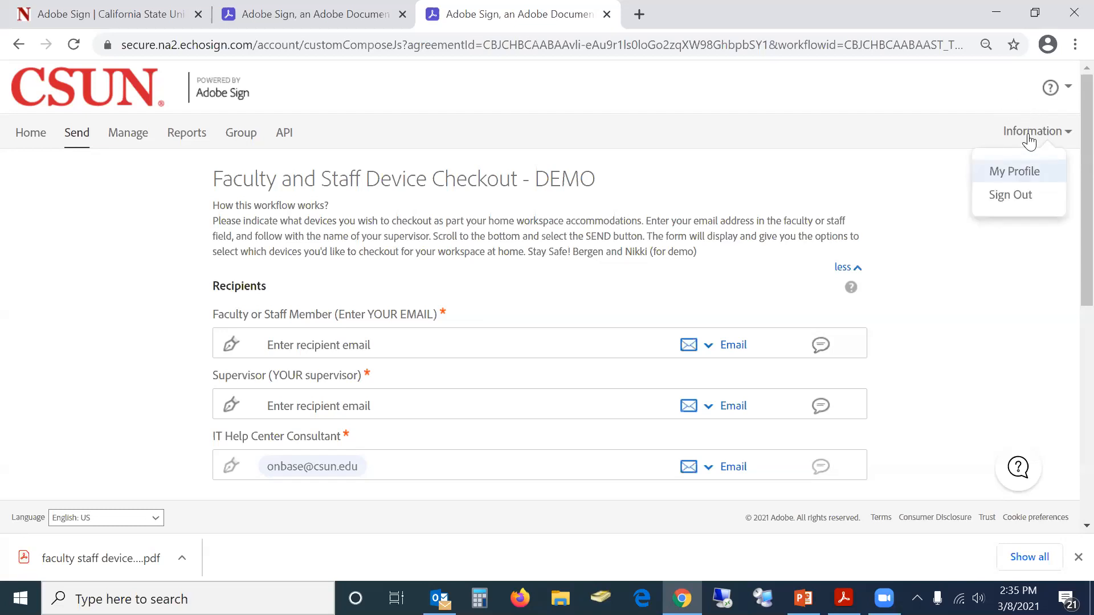
click(1029, 134)
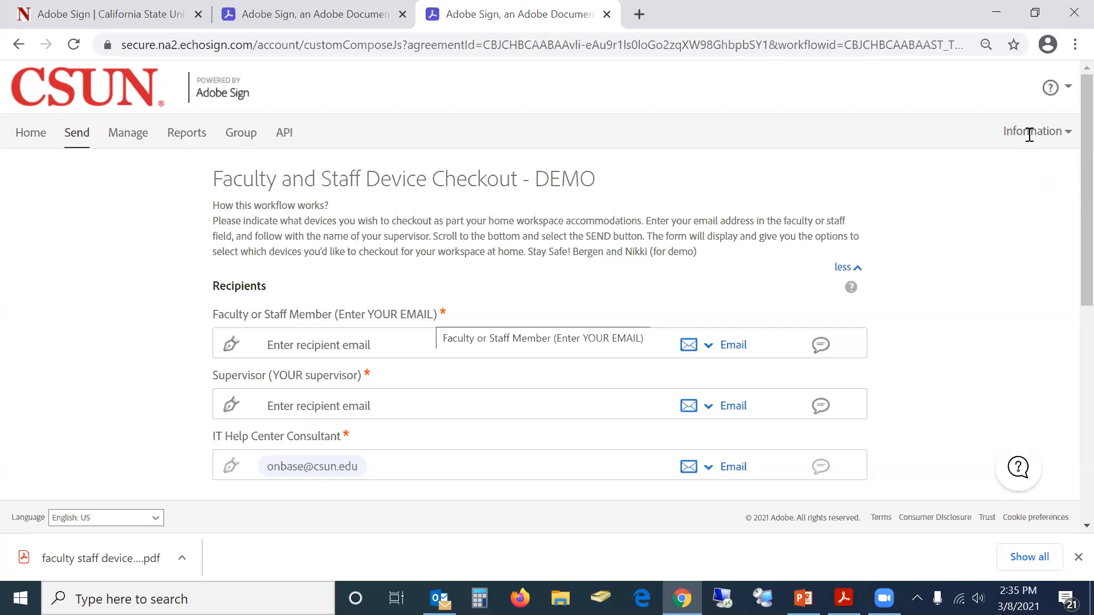
click(294, 350)
text(adobe)
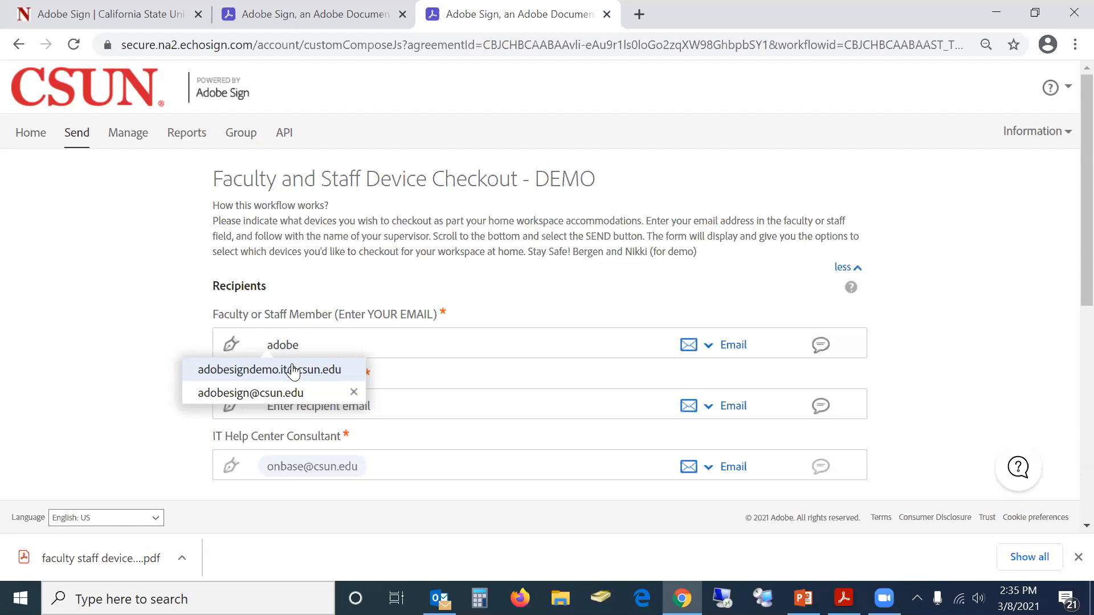
click(293, 370)
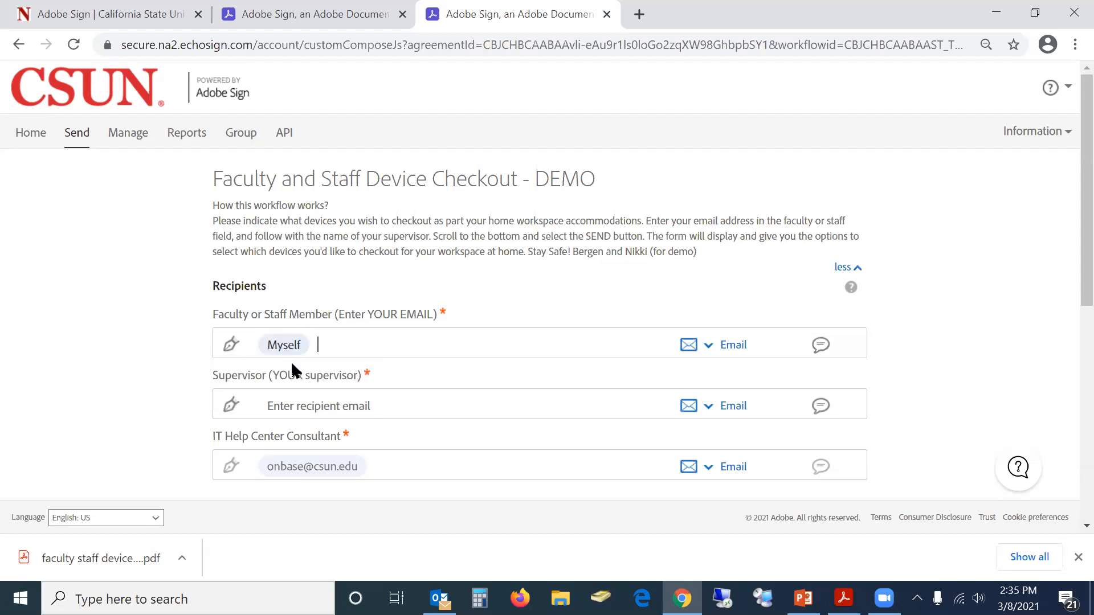
click(288, 348)
click(332, 349)
click(1006, 134)
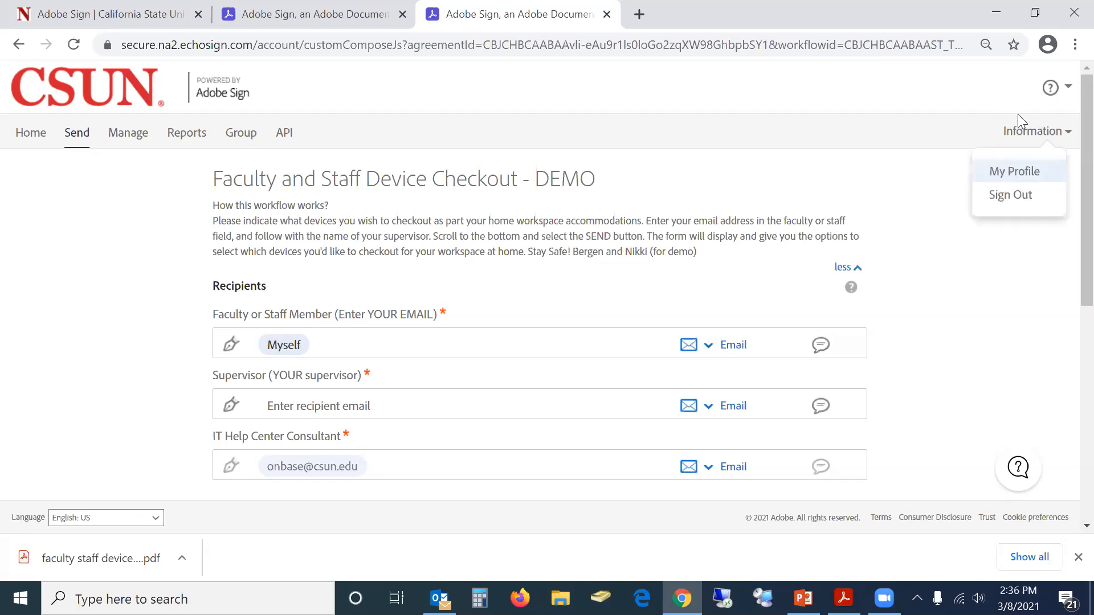
click(393, 345)
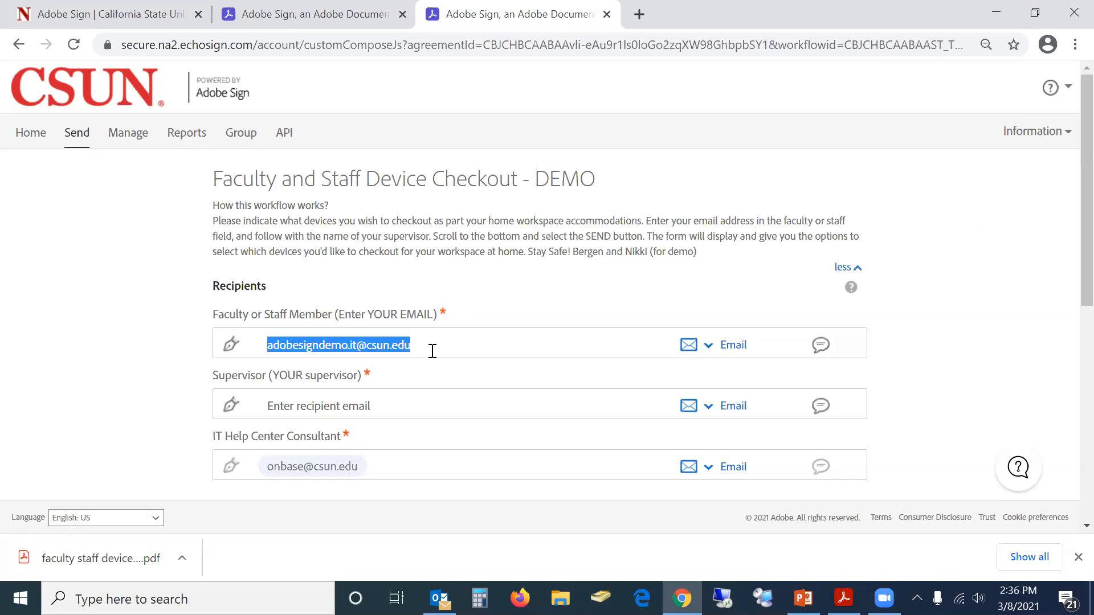
Add the supervisor's suggested e-mail as the Supervisor recipient
click(289, 405)
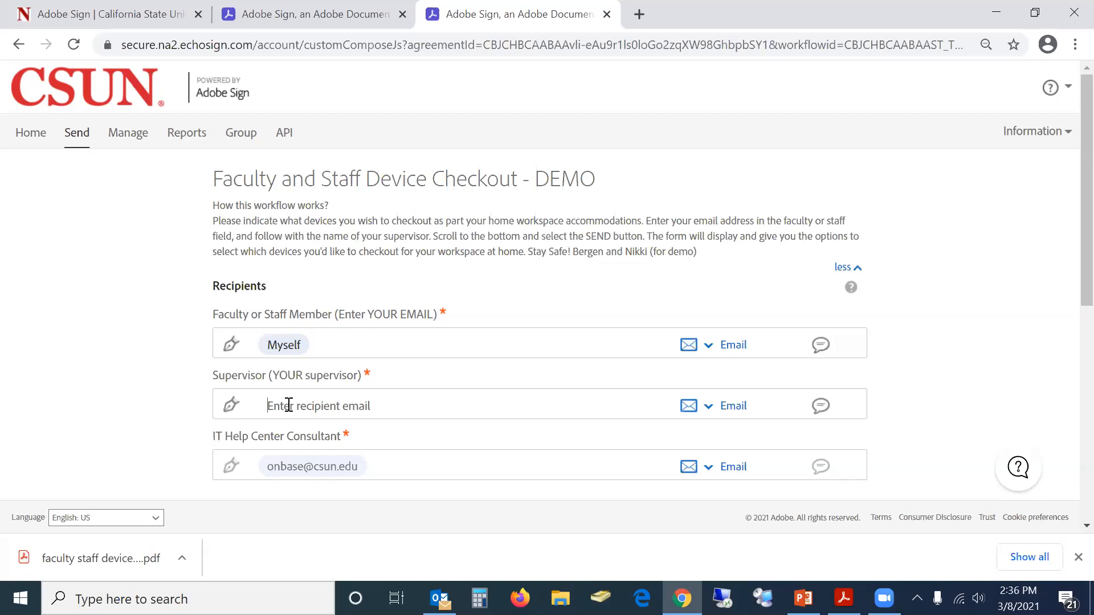
text(nicol)
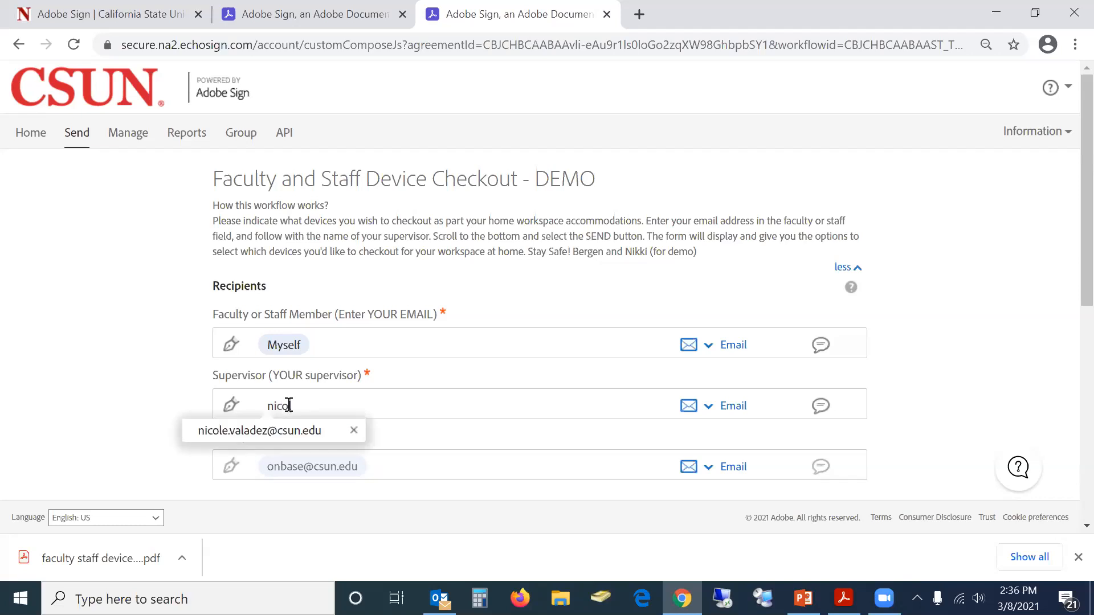
click(285, 431)
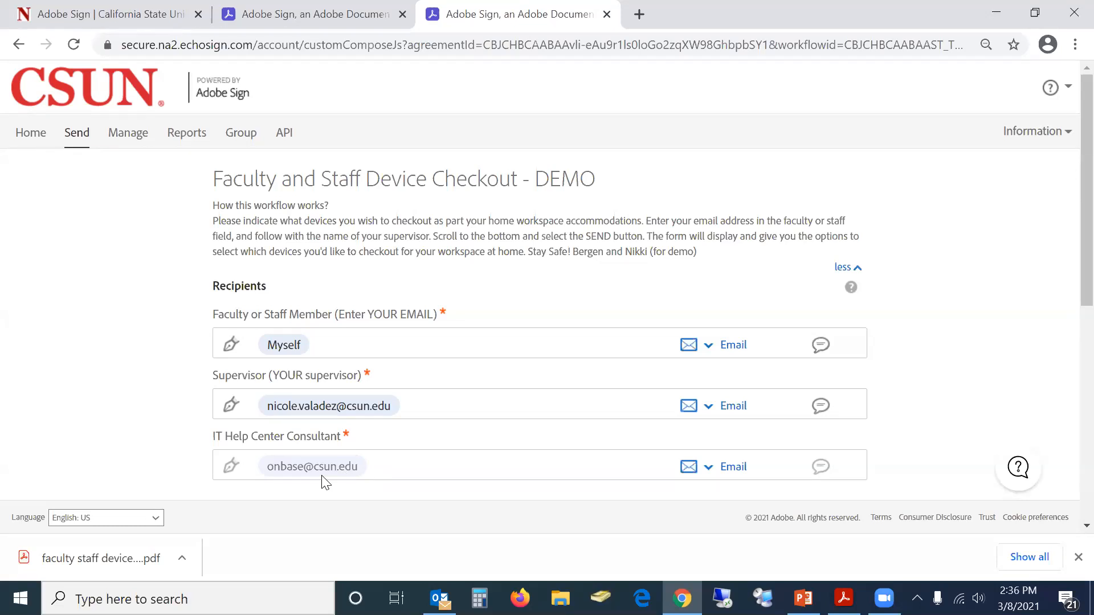
Check the Email authentication options and the first recipient's message box, leaving both unchanged
click(732, 346)
click(705, 348)
click(705, 347)
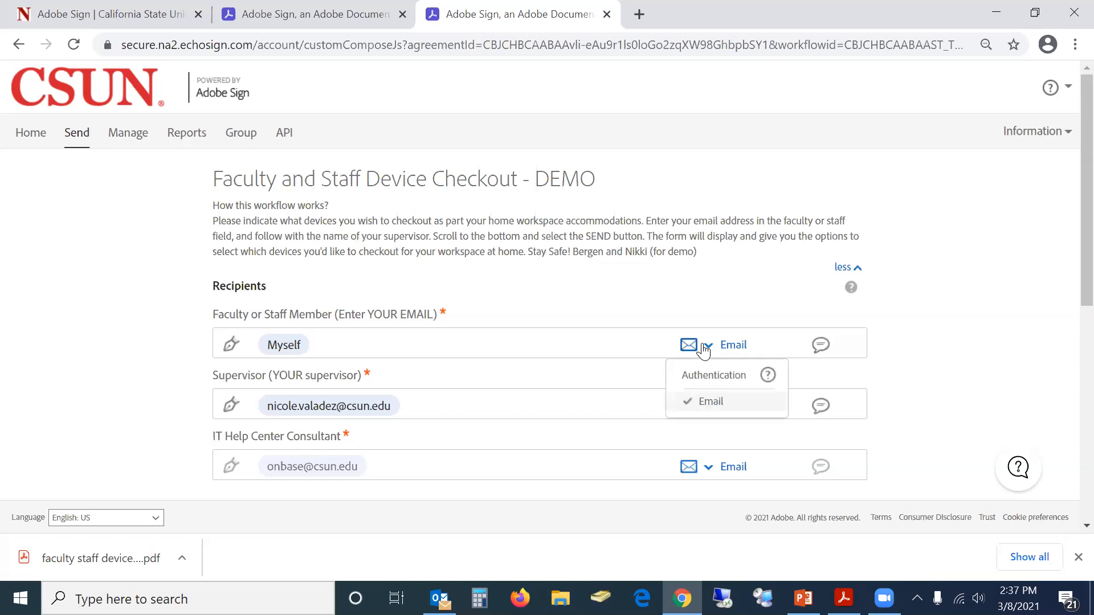
click(705, 349)
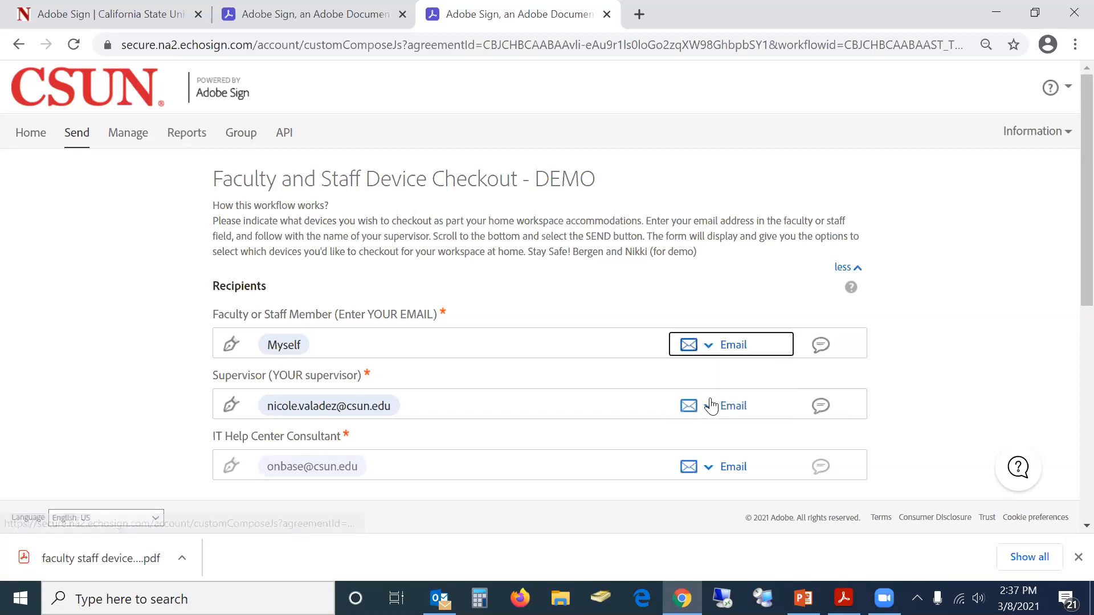
click(821, 353)
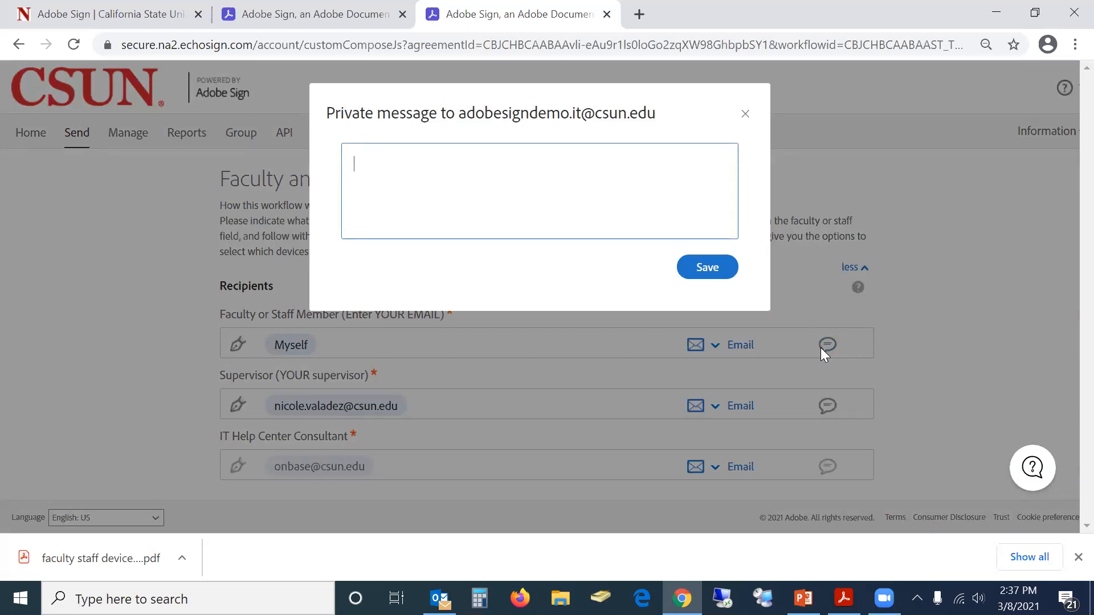
click(745, 117)
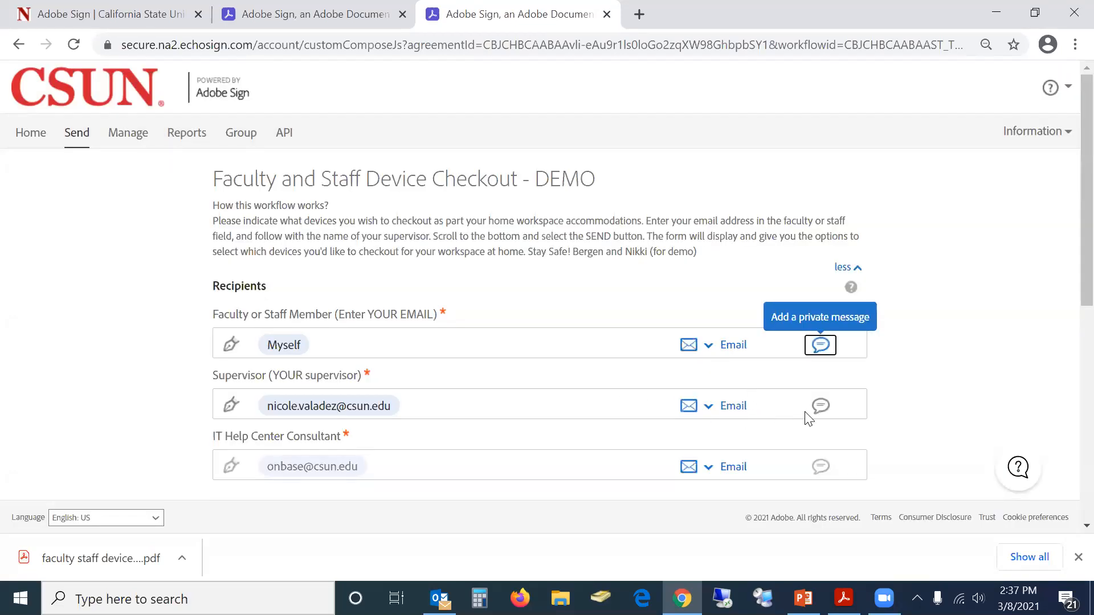
Save the supervisor private message 'FYI, I'm getting a headset for home use.'
click(819, 407)
text(FYI)
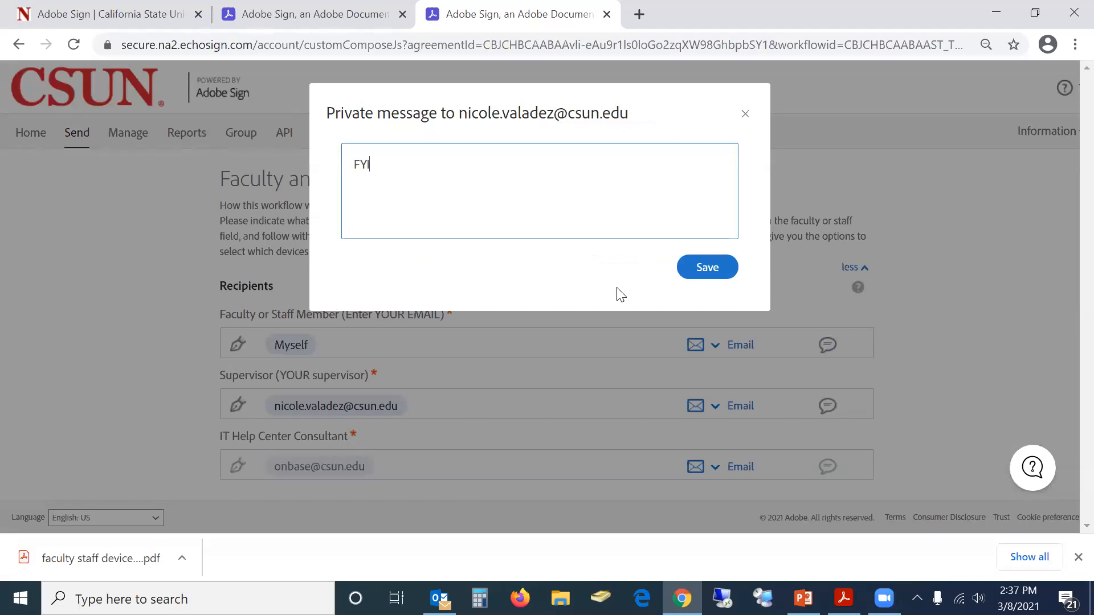
text(, I'm getting a headset for home use.)
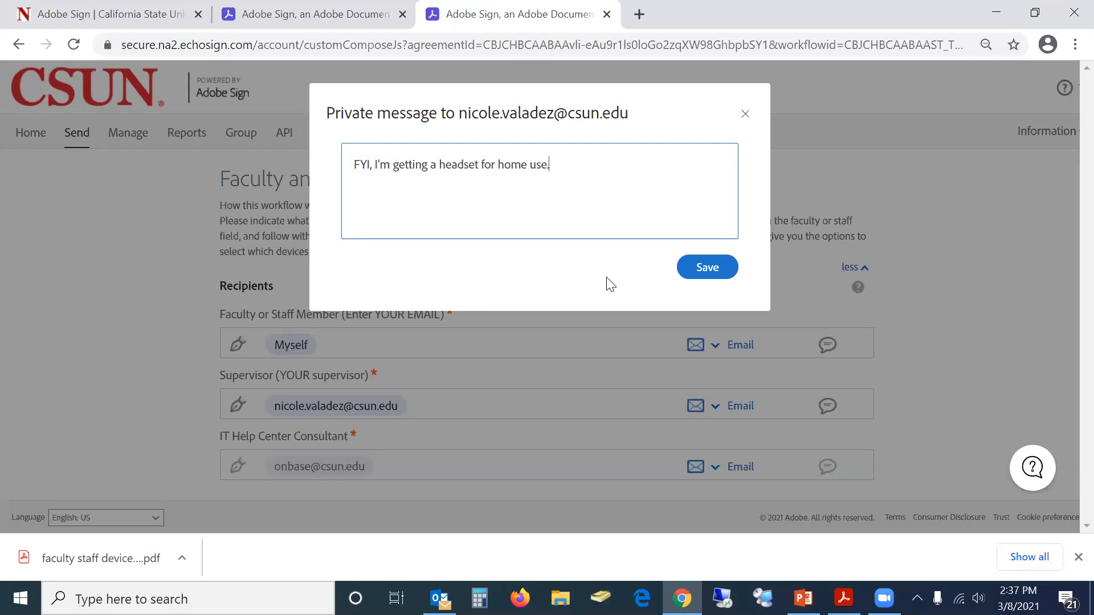
click(720, 272)
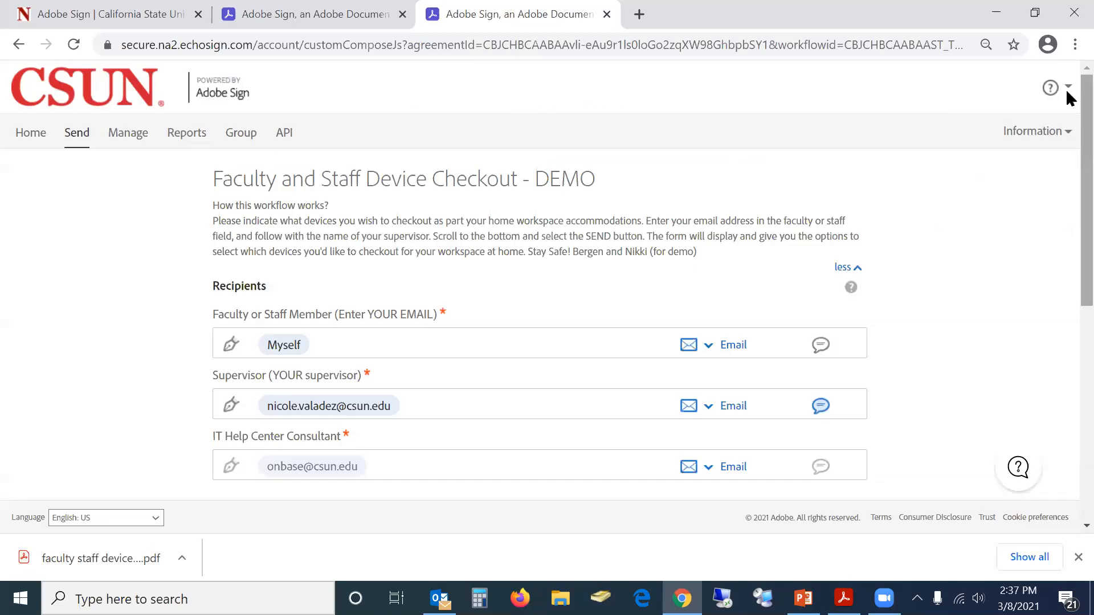
Add the sender's name, preceded by a space, after 'Faculty and Staff Device Checkout-'
scroll(1067, 125, down, 2)
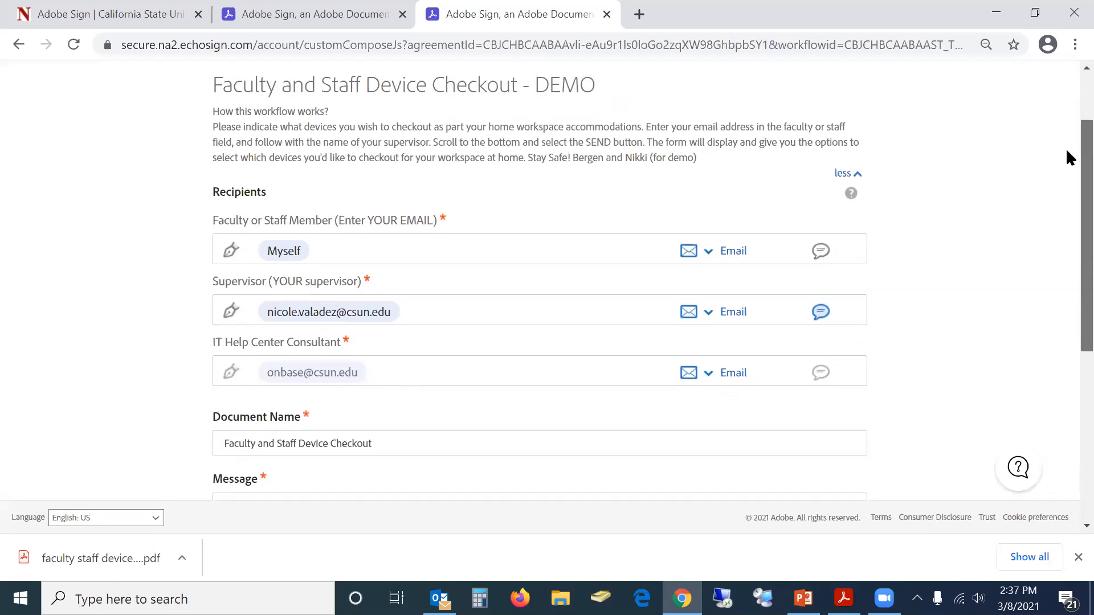
scroll(1065, 154, down, 2)
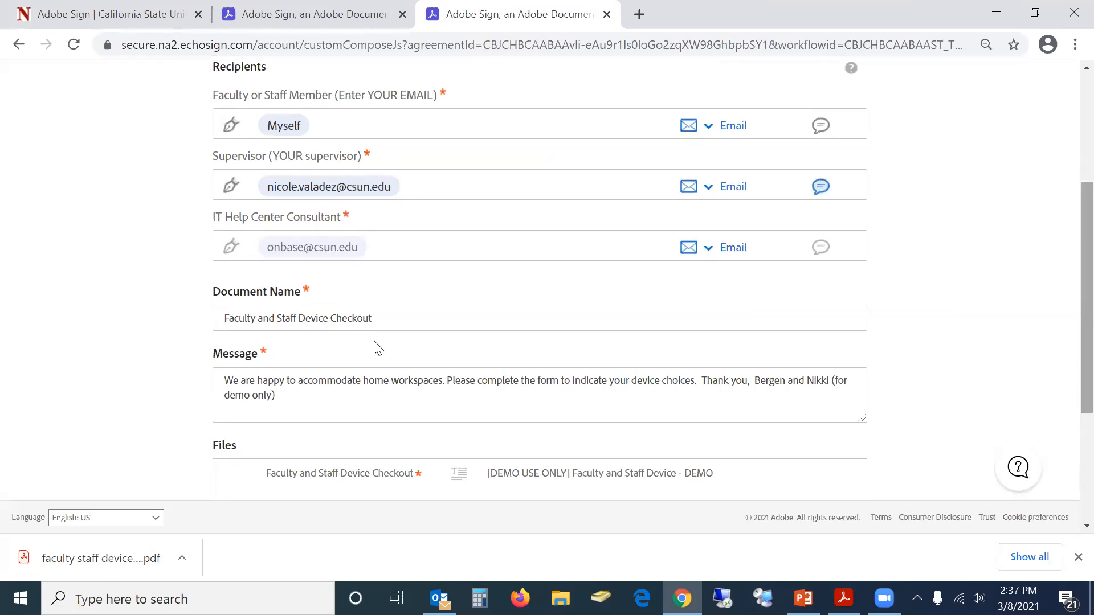
click(387, 323)
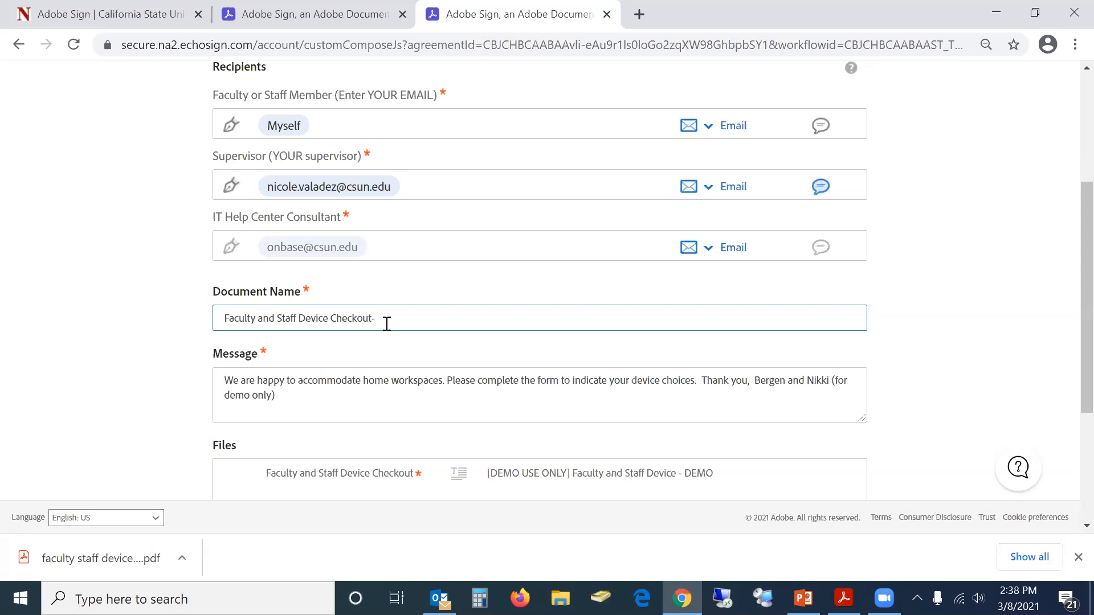
text(BMuzatko)
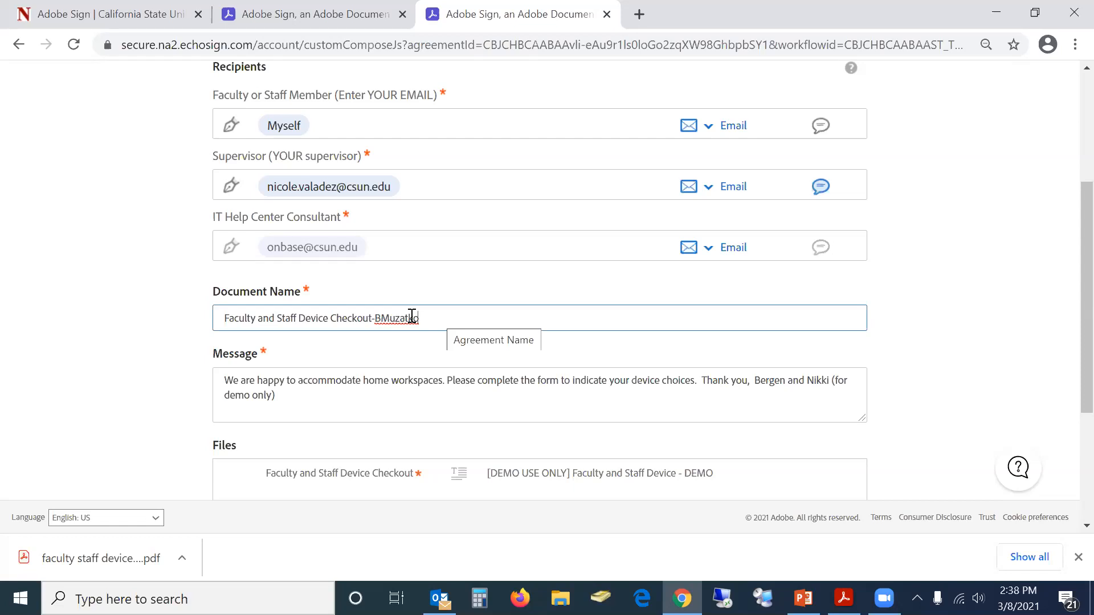
click(381, 318)
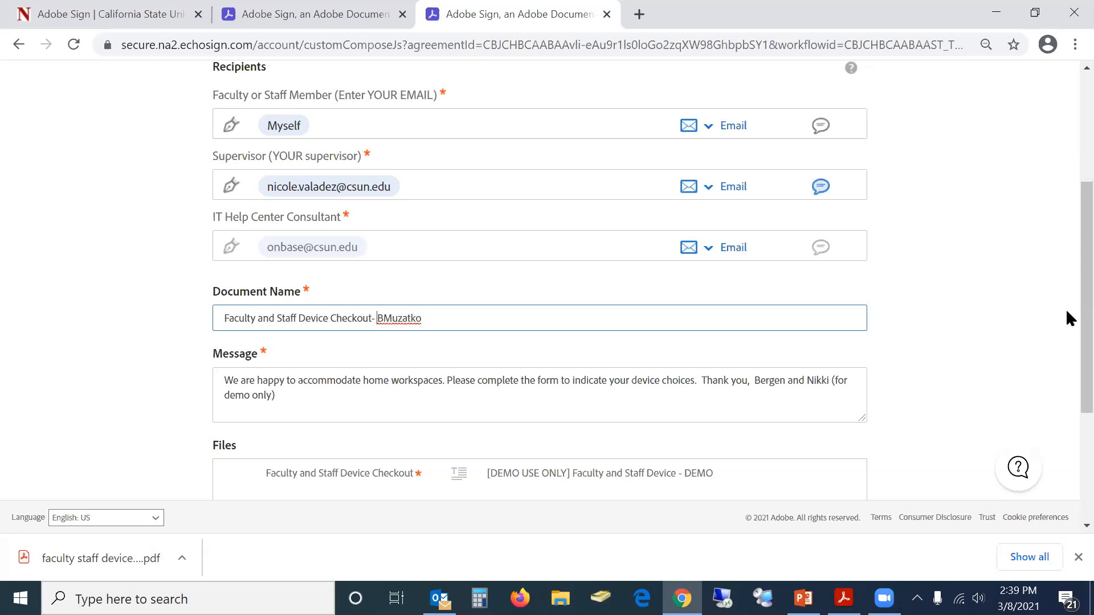
Scroll past the Files box and send the device checkout agreement
scroll(1067, 330, down, 3)
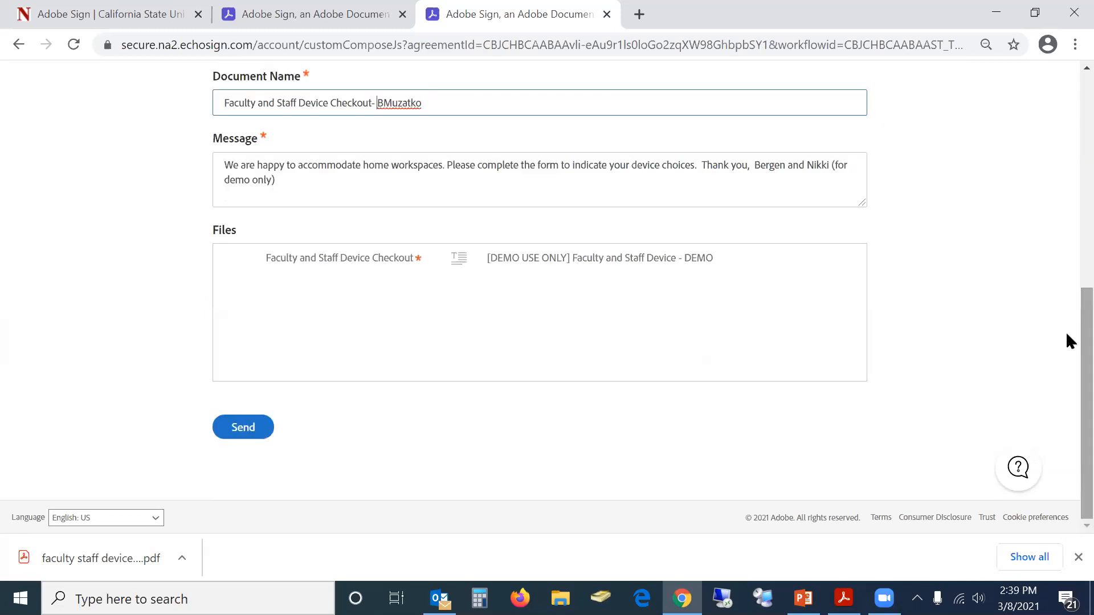
click(237, 434)
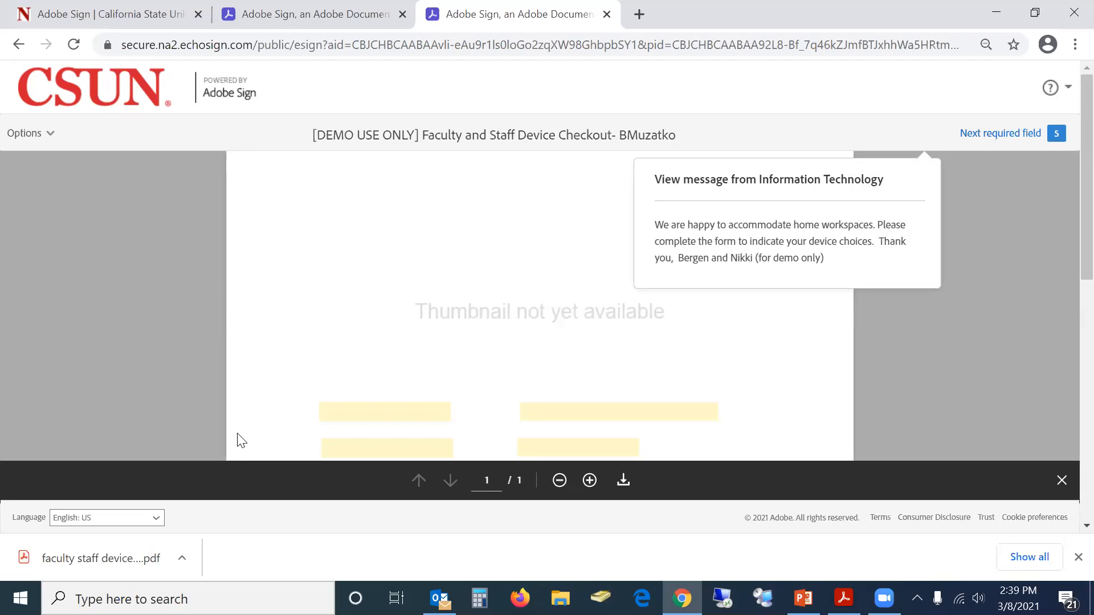
Fill in the signer's CSUN ID, CSUN e-mail, first name and last name
click(361, 411)
text(123123123)
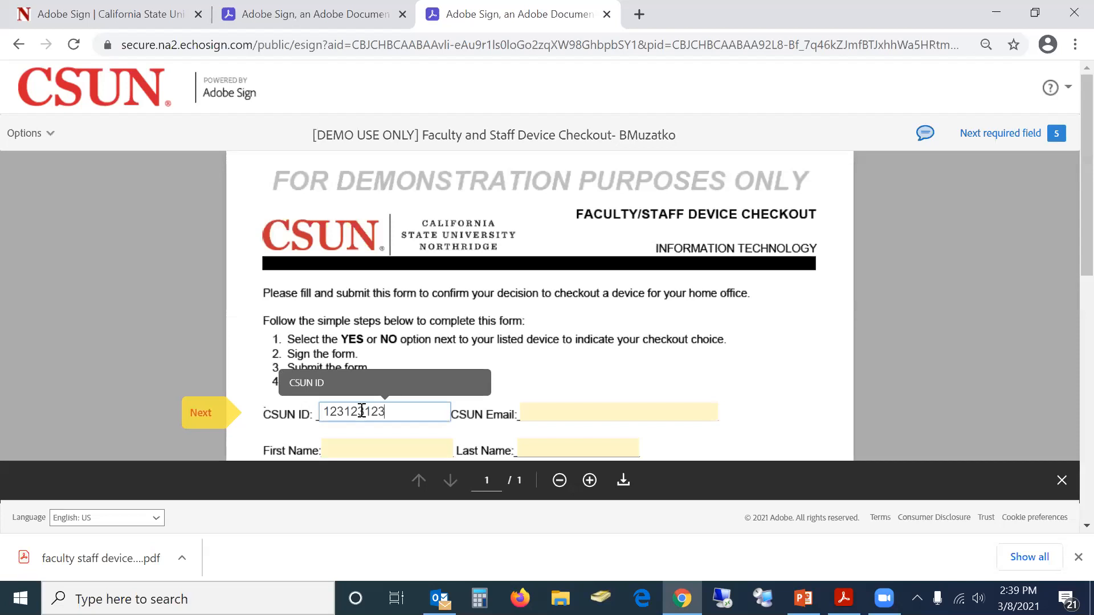
key(Tab)
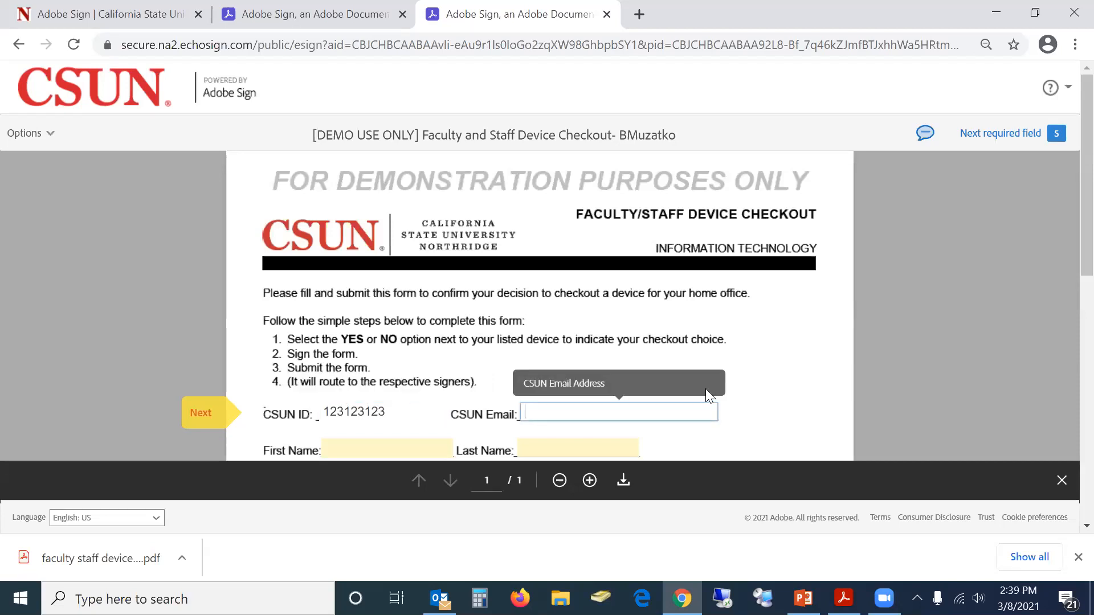
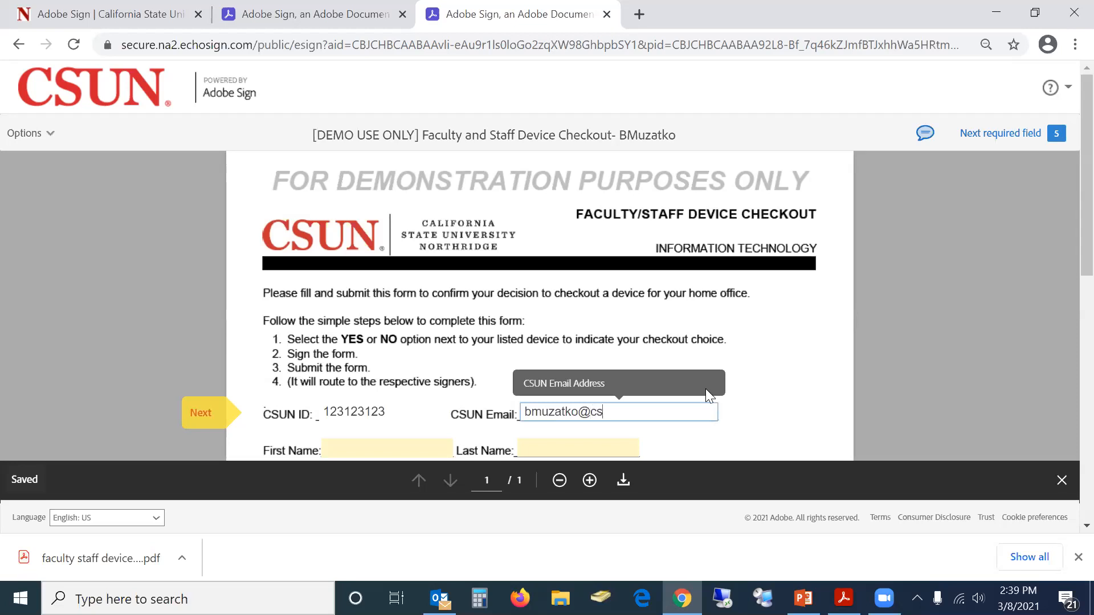
key(Tab)
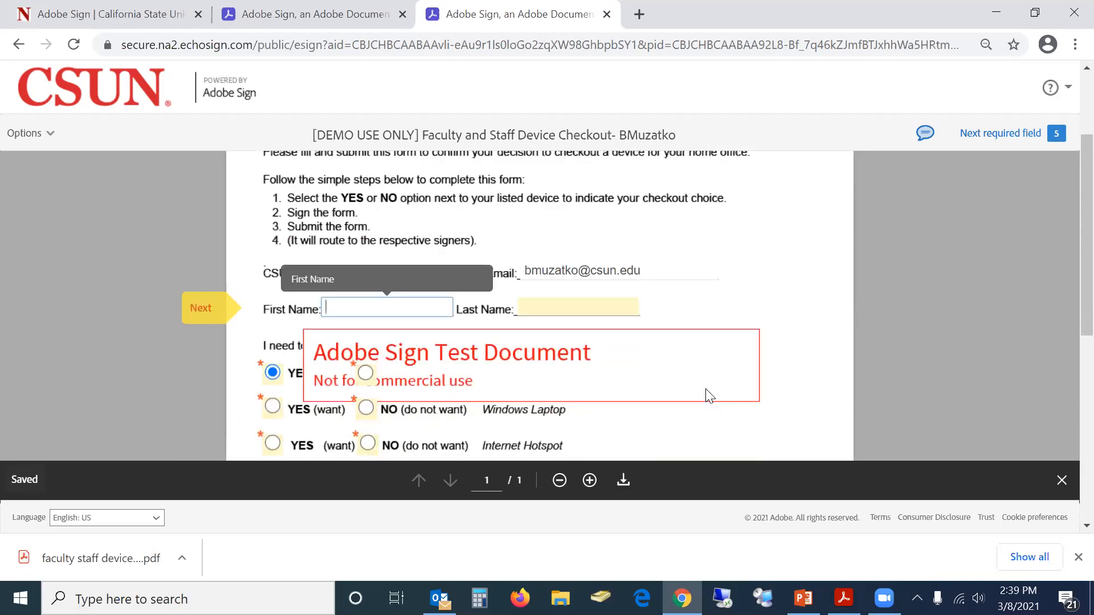
text(Bergen)
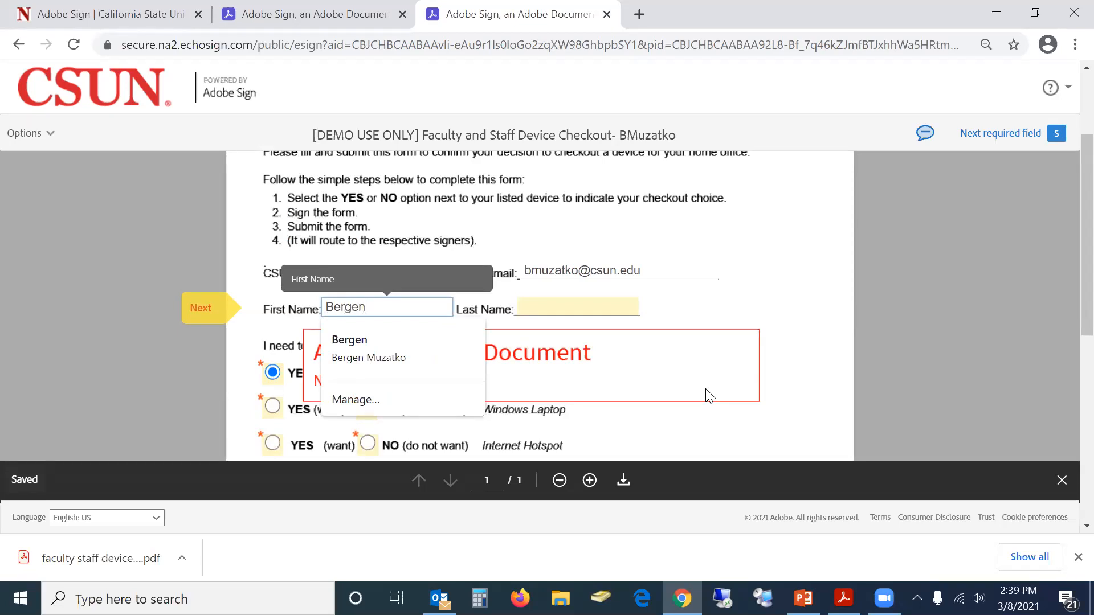
key(Tab)
text(Muzat)
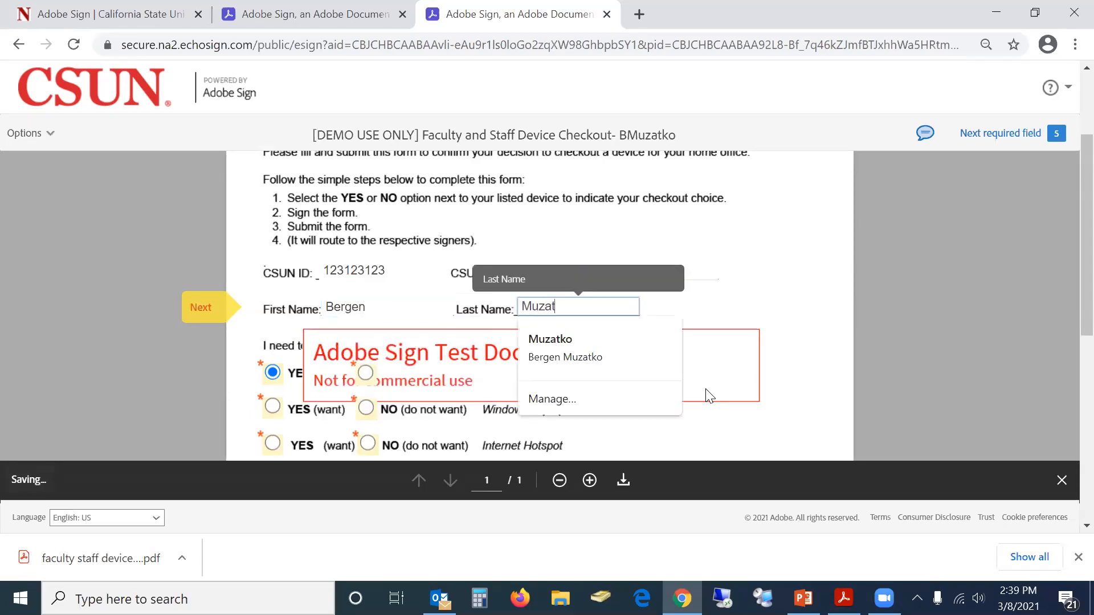
text(ko)
key(Tab)
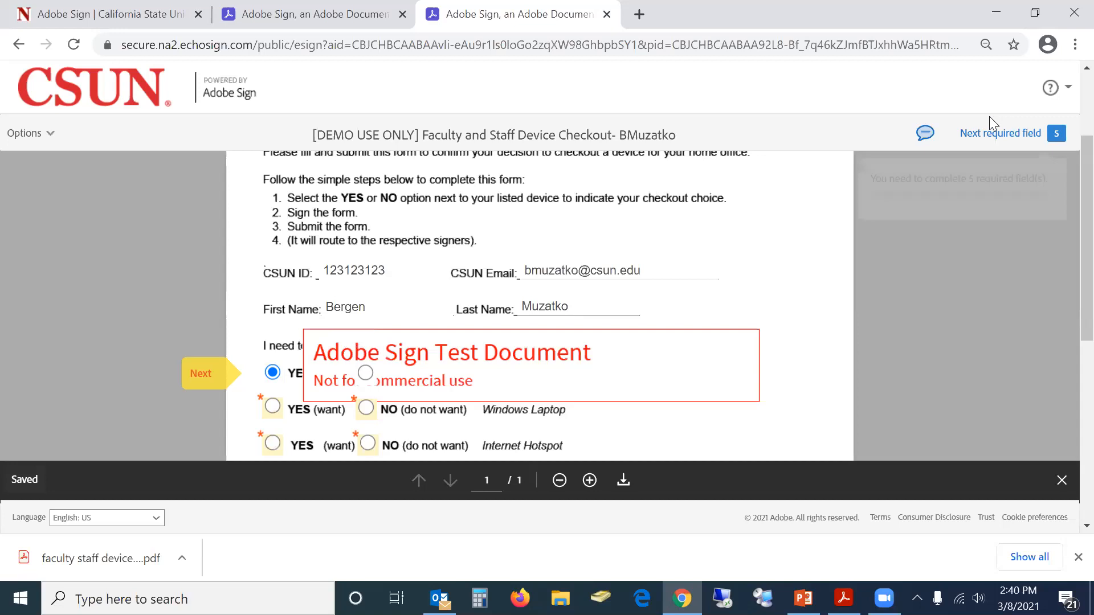
Choose NO for laptop and hotspot, YES for headset, sign, date 03/08/2021 and submit
mouse_move(991, 139)
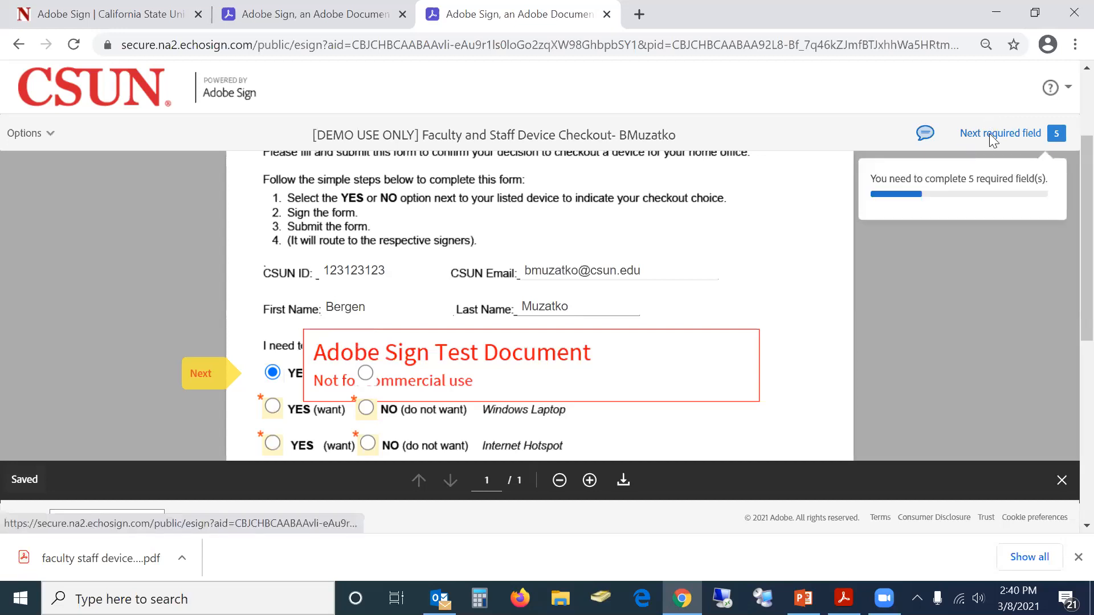
scroll(1067, 248, down, 2)
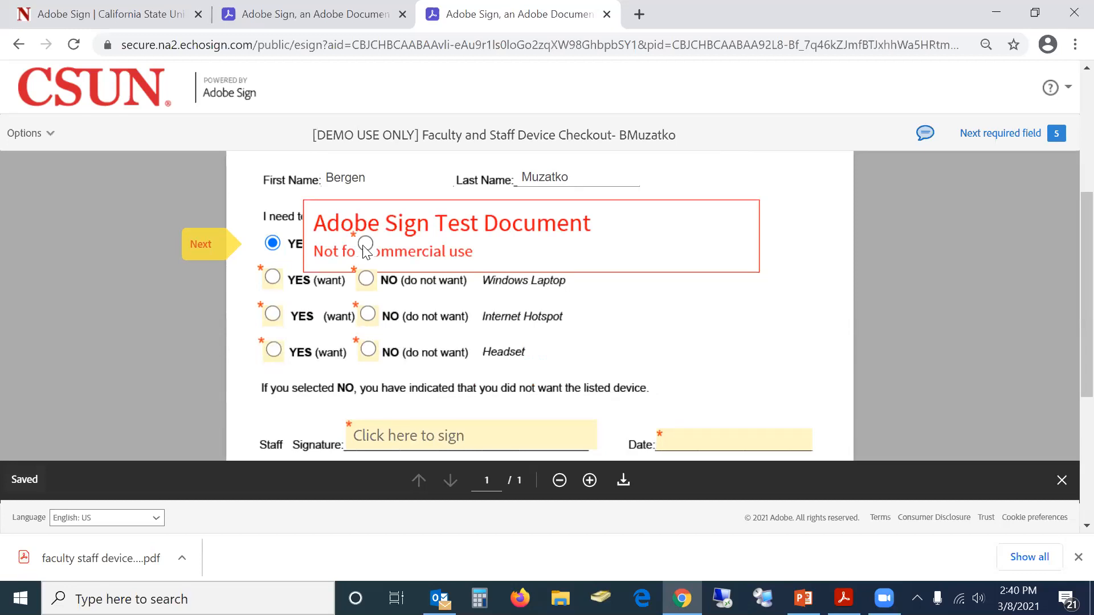
click(365, 278)
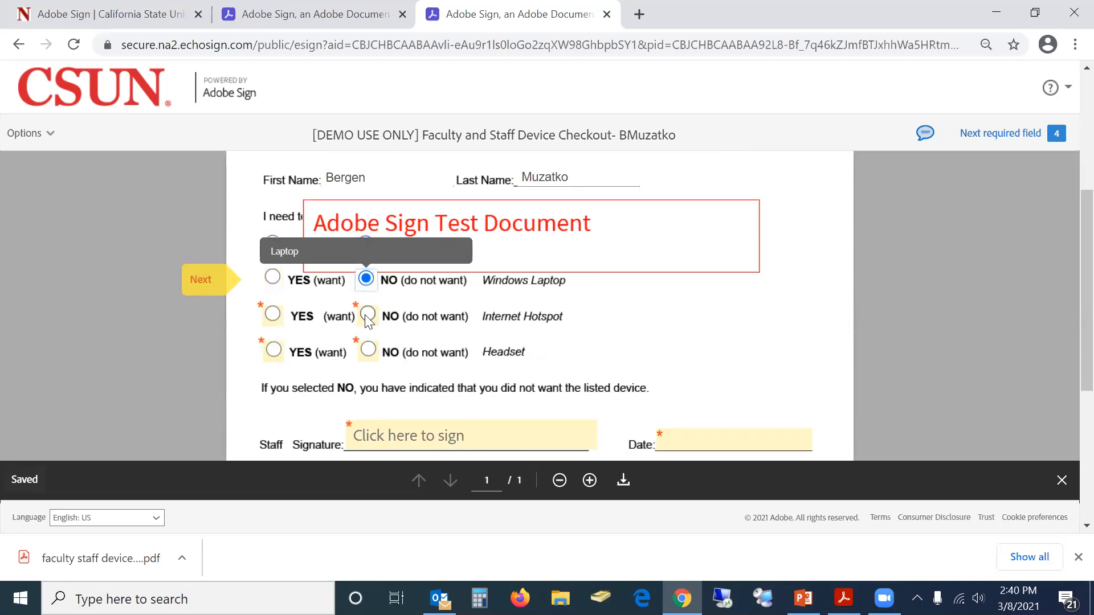
click(367, 317)
click(274, 352)
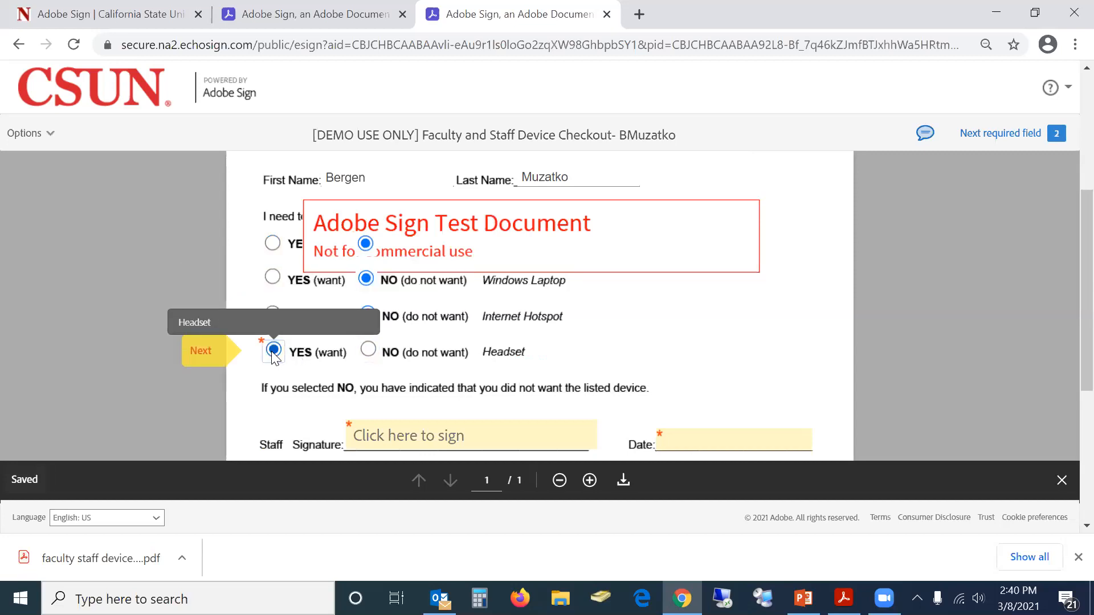
click(373, 438)
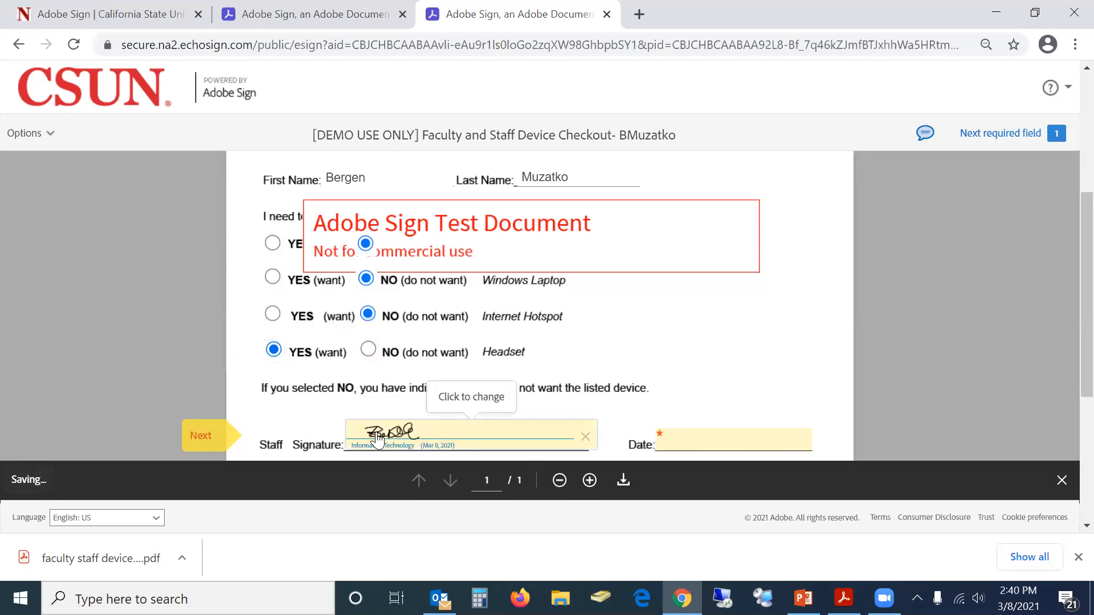
click(680, 437)
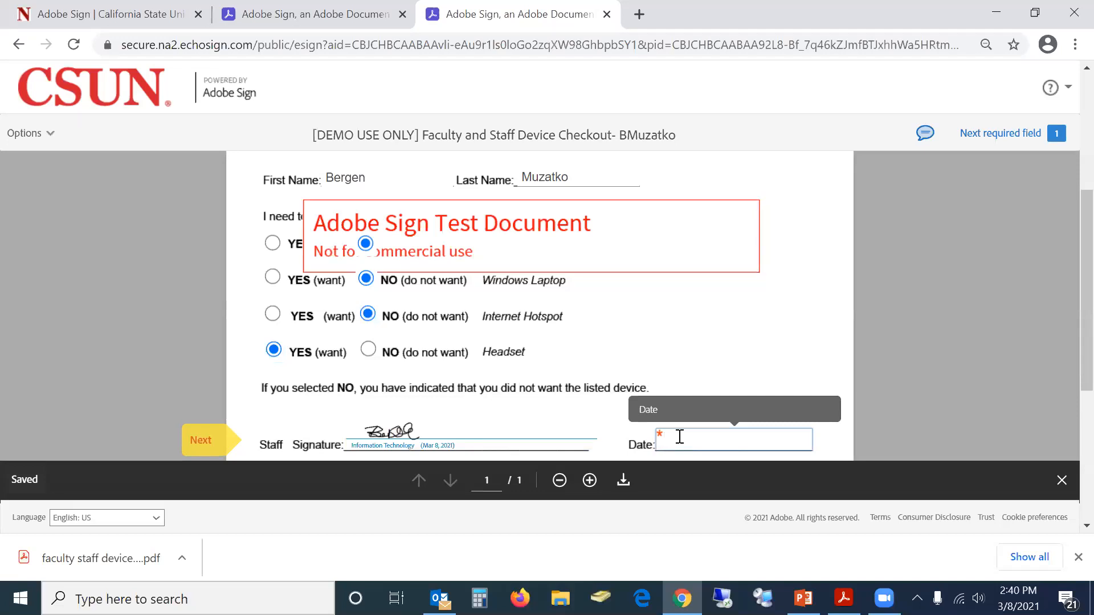
text(03/08)
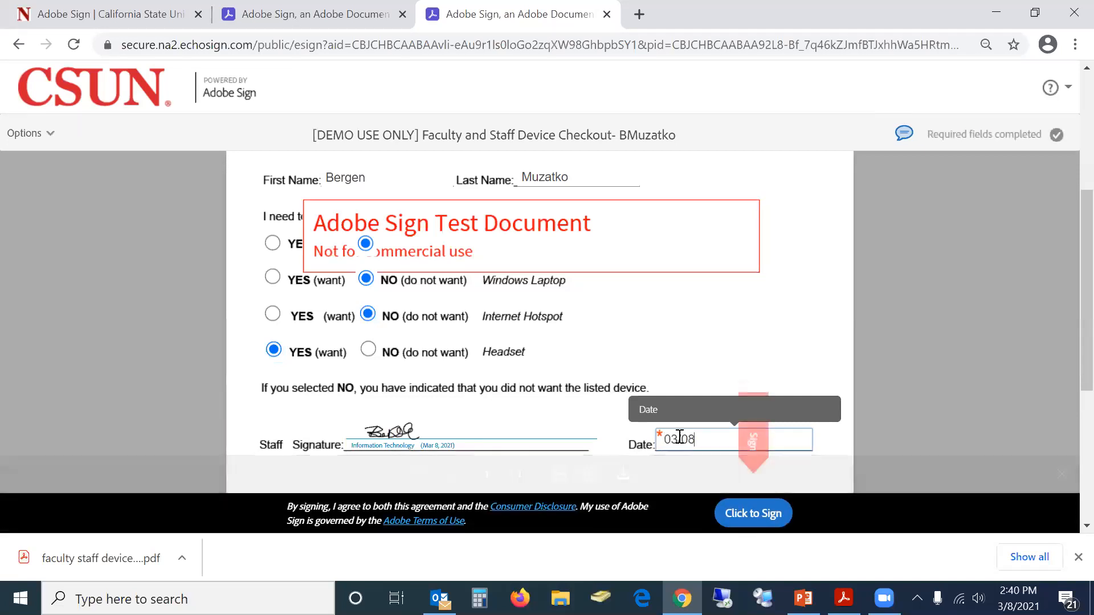
text(/2021)
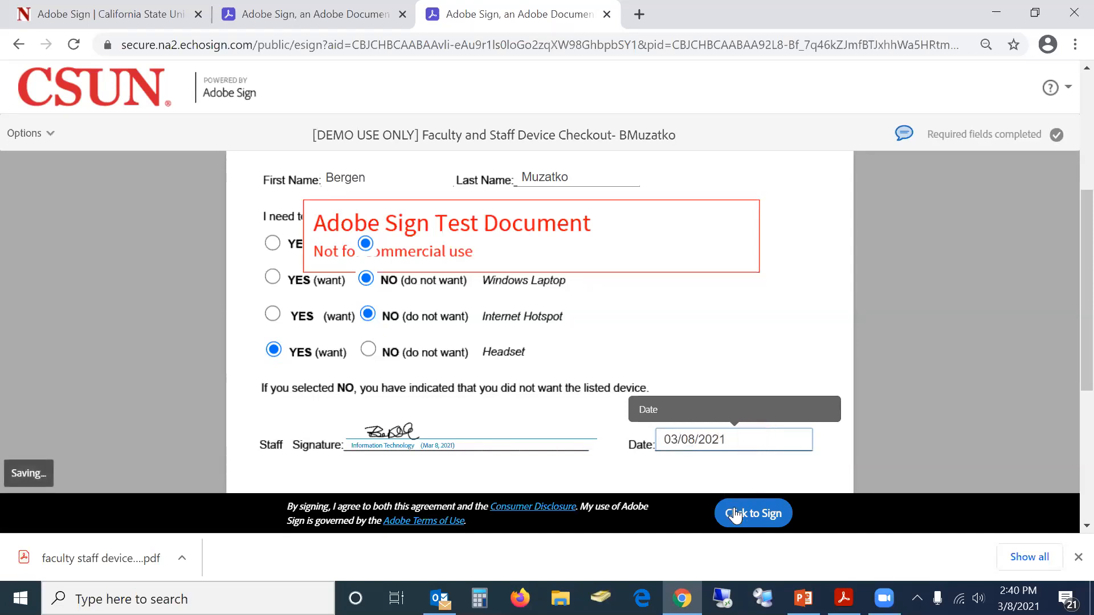
click(753, 514)
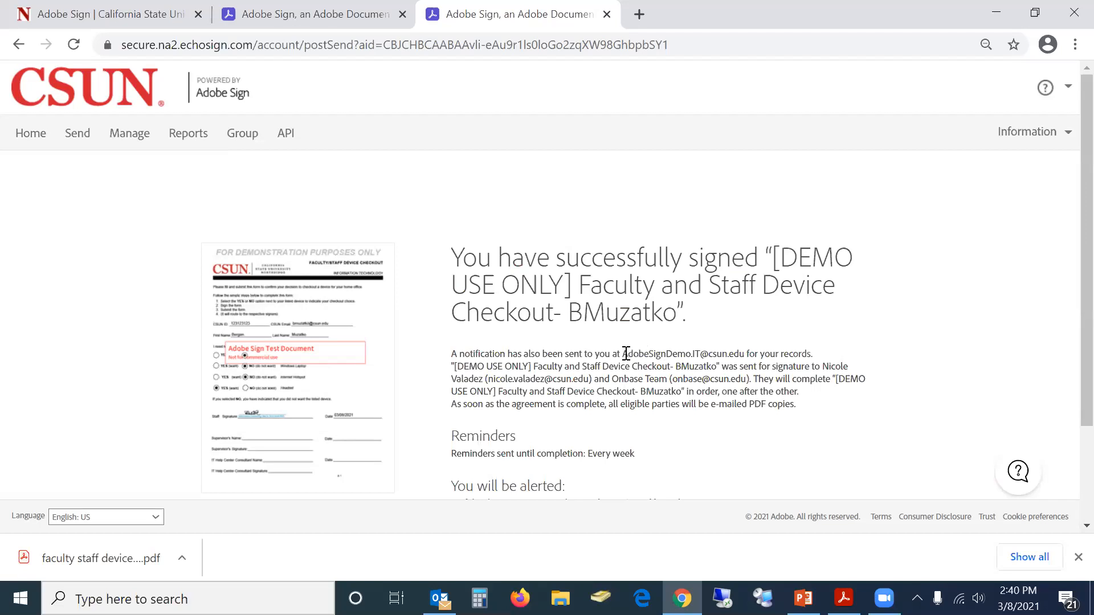
Review the confirmation's routing and notification addresses, then bring up the document alert settings
drag(623, 354, 748, 354)
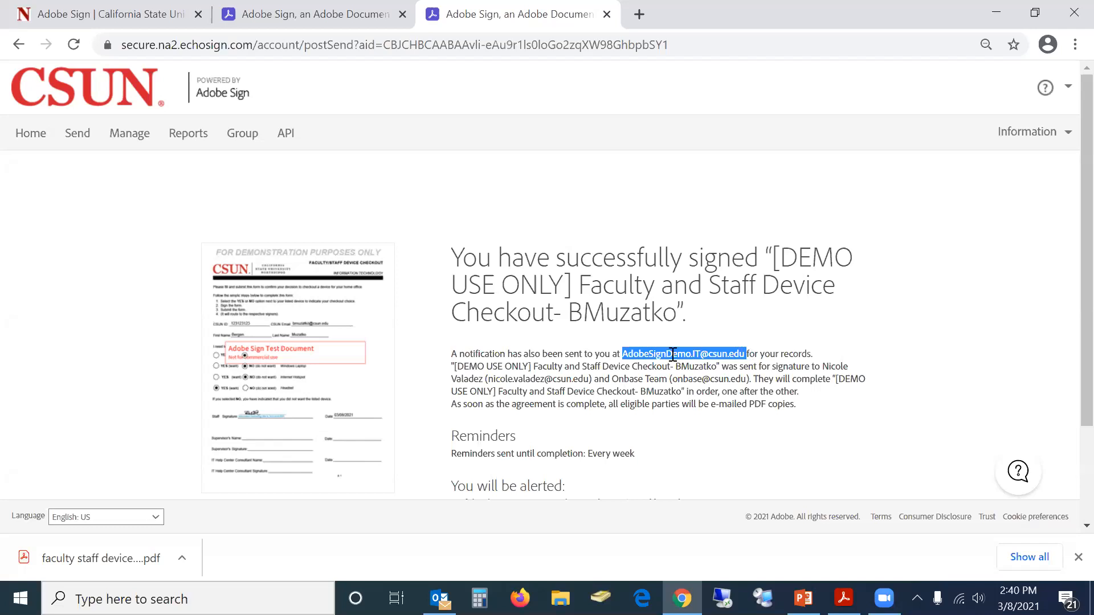
click(494, 378)
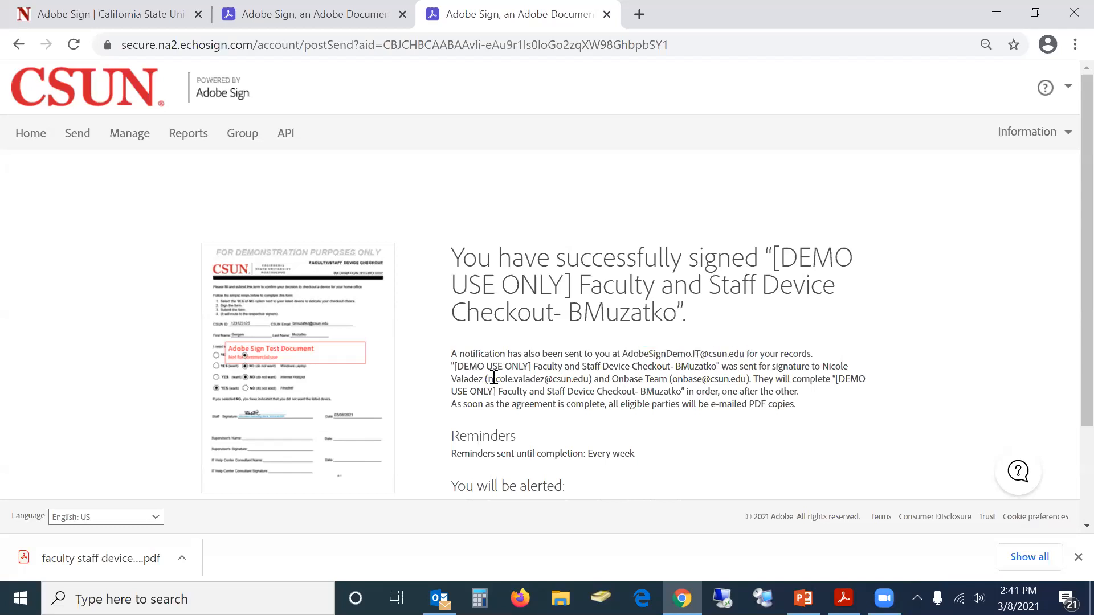
drag(670, 379, 744, 380)
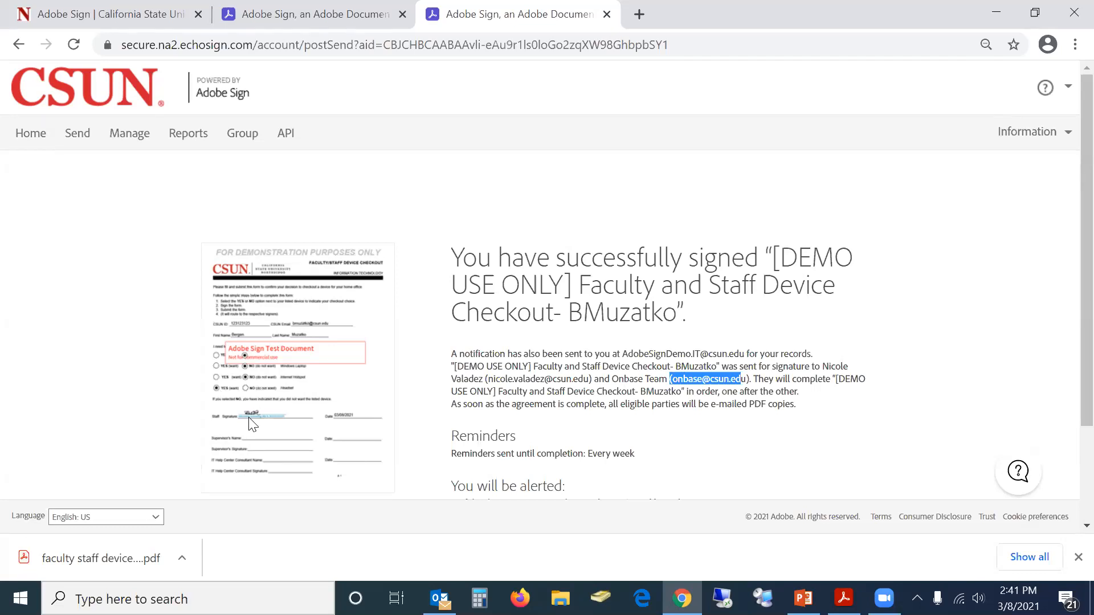
double_click(556, 350)
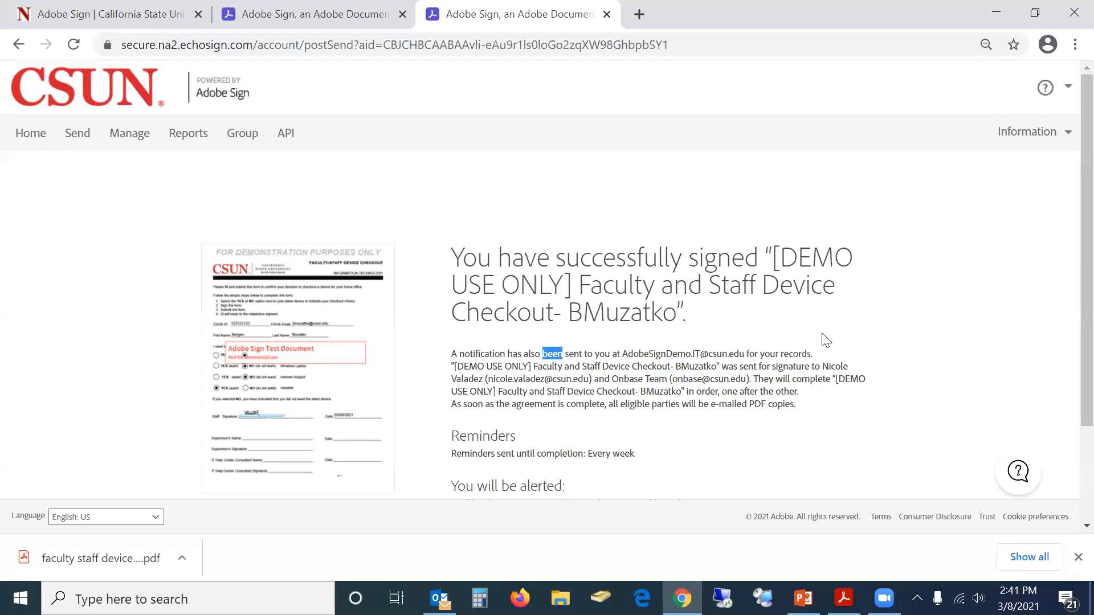
scroll(1070, 384, down, 2)
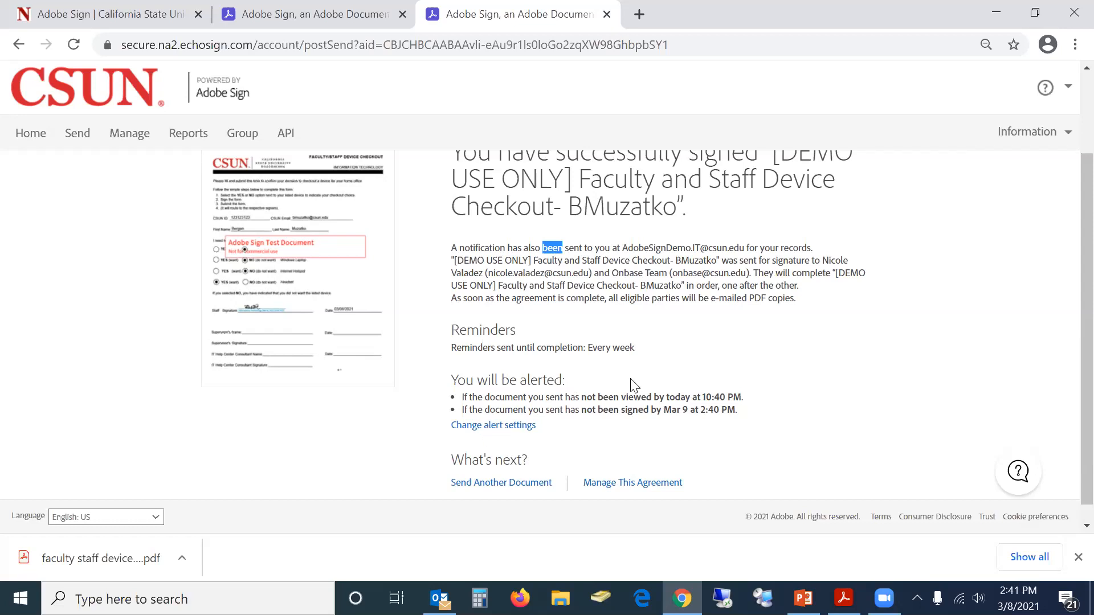
click(483, 433)
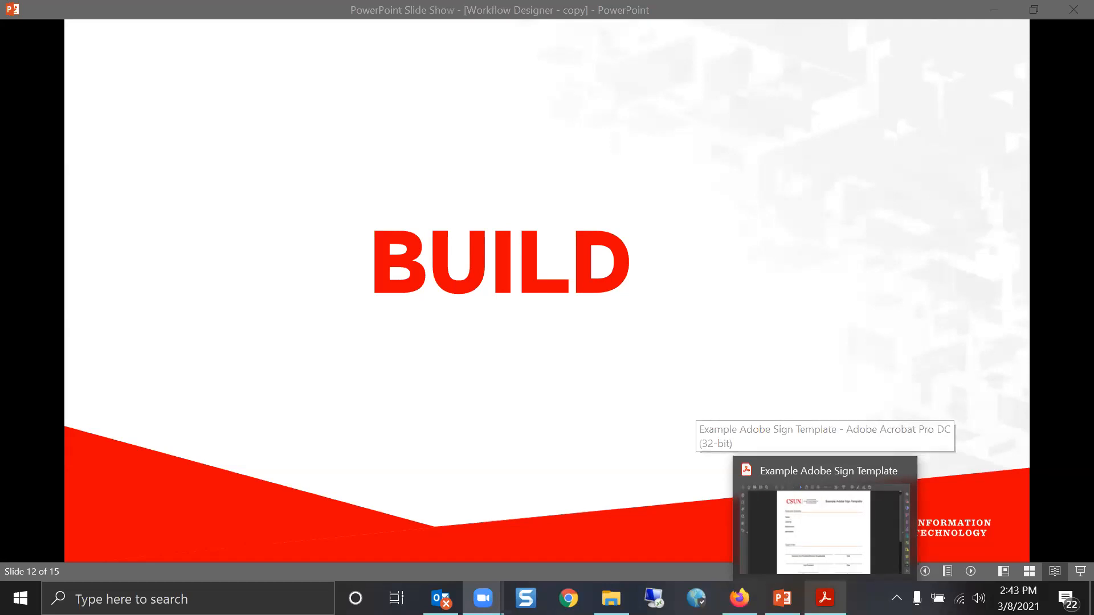
Switch from the BUILD slide to the Example Adobe Sign Template PDF in Acrobat
click(825, 599)
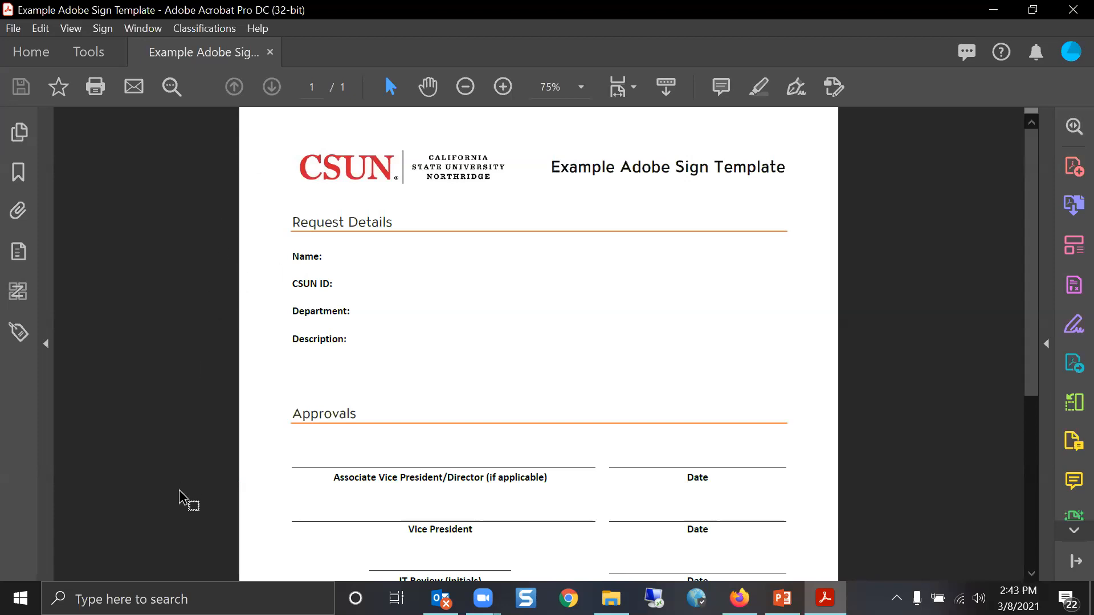
Scroll through the template's Request Details and Approvals, then start Prepare Form from the Tools pane
mouse_move(178, 510)
scroll(629, 473, down, 1)
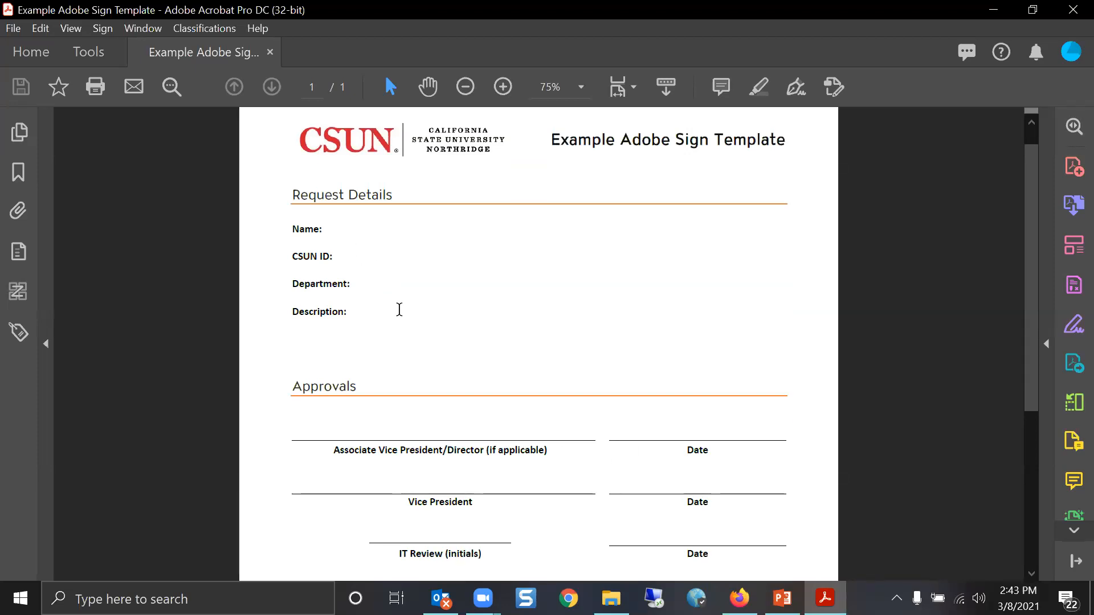
scroll(399, 309, down, 1)
scroll(398, 309, down, 1)
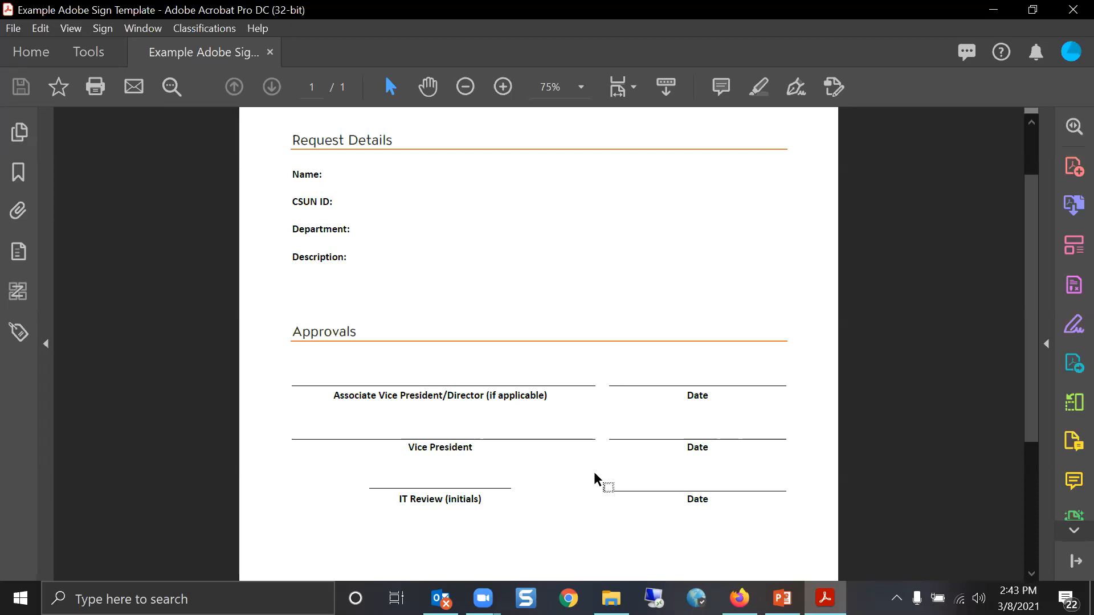
click(1068, 536)
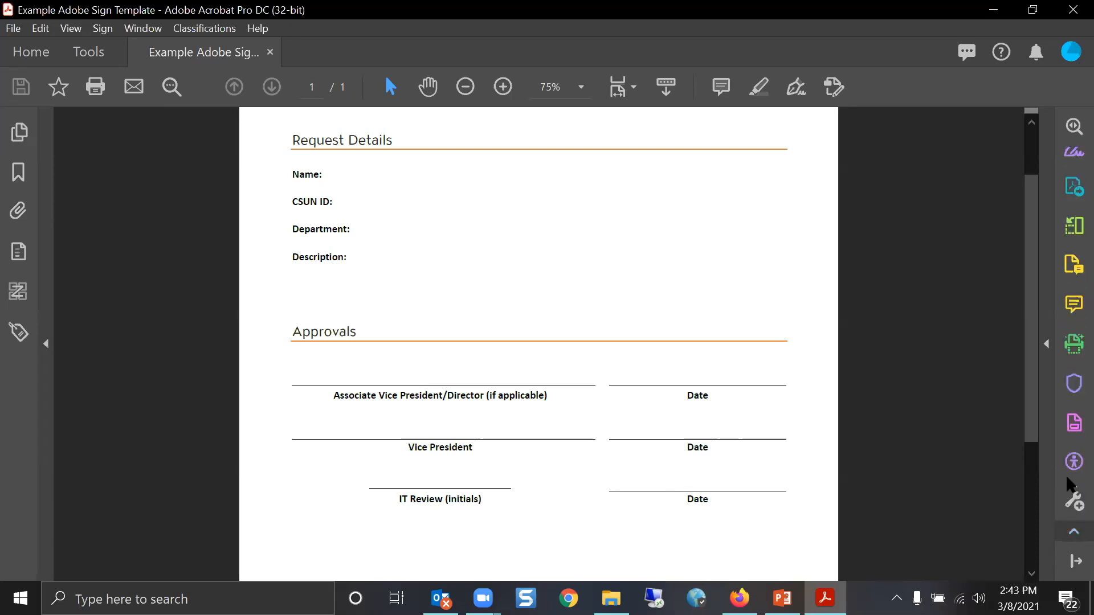
click(1072, 426)
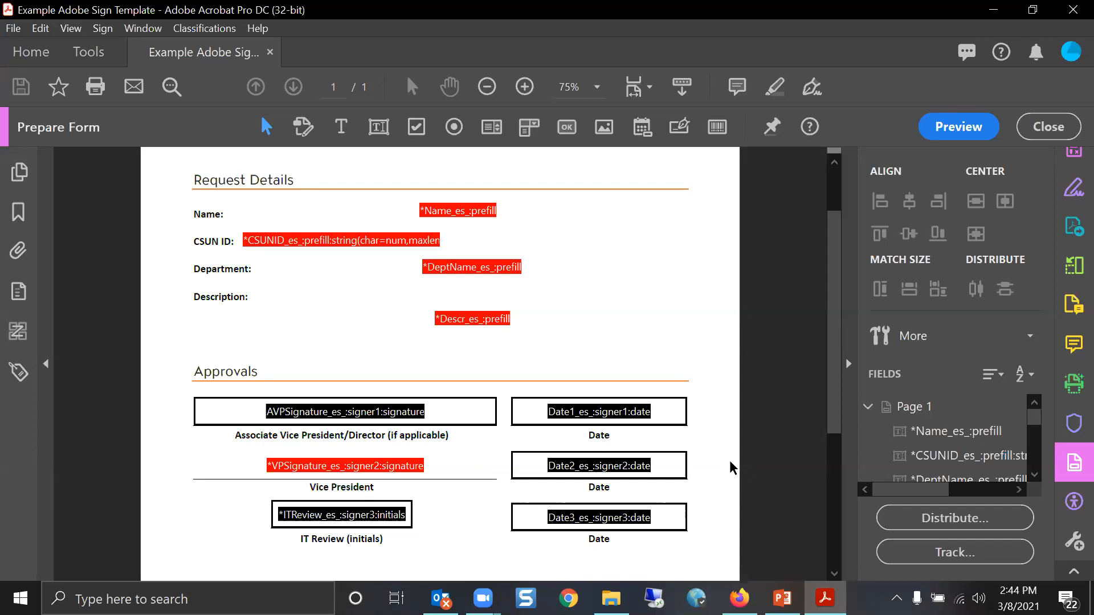
Inspect the tagged Name field and the other form fields, then close the template in Acrobat
click(423, 216)
click(459, 227)
click(459, 219)
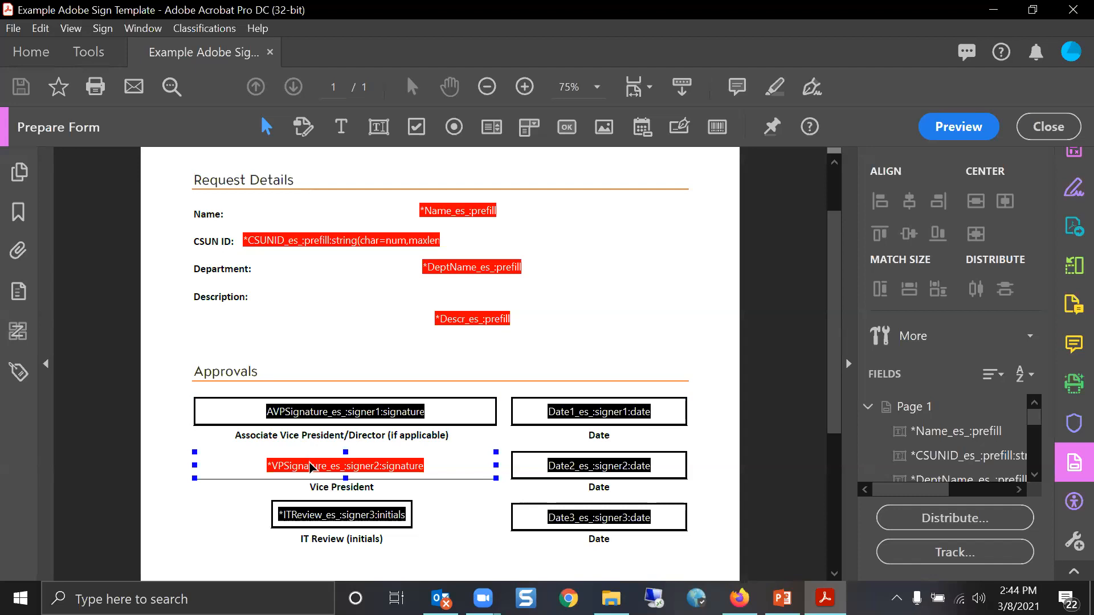
scroll(576, 467, down, 2)
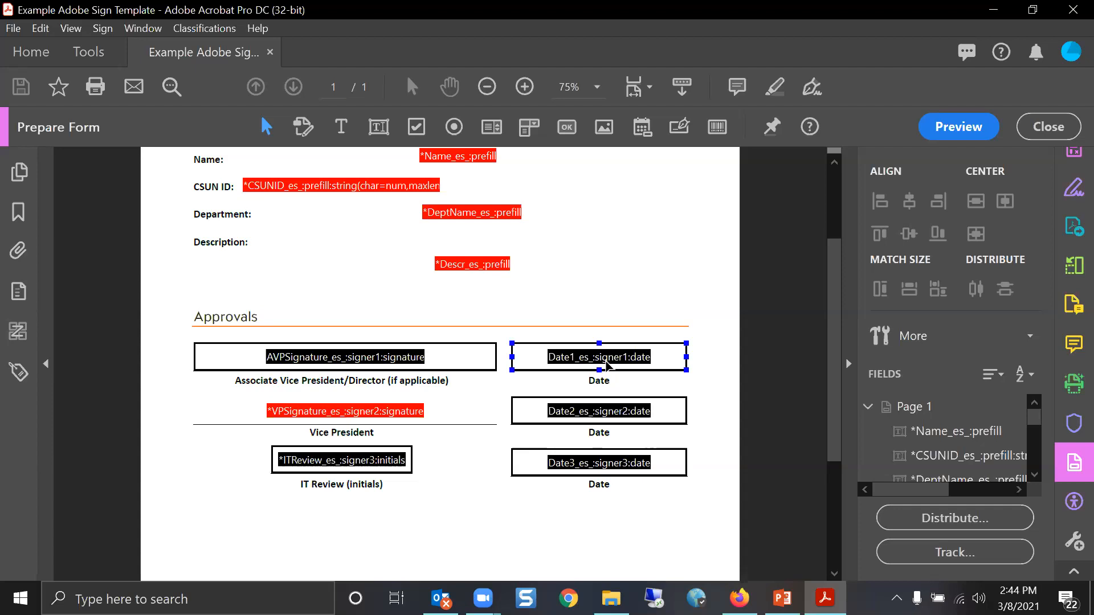
click(1072, 10)
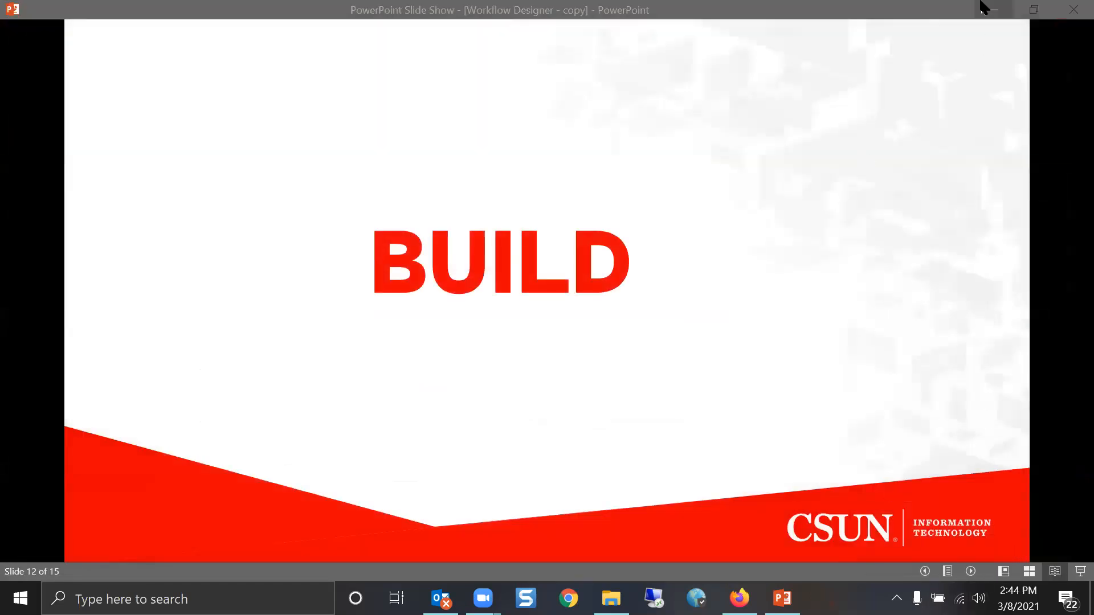
Start a reusable template in Adobe Sign and attach the no-fields template PDF
click(981, 3)
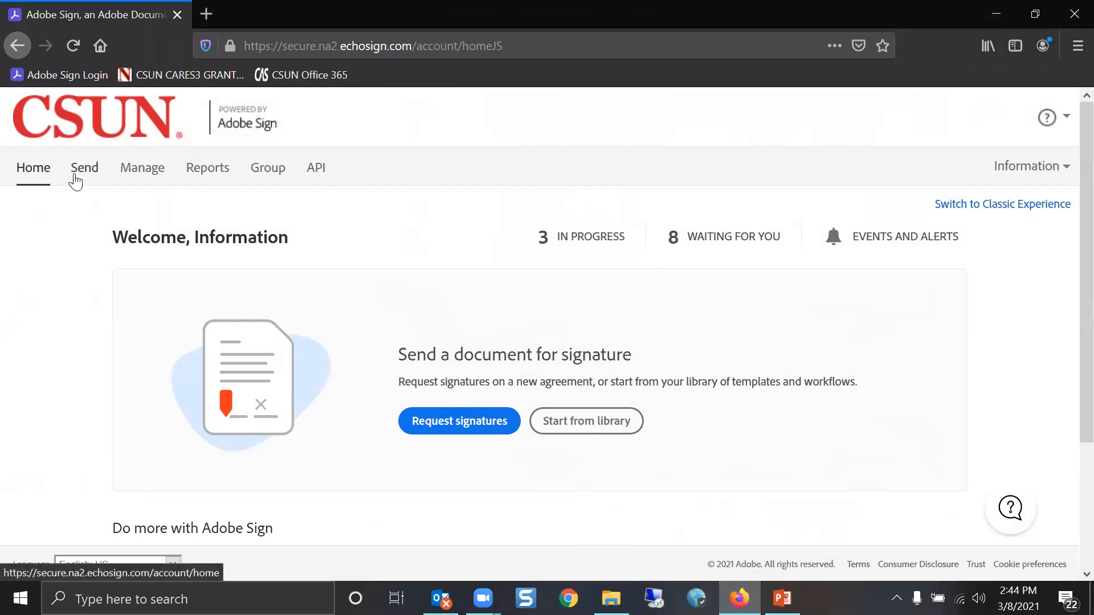
scroll(83, 260, down, 1)
scroll(83, 260, down, 2)
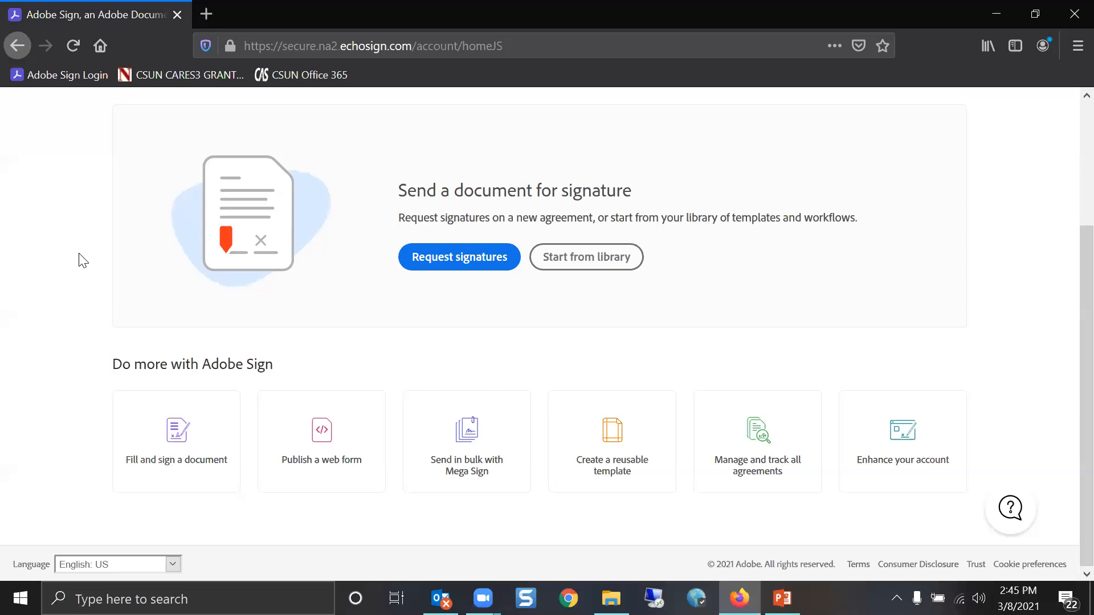
click(595, 478)
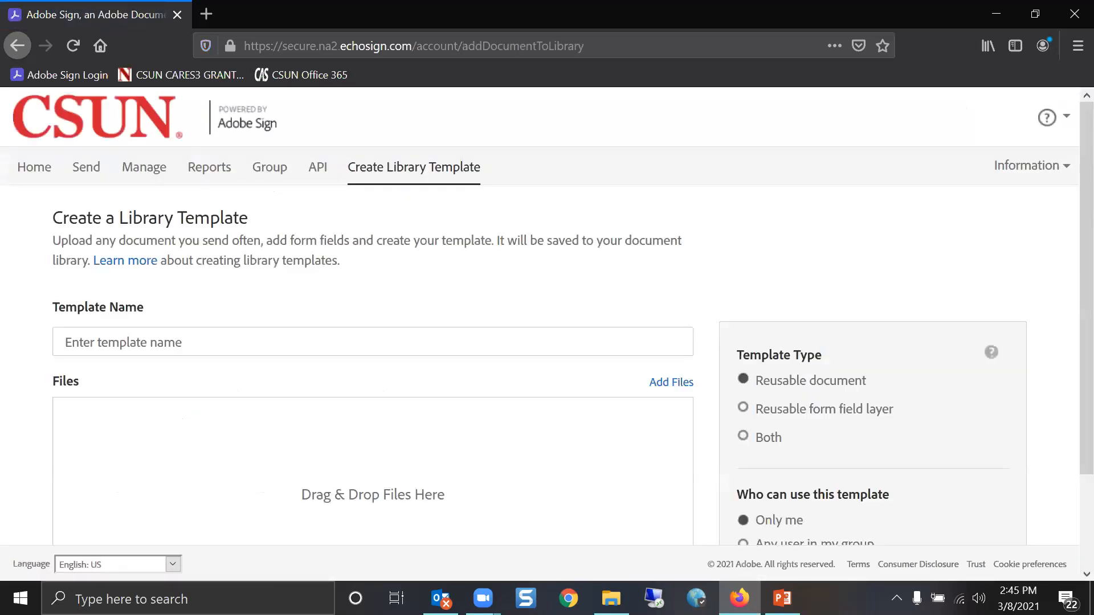
key(alt+Tab)
drag(616, 162, 186, 430)
click(832, 36)
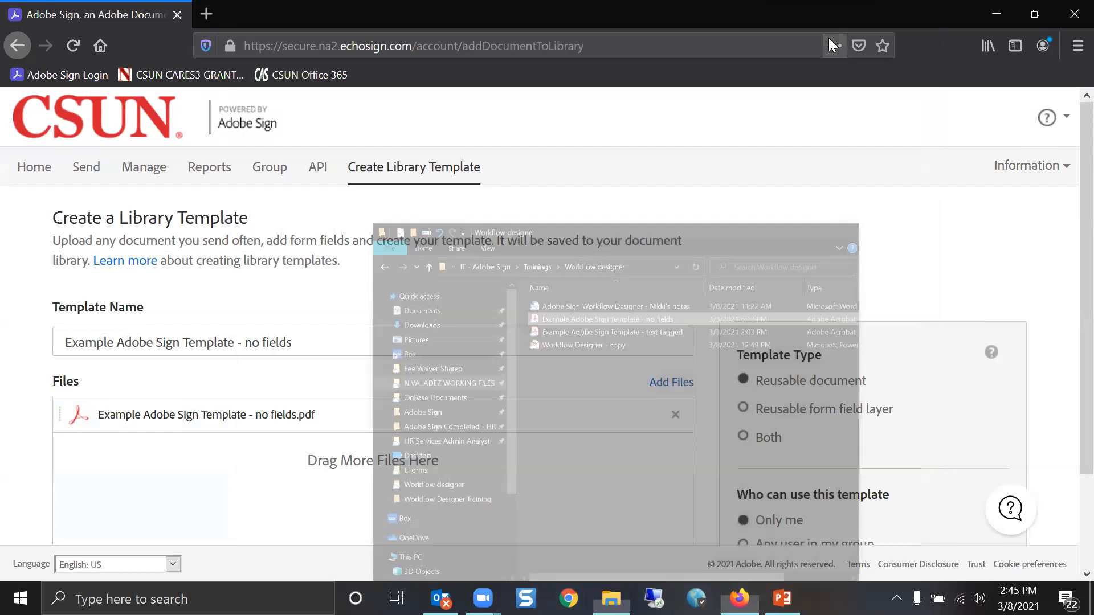
Rename it 'Example Adobe Sign Template - demo', set it to Both, and open Preview & Add Fields
drag(245, 344, 462, 365)
text(demo)
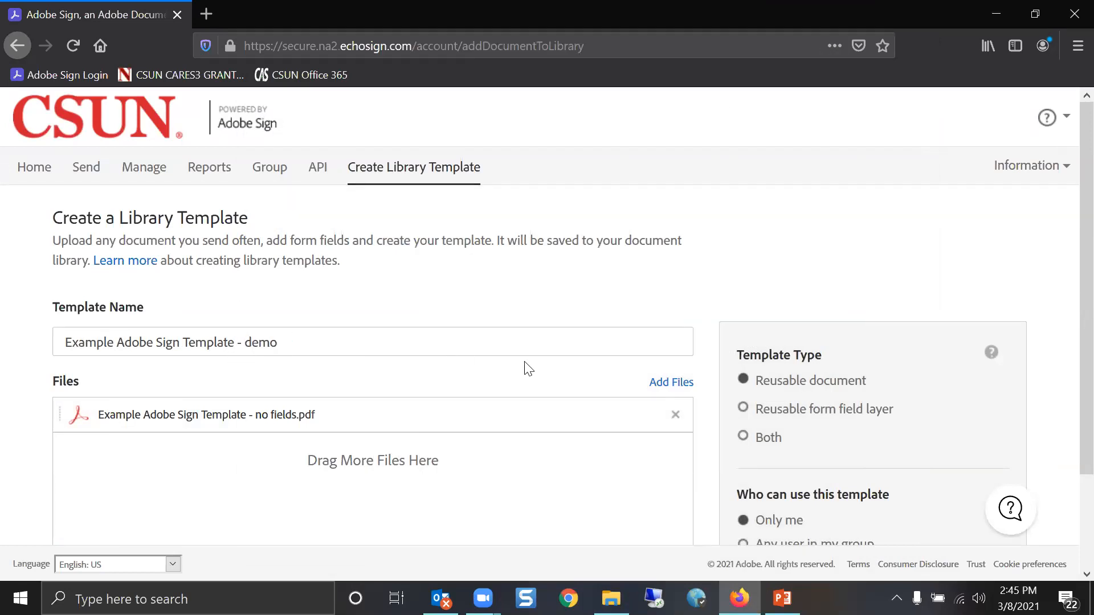
click(763, 442)
scroll(765, 443, down, 3)
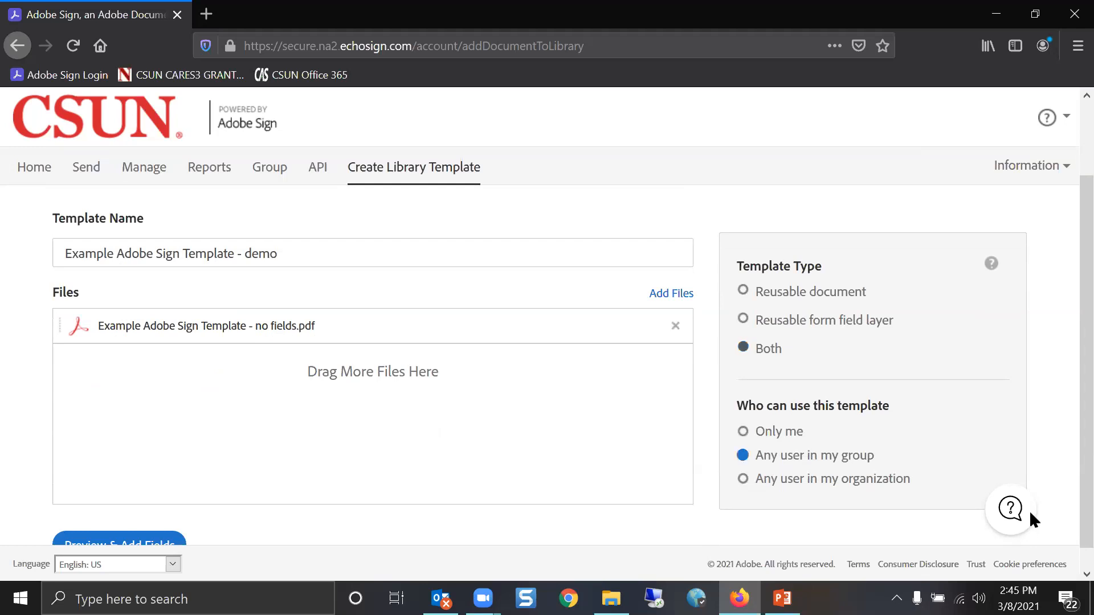
scroll(361, 370, down, 1)
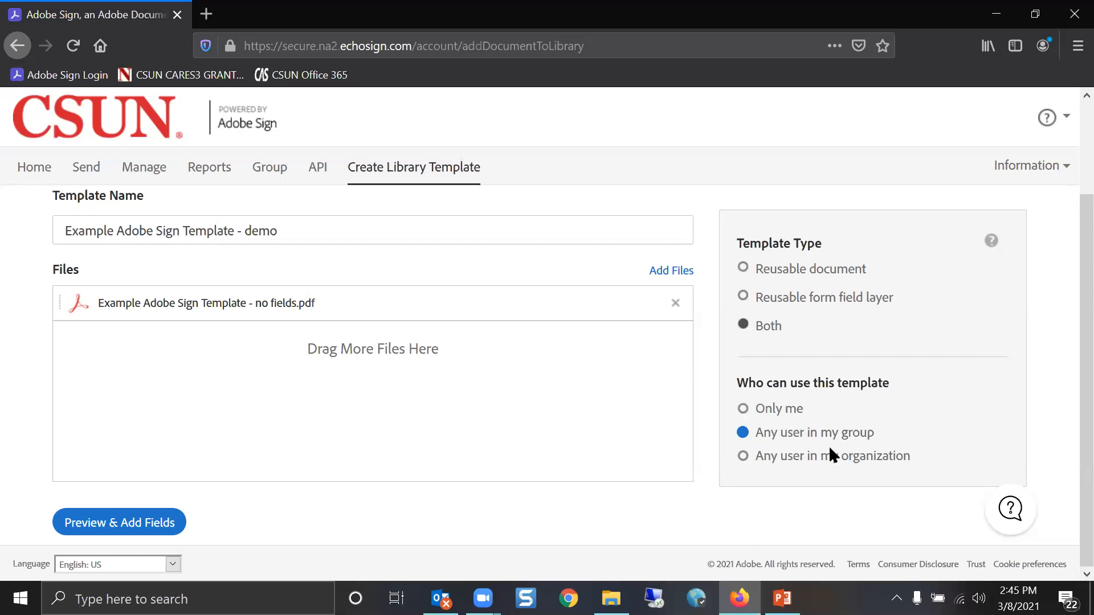
click(88, 524)
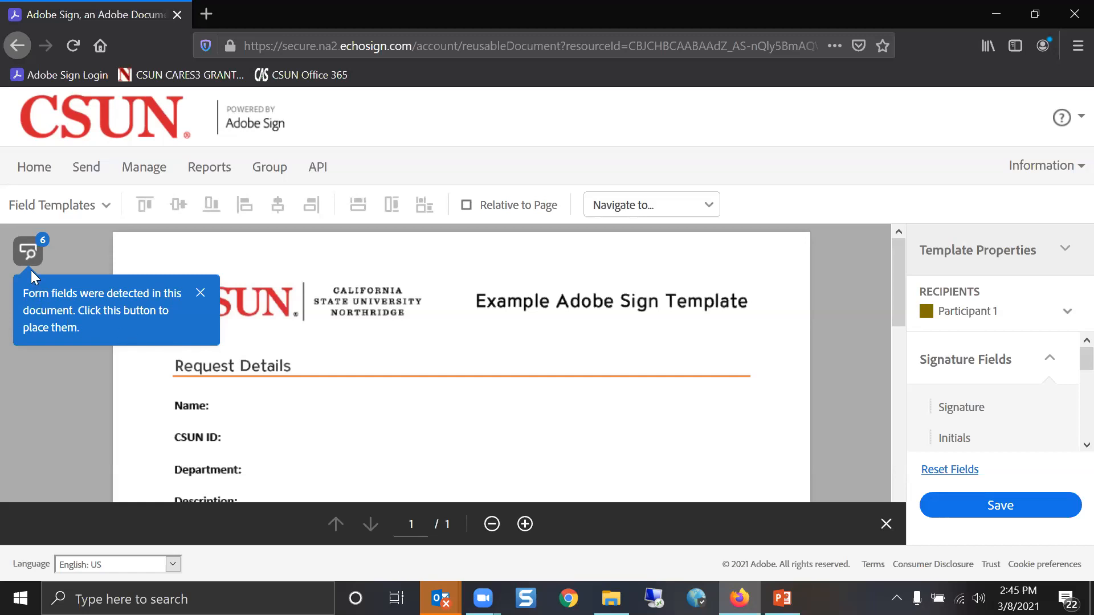
Place the six detected form fields and dismiss the review tip to view the Approvals fields
click(31, 254)
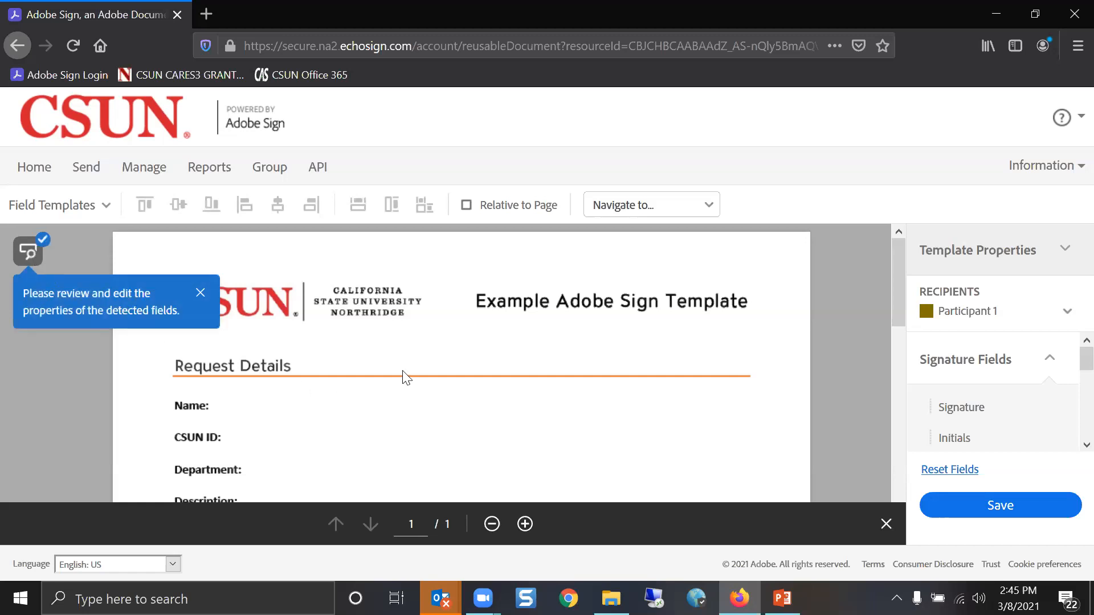
scroll(404, 376, down, 6)
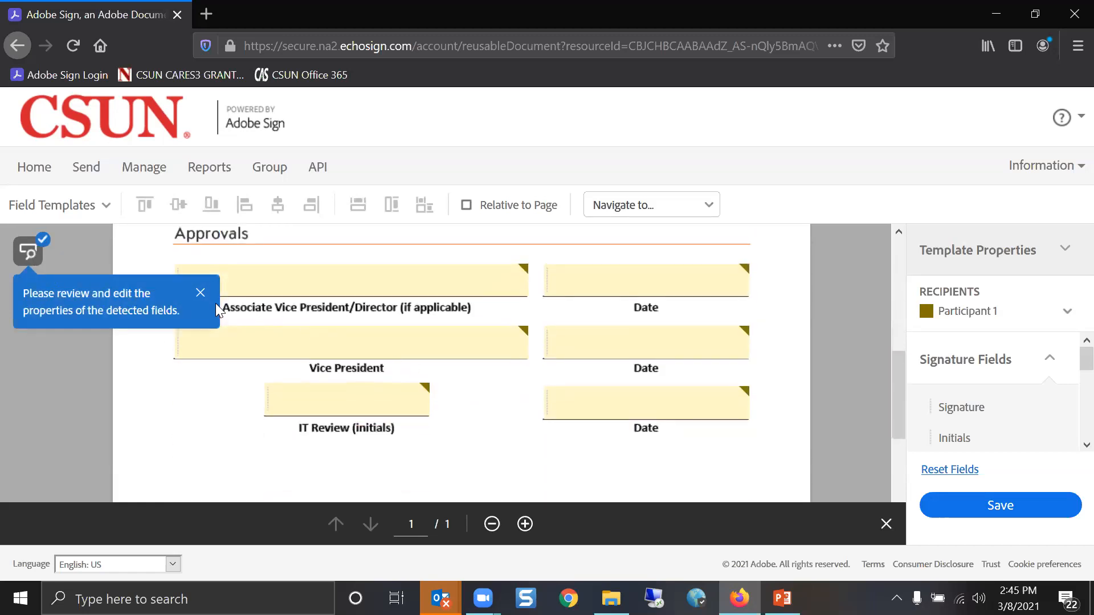
click(201, 293)
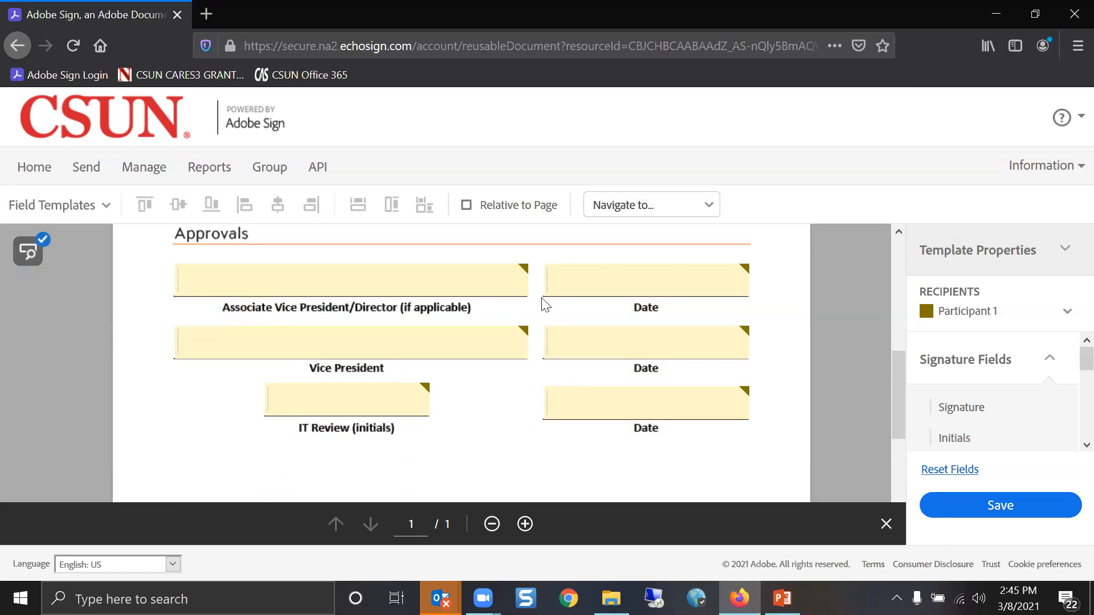
scroll(201, 240, up, 3)
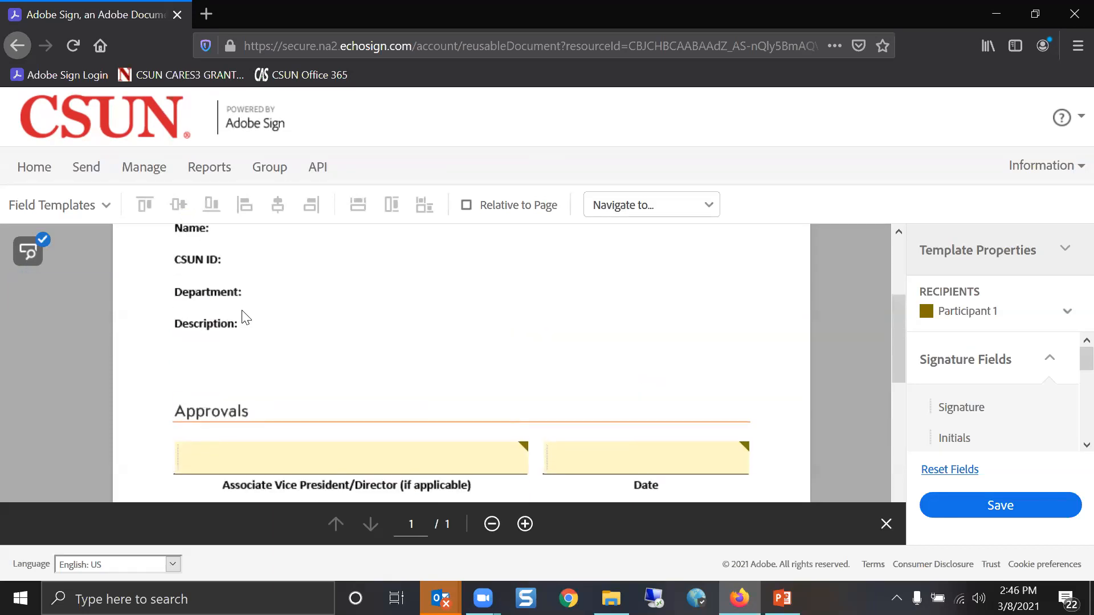
scroll(416, 405, down, 3)
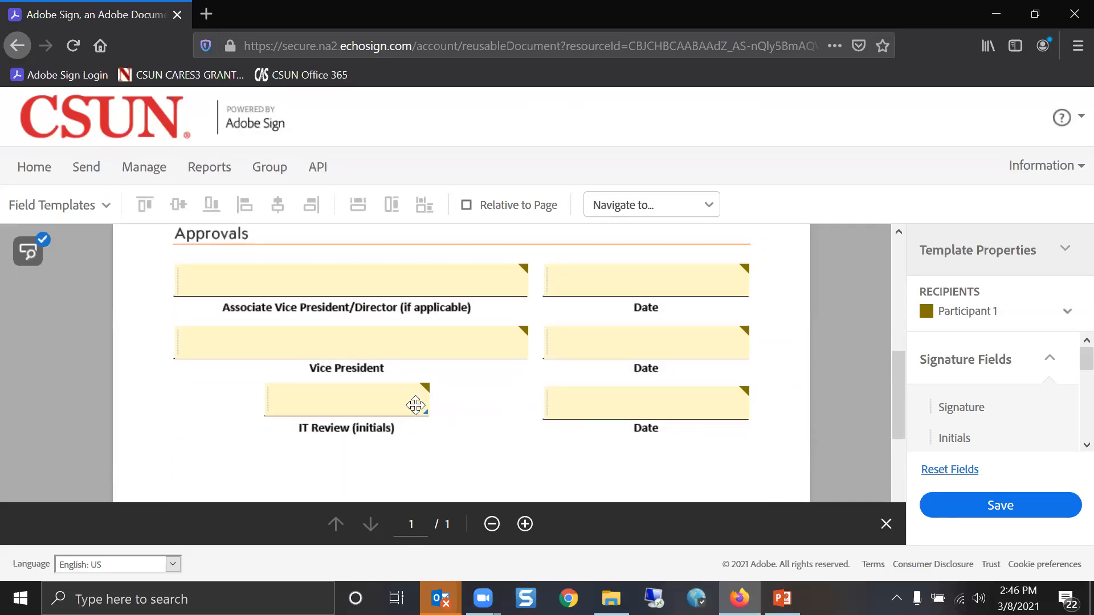
Make the Associate Vice President field a Signature assigned to Participant 1
double_click(417, 282)
scroll(416, 282, down, 2)
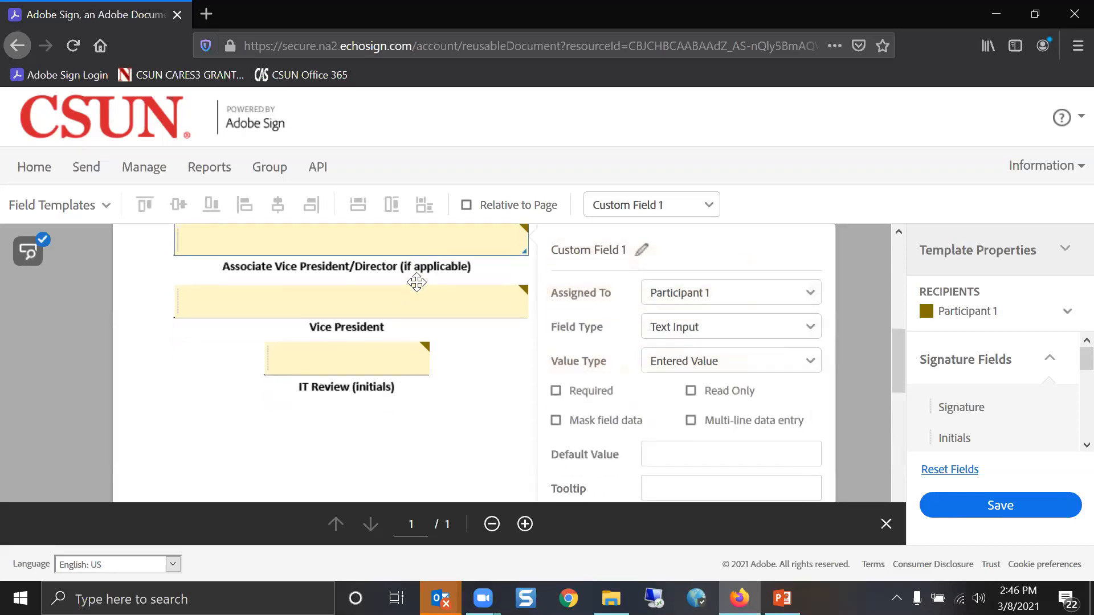
scroll(722, 363, up, 2)
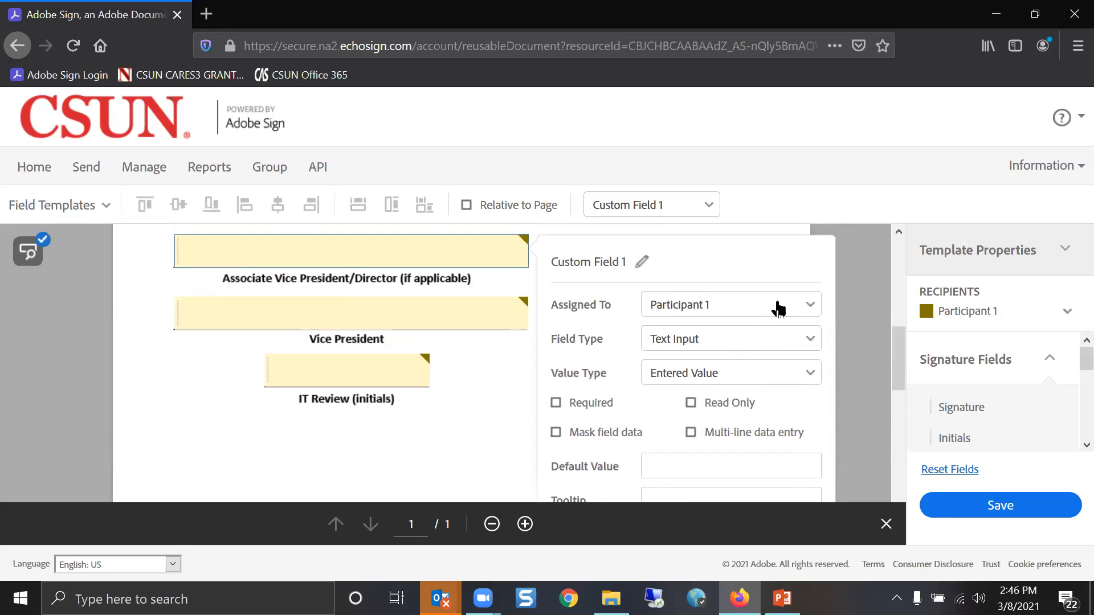
click(803, 306)
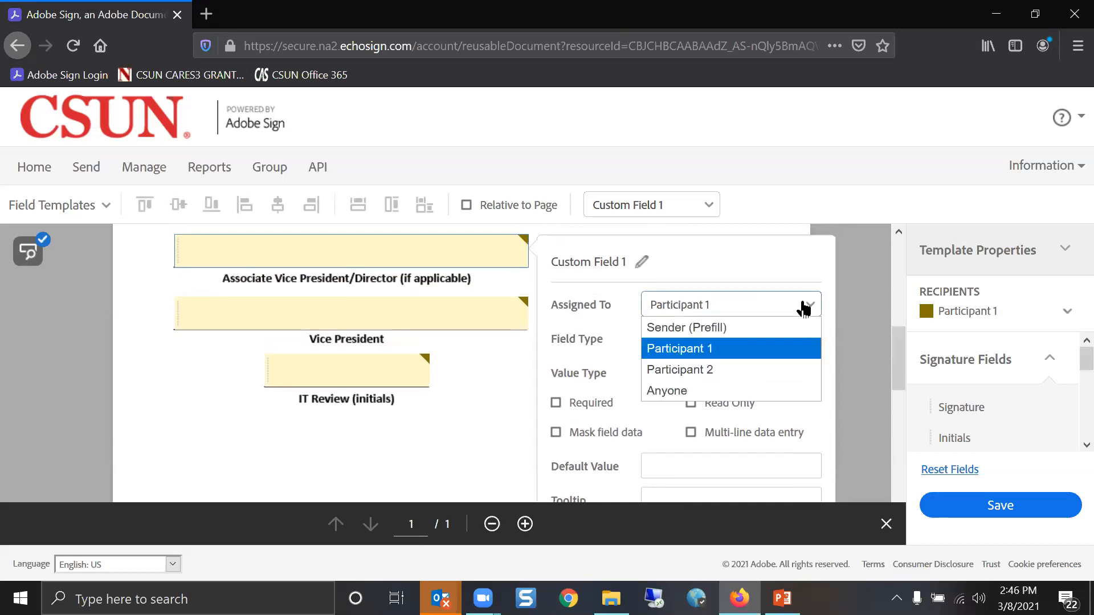
click(708, 350)
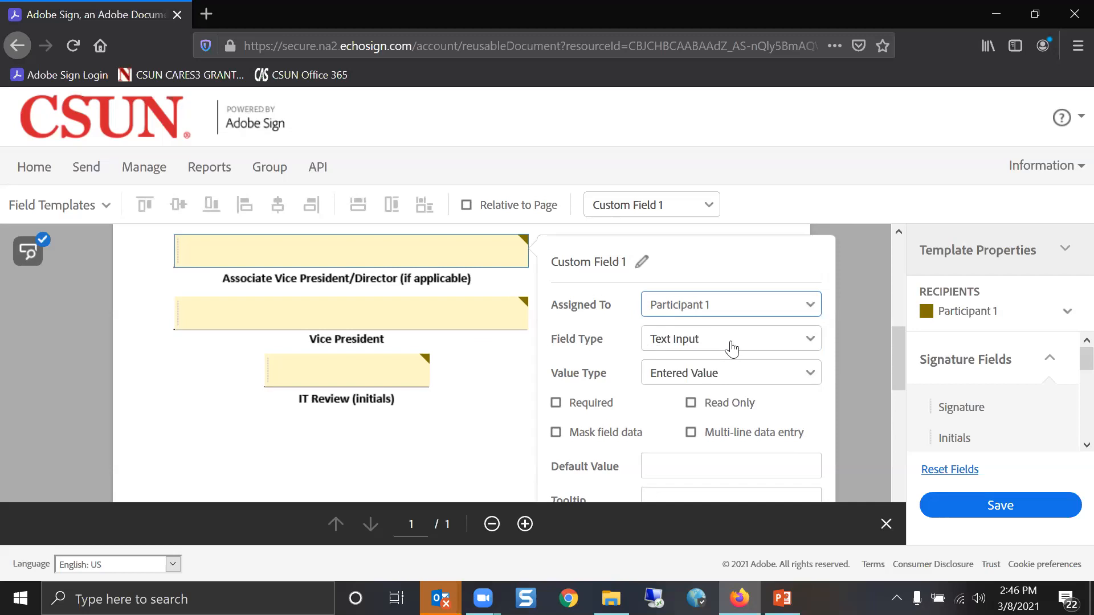
click(732, 347)
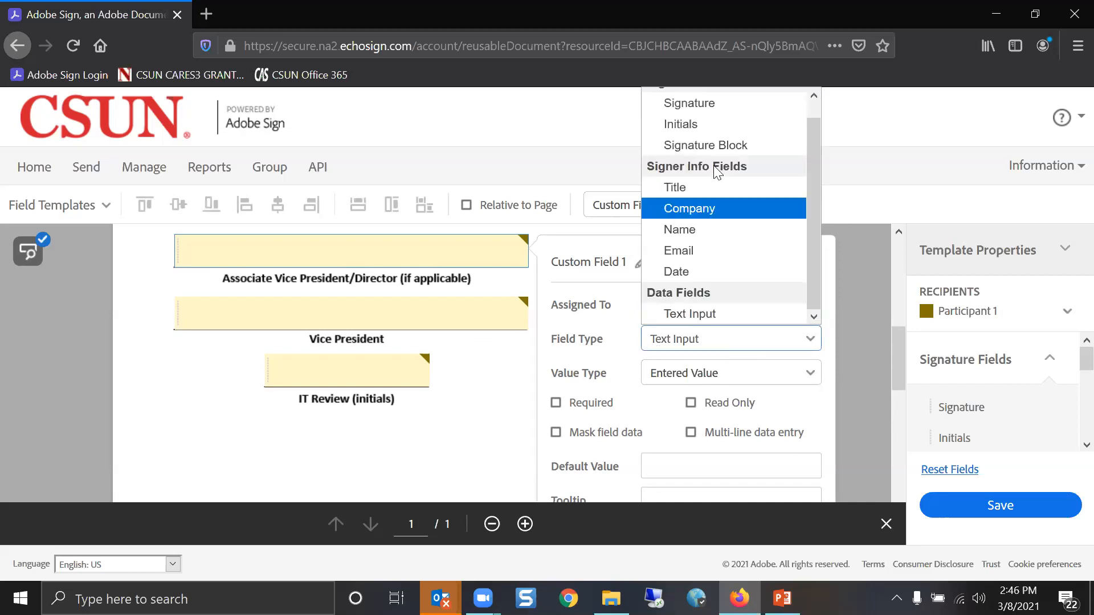
click(702, 106)
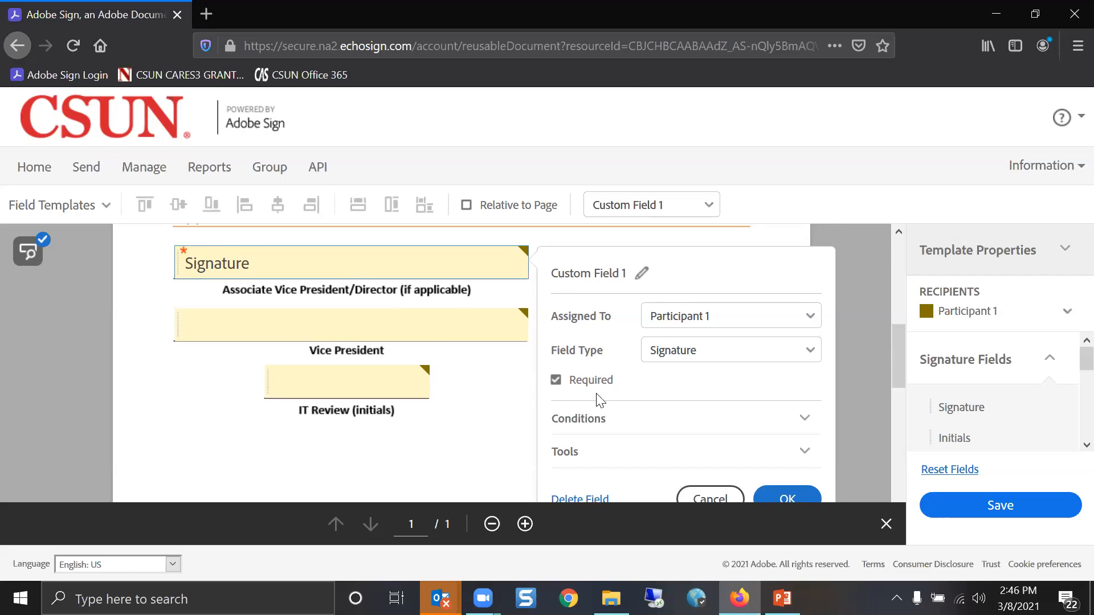
Make the Vice President field a Signature assigned to Participant 2
double_click(470, 322)
scroll(700, 330, up, 2)
click(701, 303)
click(711, 369)
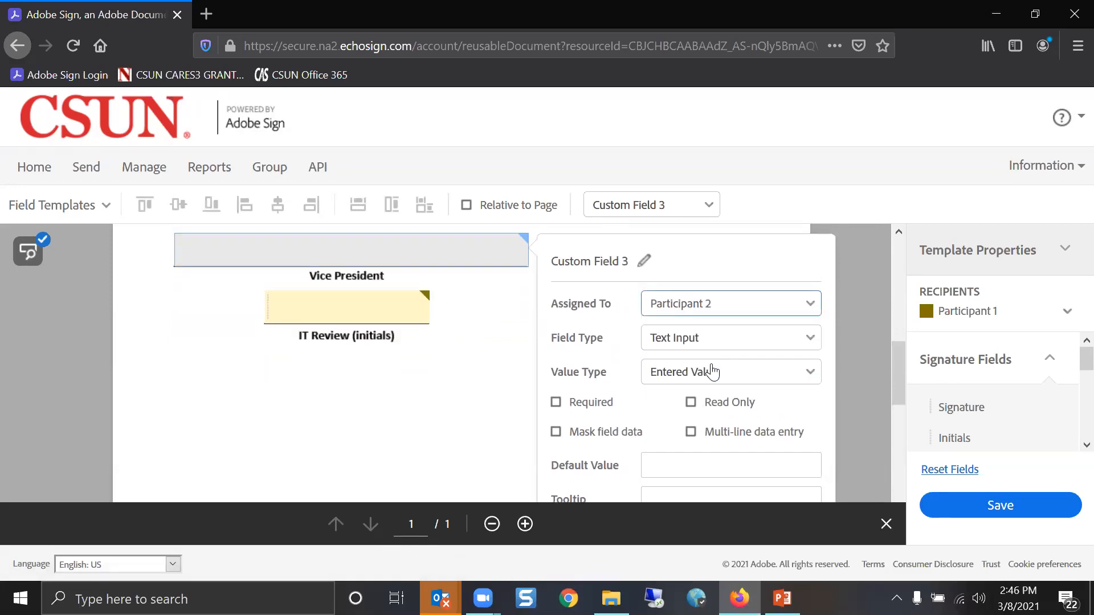
click(713, 346)
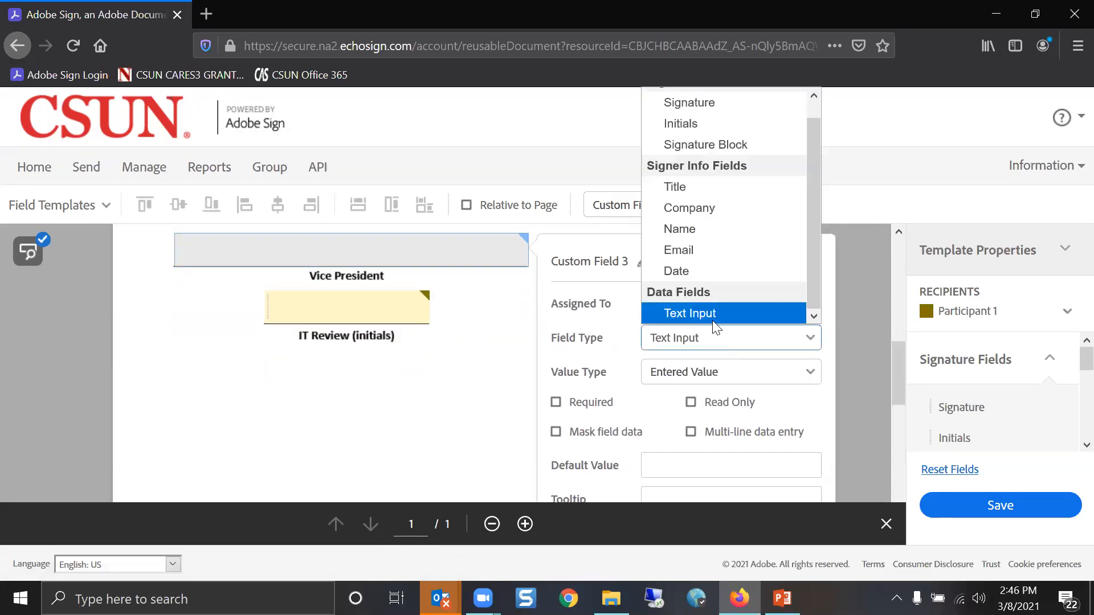
click(720, 113)
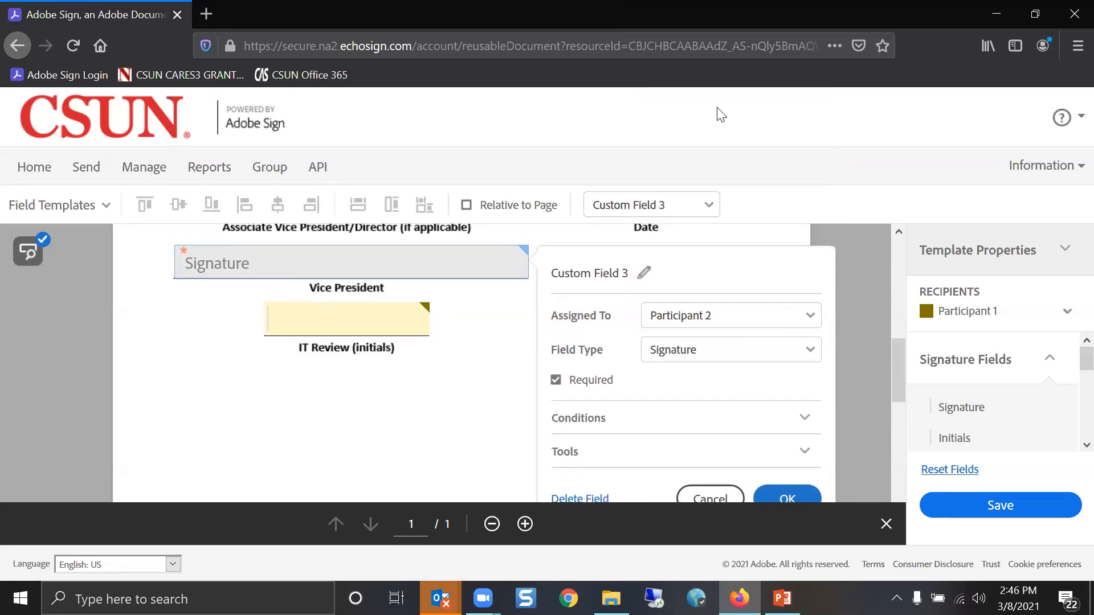
click(789, 499)
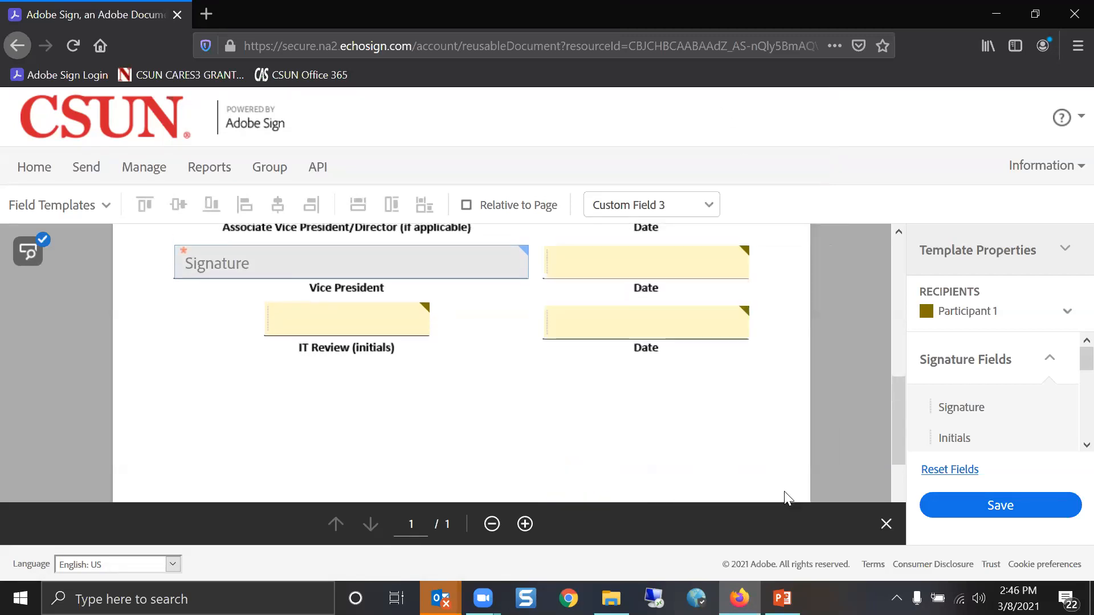
double_click(329, 308)
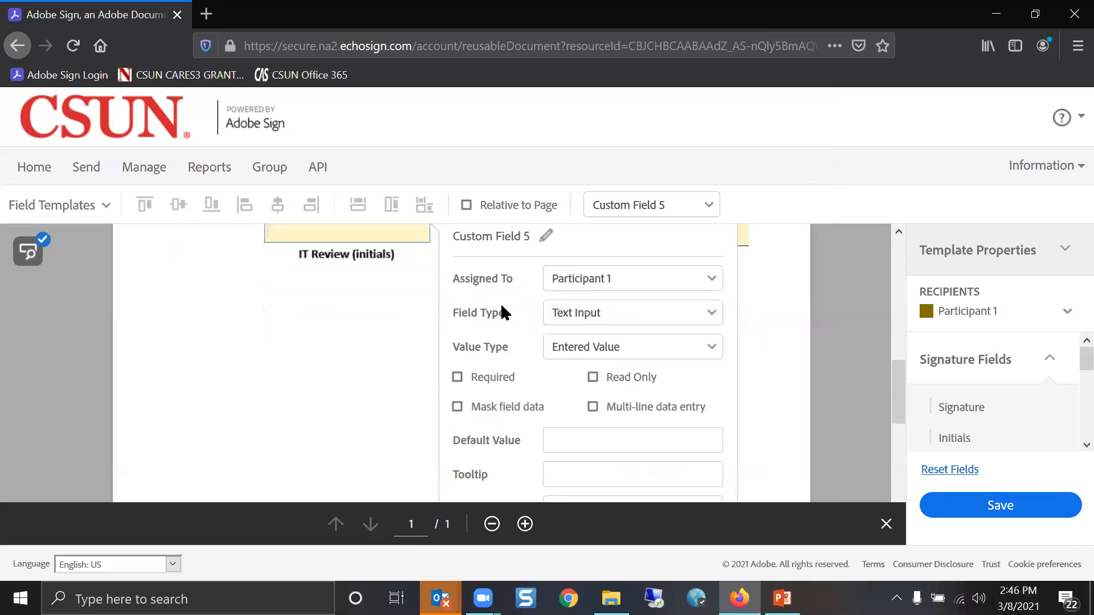
Assign the IT Review text field to Anyone, keep Text Input, and close its settings
scroll(635, 289, up, 3)
click(630, 304)
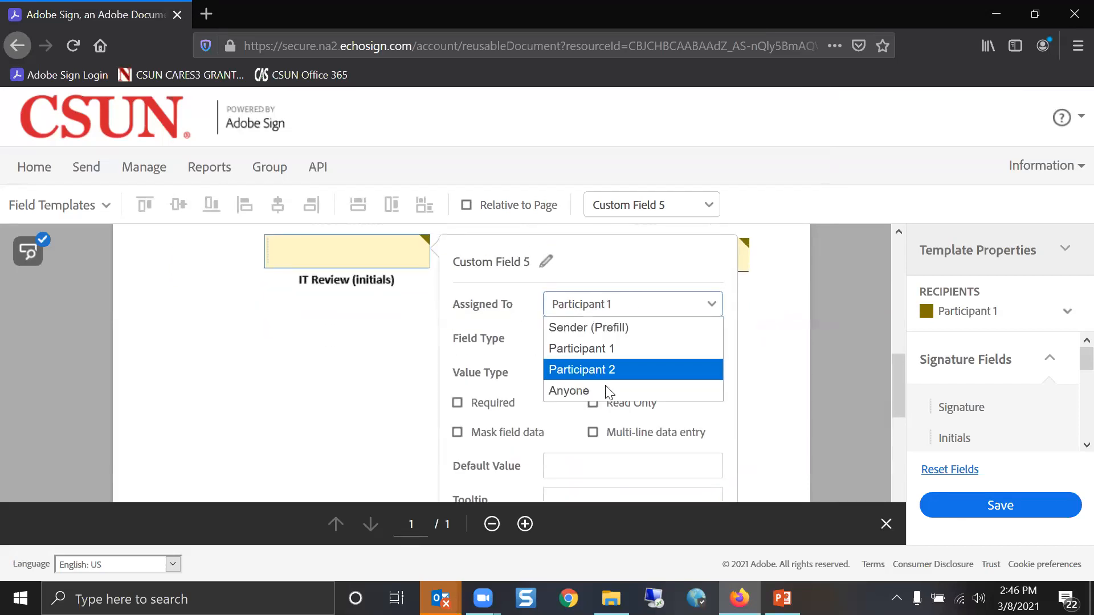
click(598, 392)
click(634, 313)
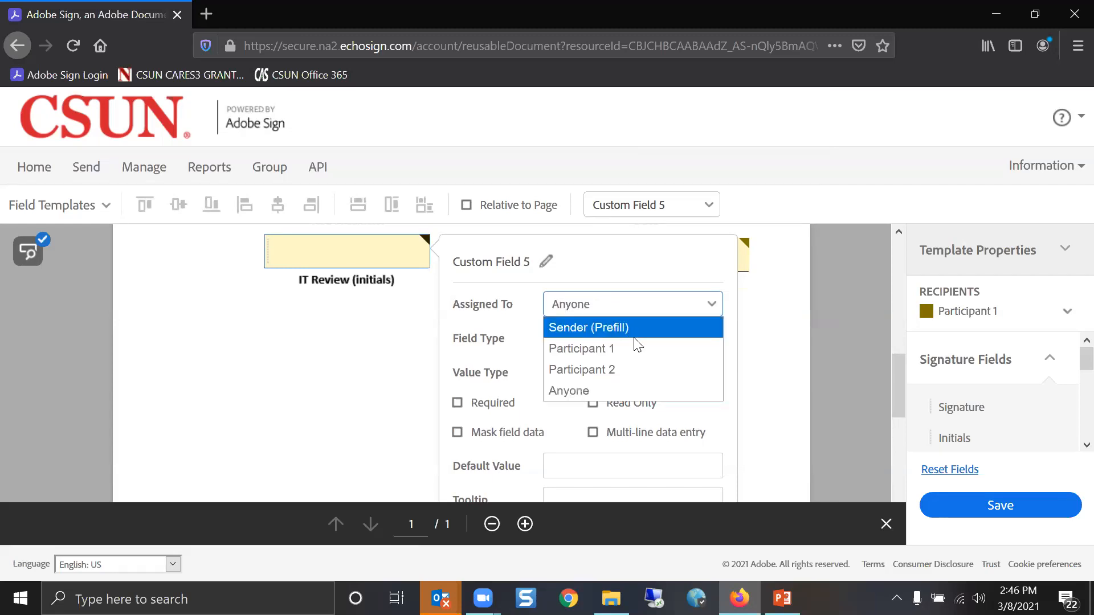
click(623, 391)
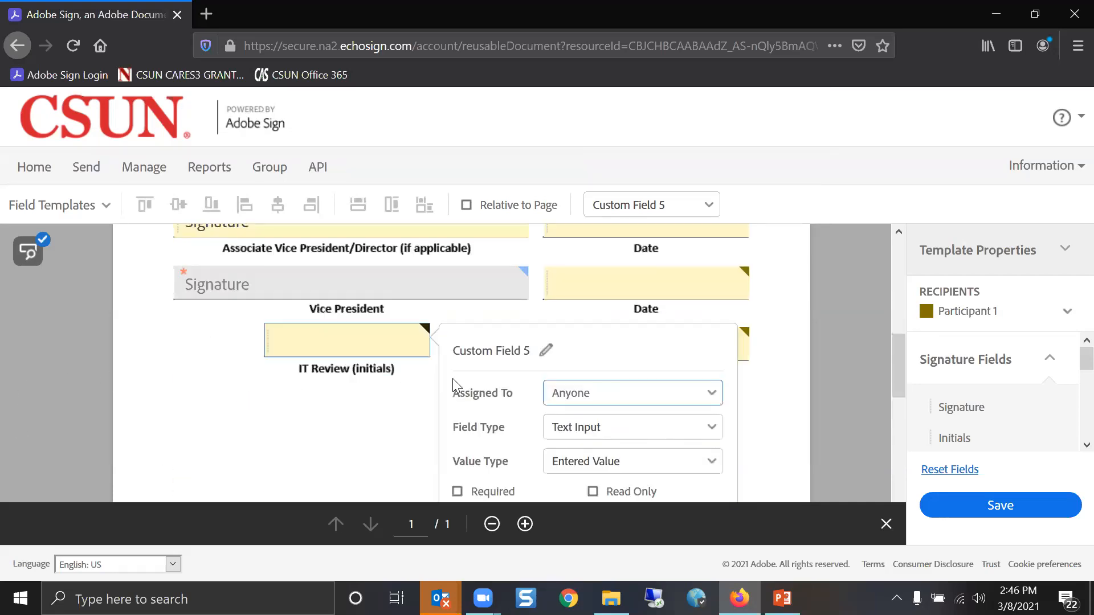
scroll(455, 382, up, 2)
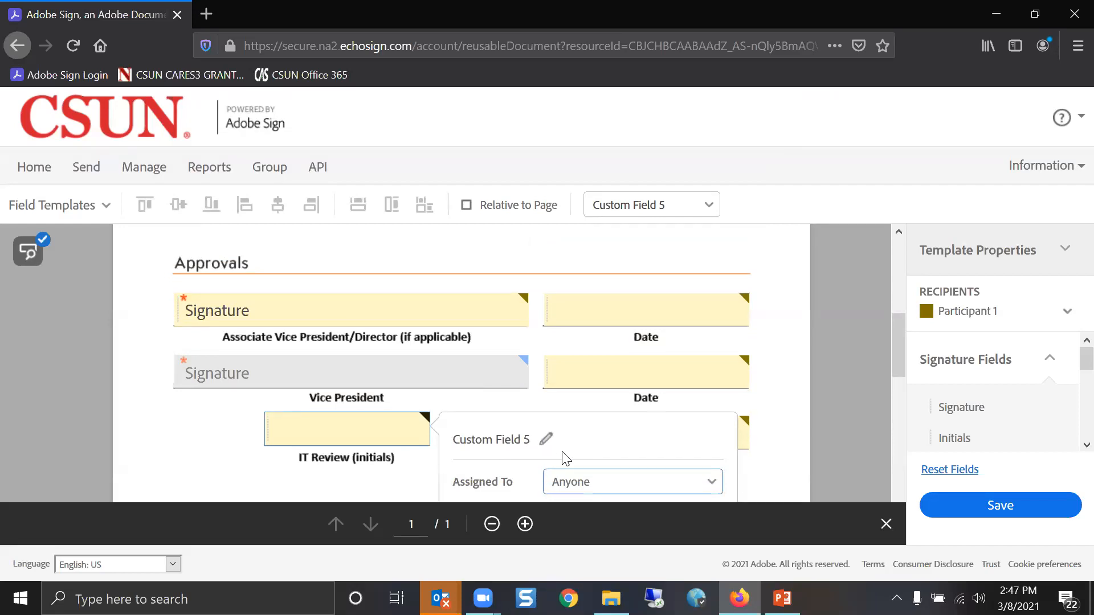
scroll(564, 458, down, 3)
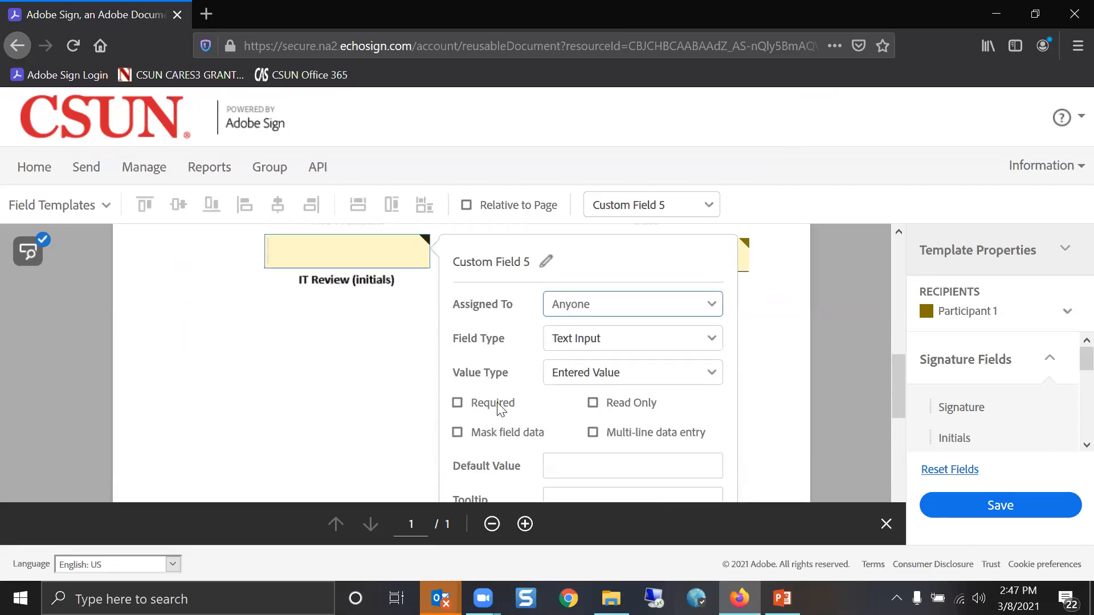
click(656, 340)
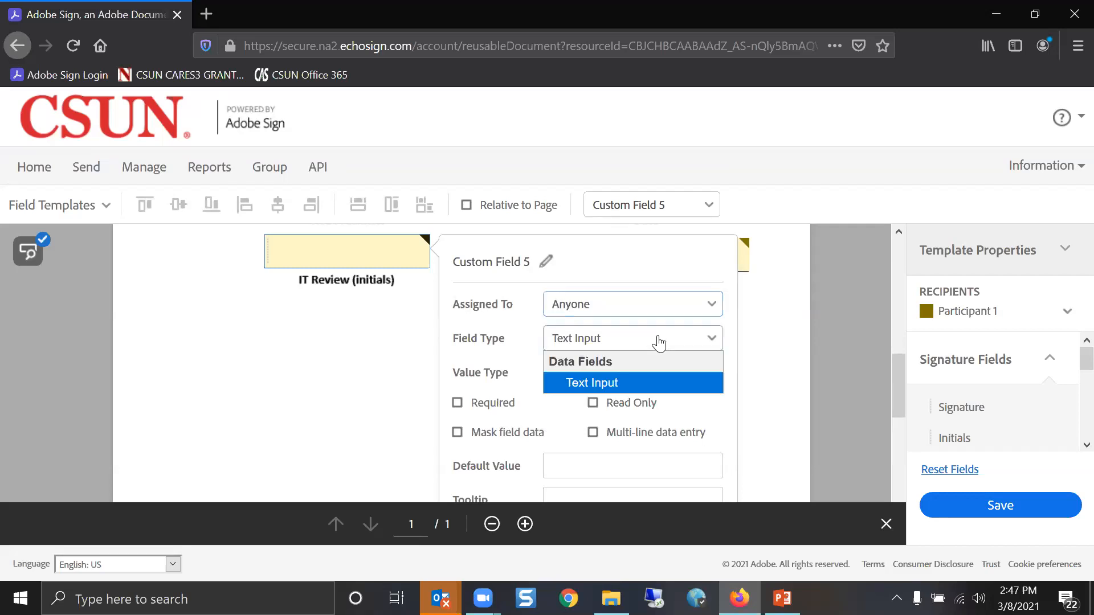
click(660, 341)
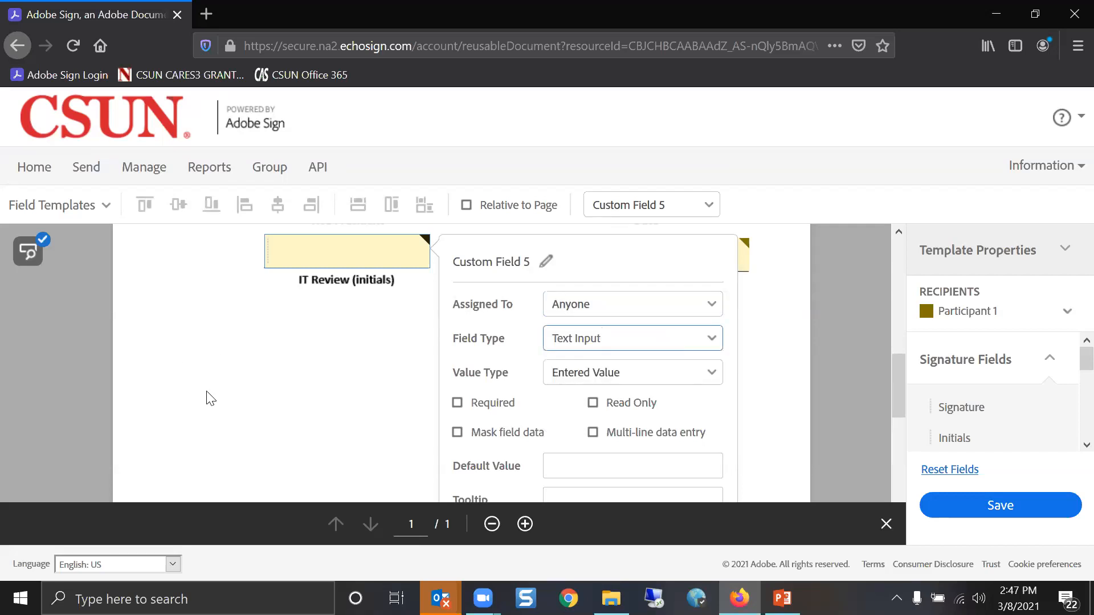
click(275, 413)
scroll(395, 422, up, 3)
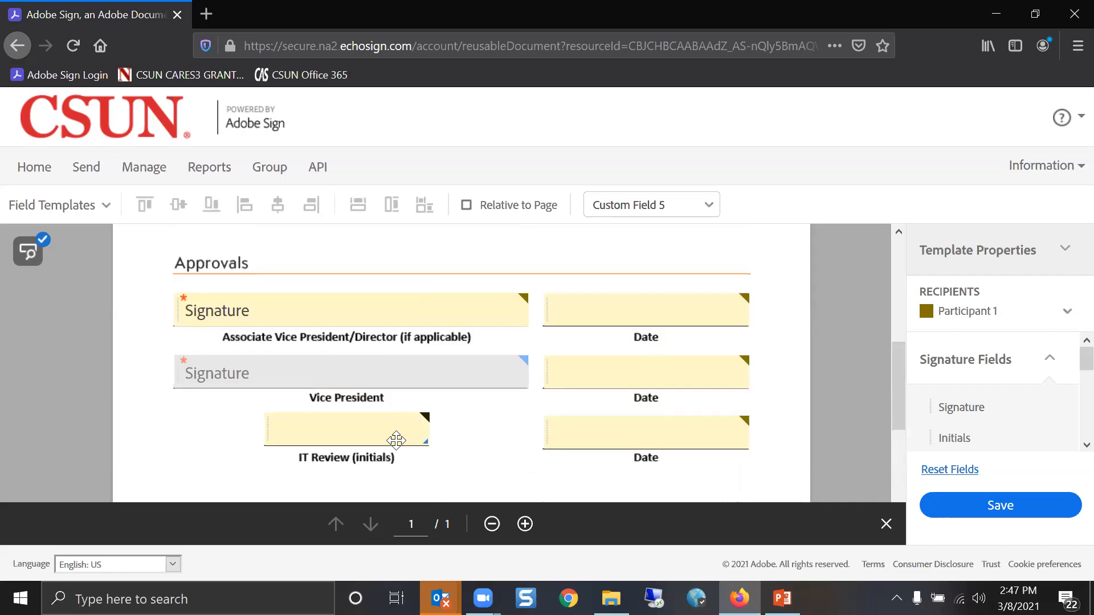
right_click(387, 431)
Delete the IT Review text field and drop an Initials field from Signature Fields onto that line
click(417, 421)
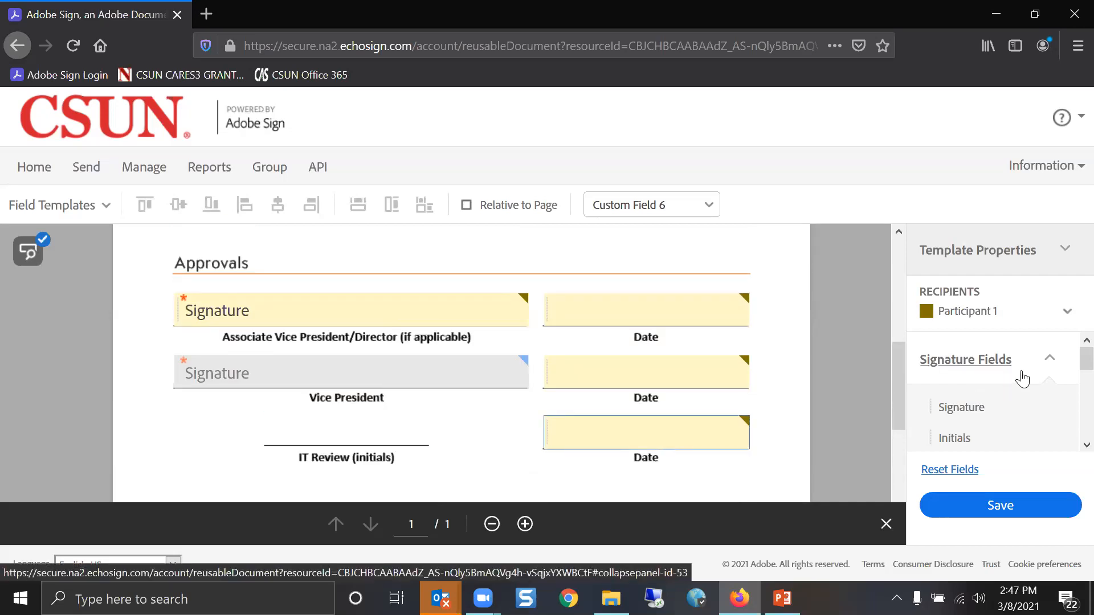
click(1047, 365)
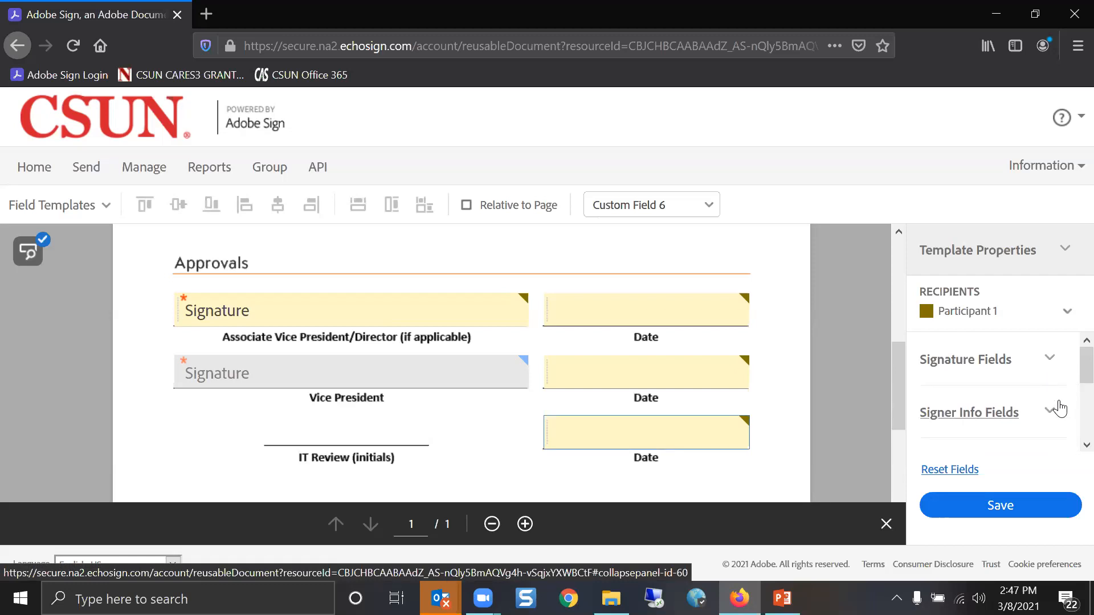
scroll(1058, 409, down, 1)
scroll(1058, 409, down, 1)
click(1047, 377)
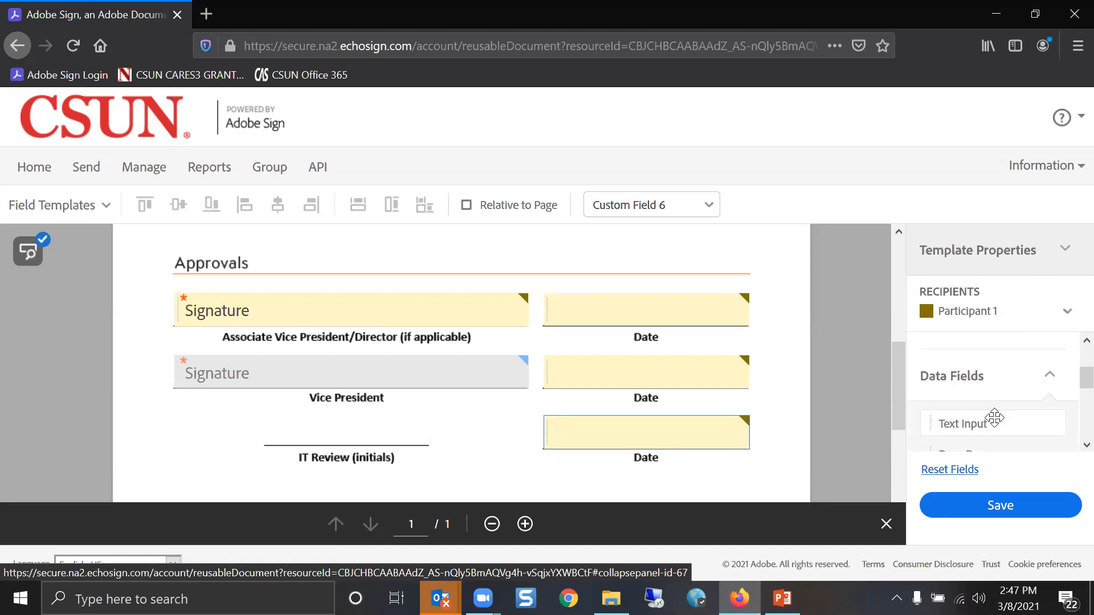
click(1049, 382)
scroll(1048, 383, up, 2)
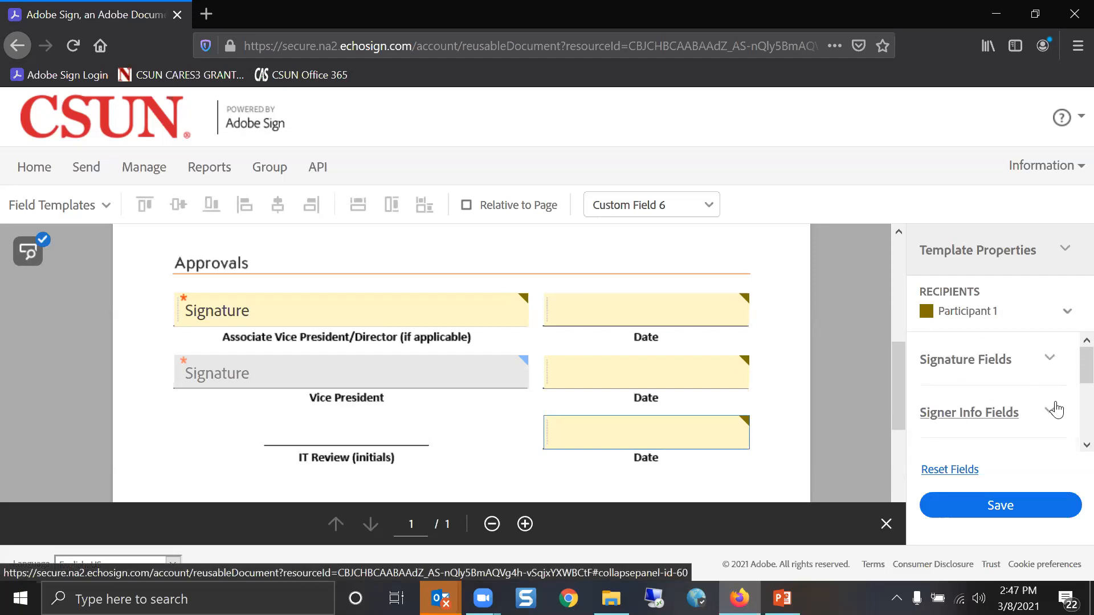
click(1050, 365)
drag(935, 445, 273, 420)
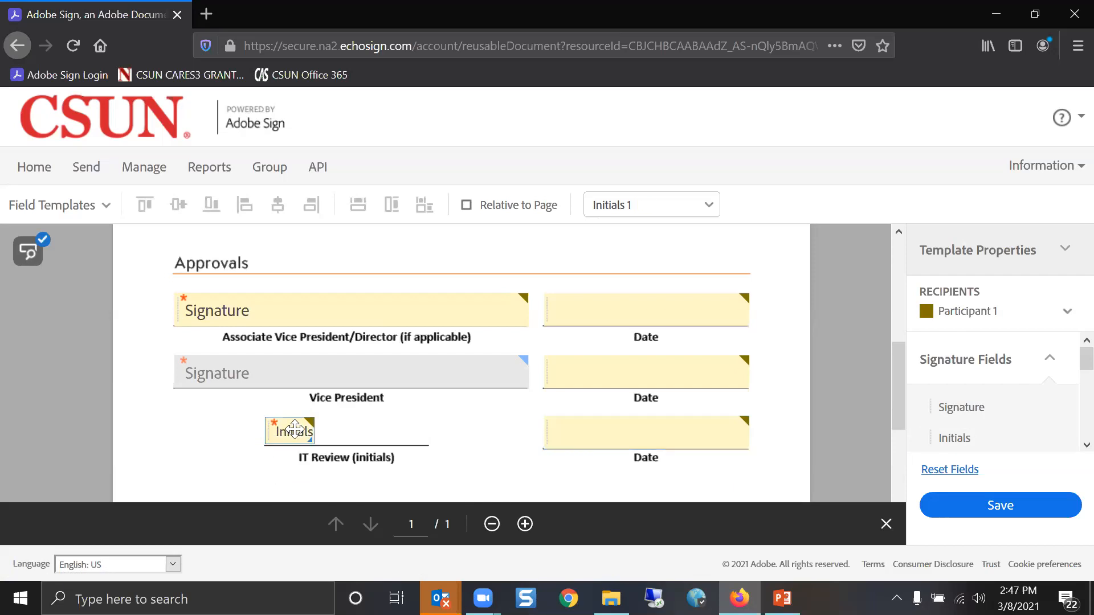
Keep the new field as Initials assigned to Participant 1 and confirm it
click(294, 430)
click(606, 358)
click(606, 358)
click(599, 323)
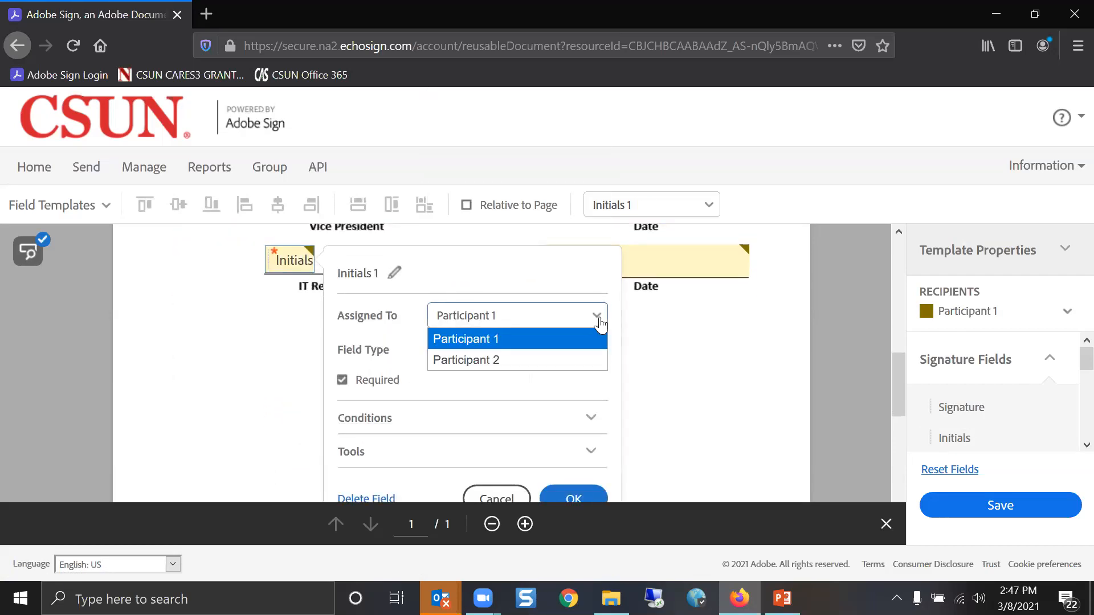
click(599, 323)
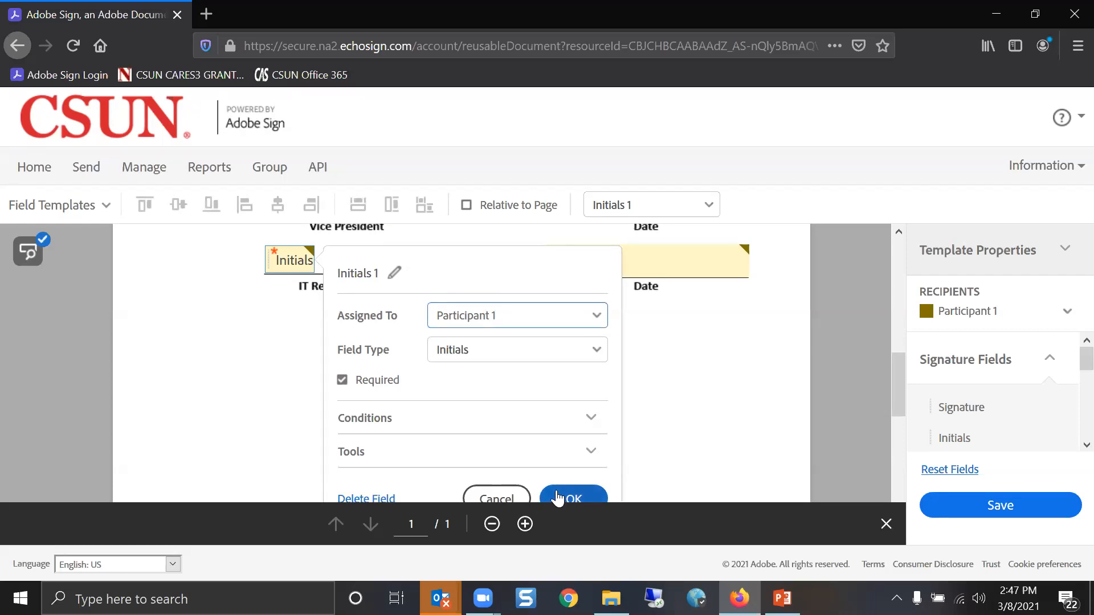
click(564, 320)
click(566, 320)
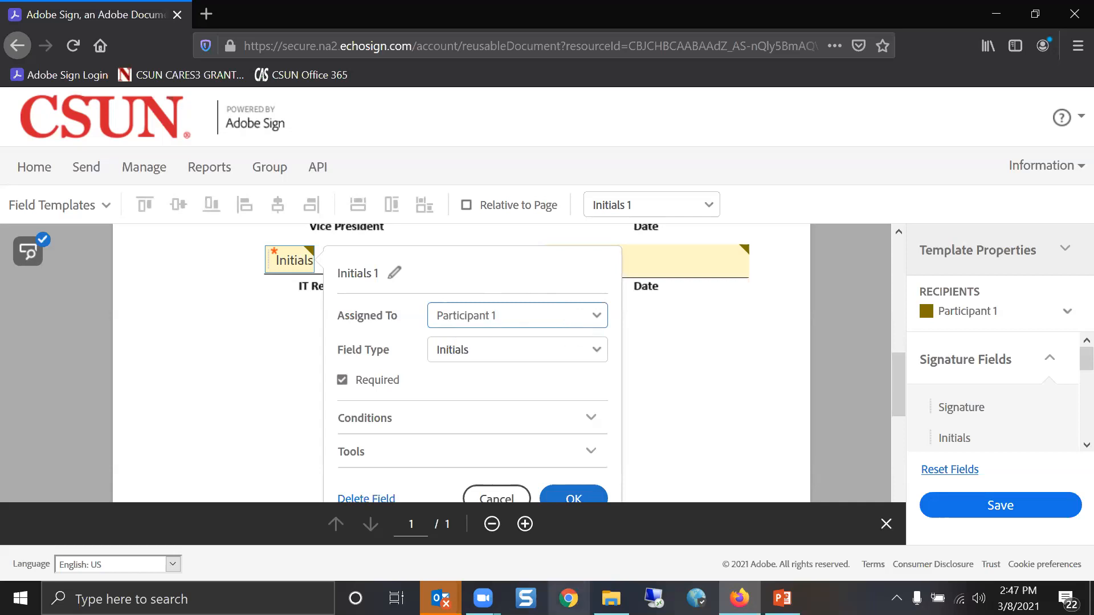
click(572, 499)
scroll(752, 319, up, 3)
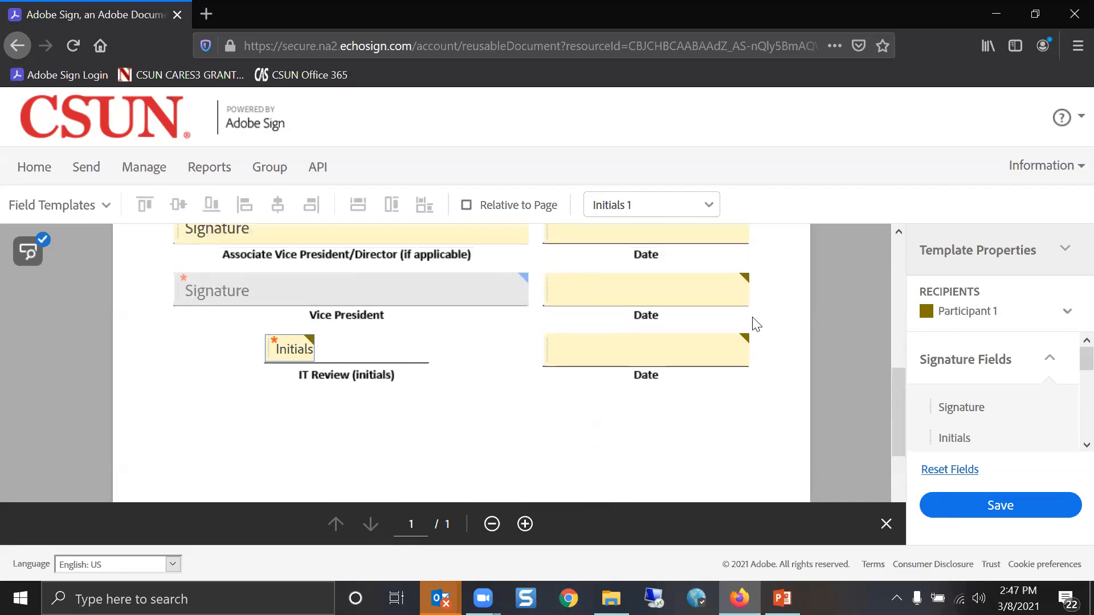
Make the first Approvals date box (Custom Field 2) a Date field
double_click(695, 316)
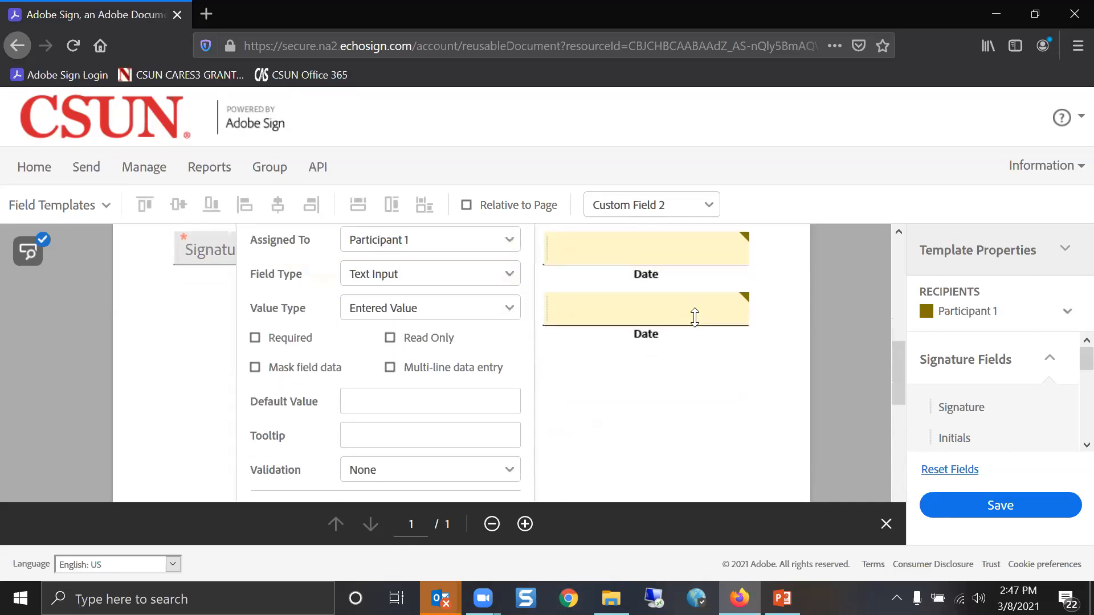
scroll(443, 294, up, 2)
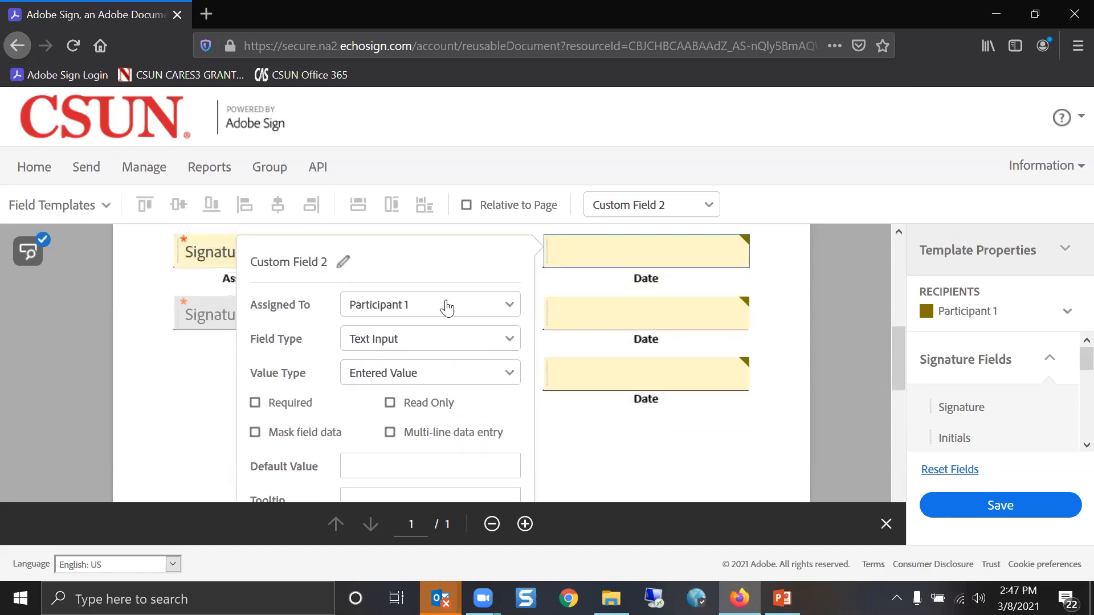
click(443, 346)
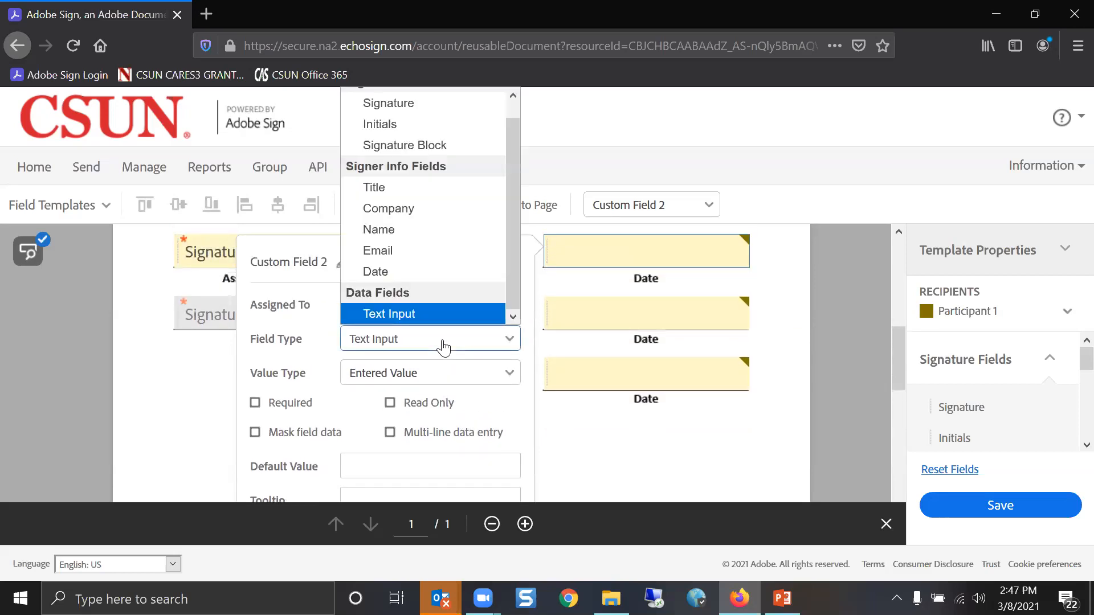
click(428, 271)
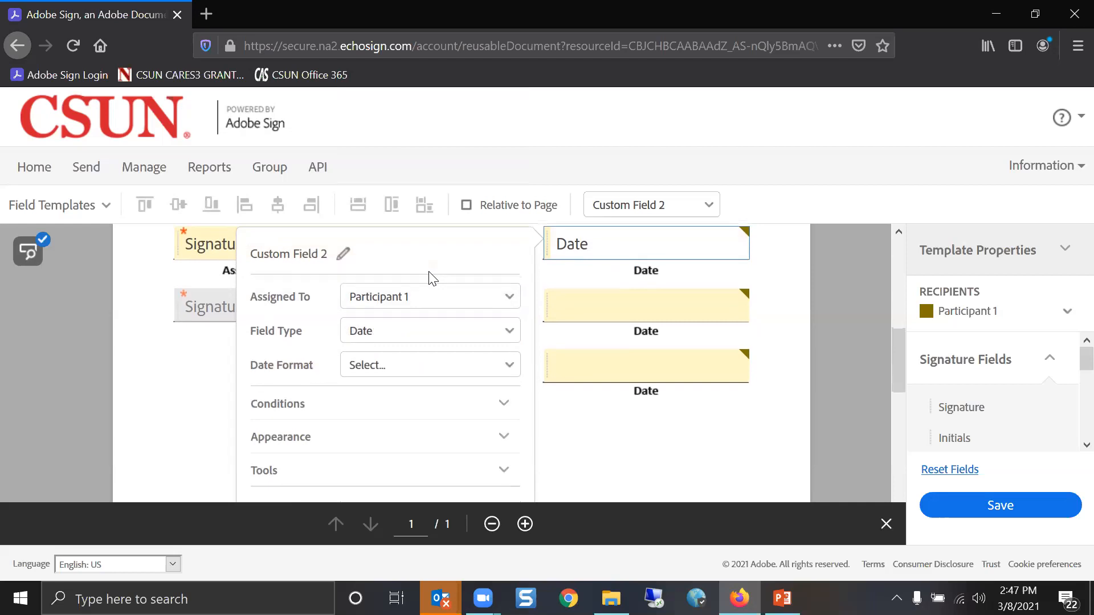
Make the second date box (Custom Field 4) a Date field for Participant 2
double_click(591, 302)
scroll(427, 286, down, 1)
scroll(429, 302, up, 3)
click(430, 304)
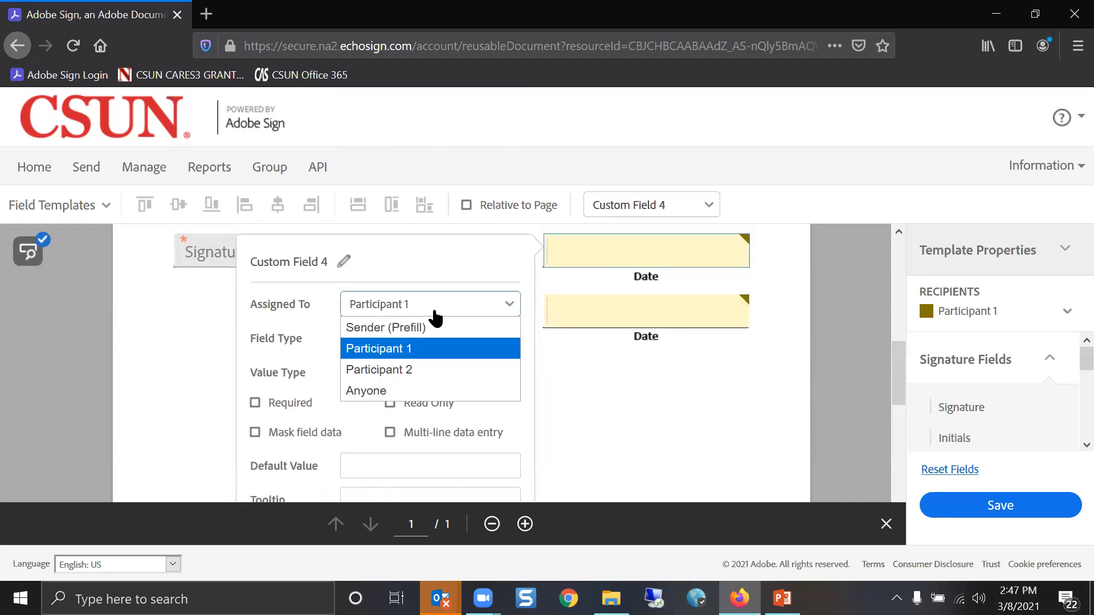
click(421, 370)
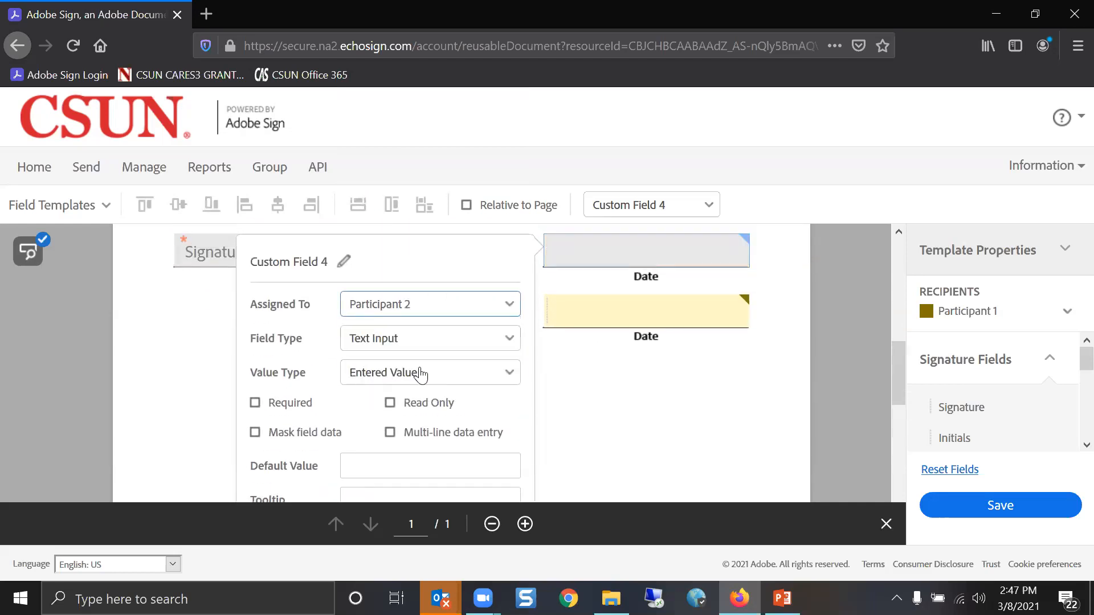
click(440, 345)
click(443, 272)
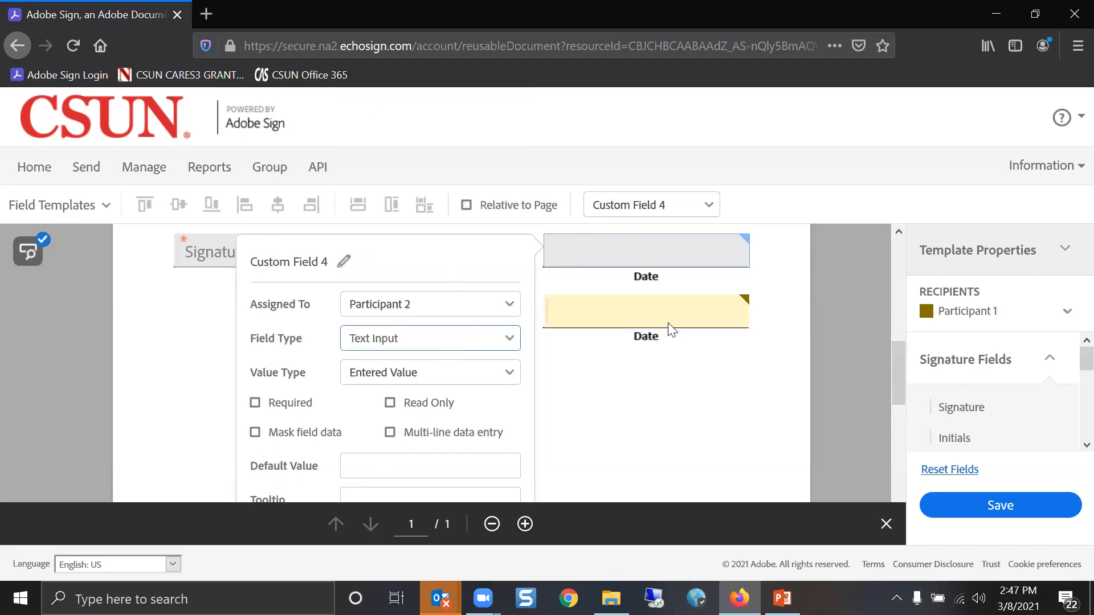
Assign the third date box (Custom Field 6) to Anyone as Text Input and confirm
double_click(703, 307)
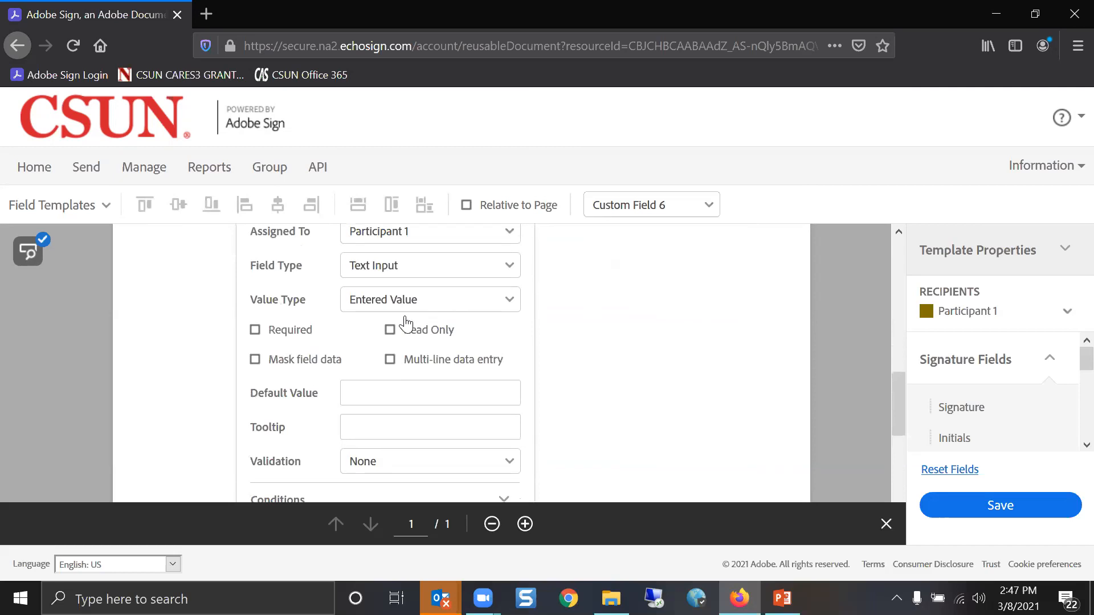
scroll(439, 298, up, 2)
click(439, 298)
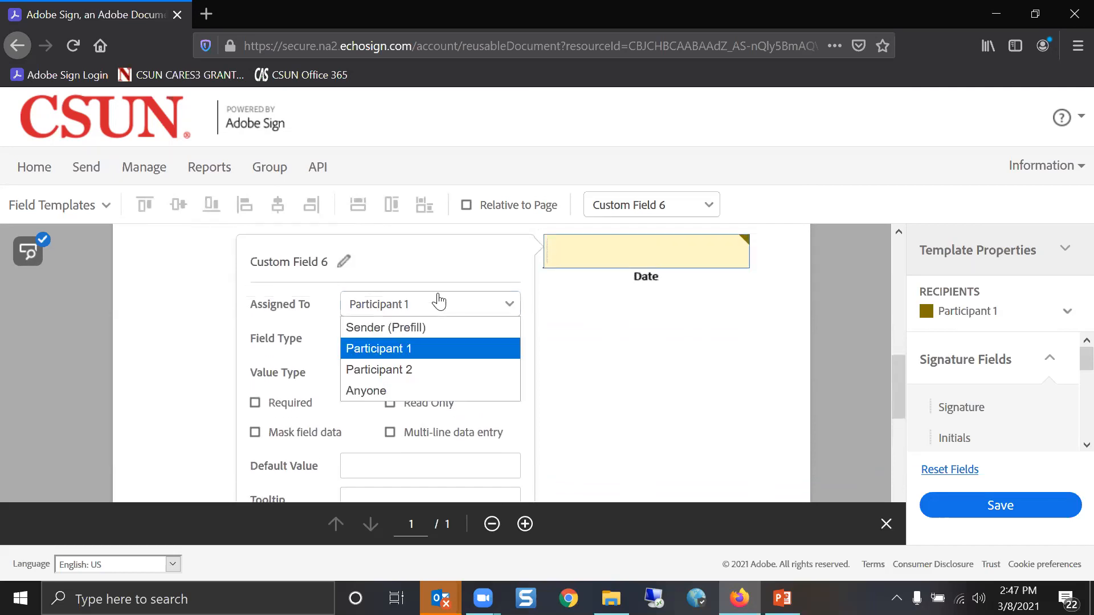
click(414, 390)
click(416, 344)
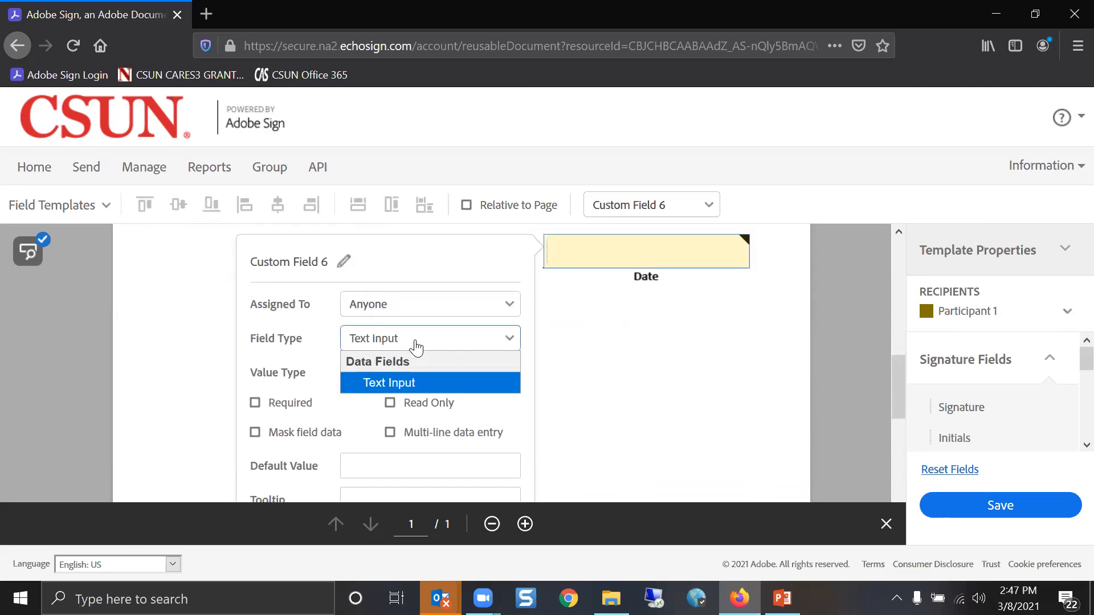
click(416, 345)
scroll(464, 405, down, 5)
click(471, 420)
scroll(675, 404, up, 10)
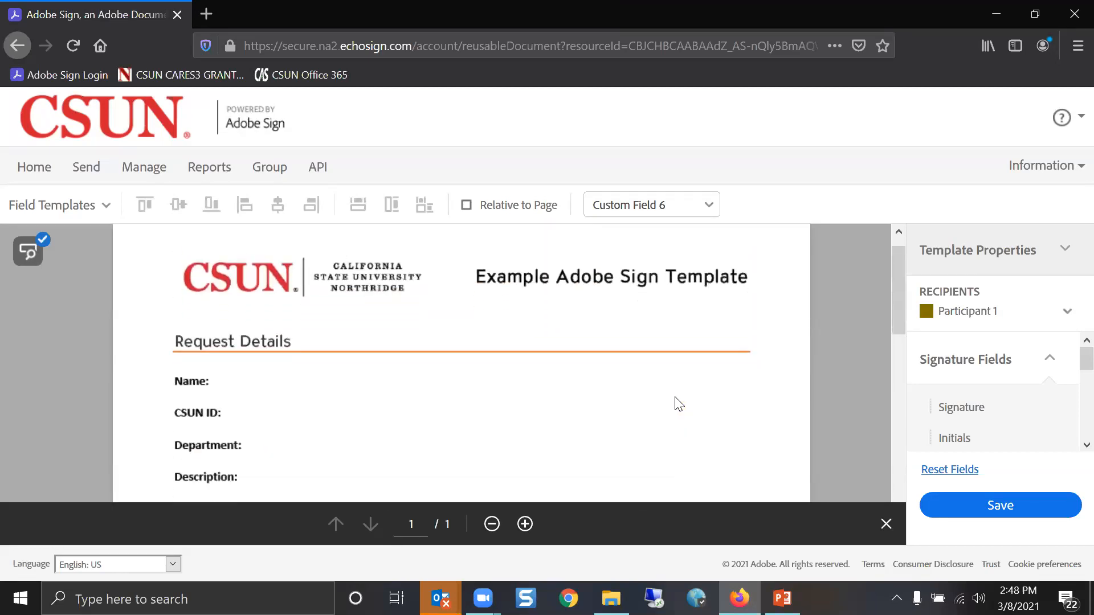
Place a text input field beside Name: and widen it across the line
scroll(678, 403, down, 1)
click(1050, 359)
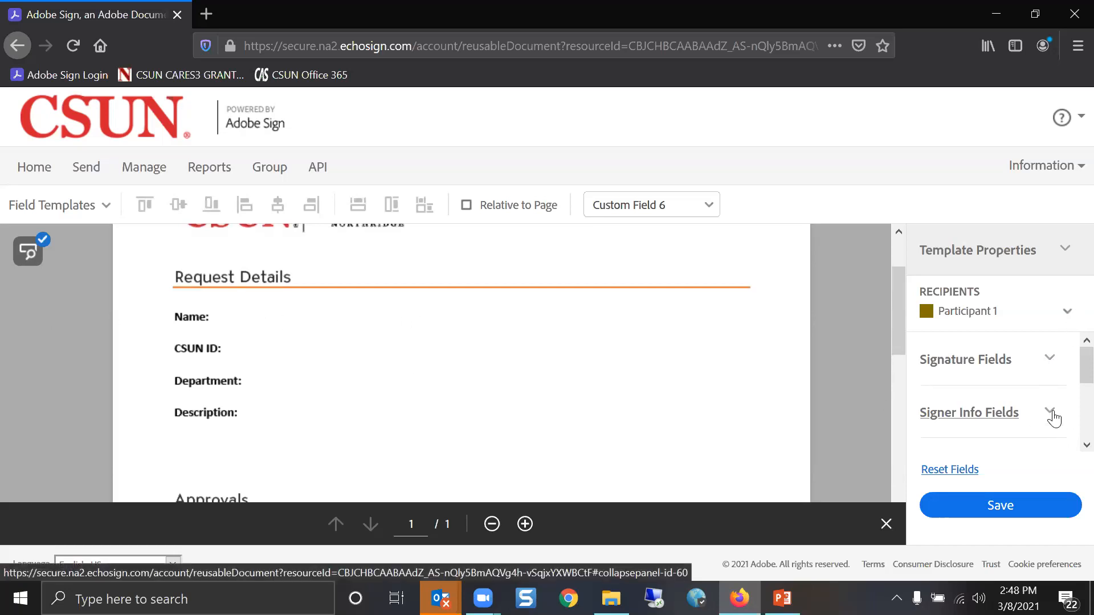
scroll(1053, 419, down, 2)
click(1050, 383)
drag(987, 425, 224, 316)
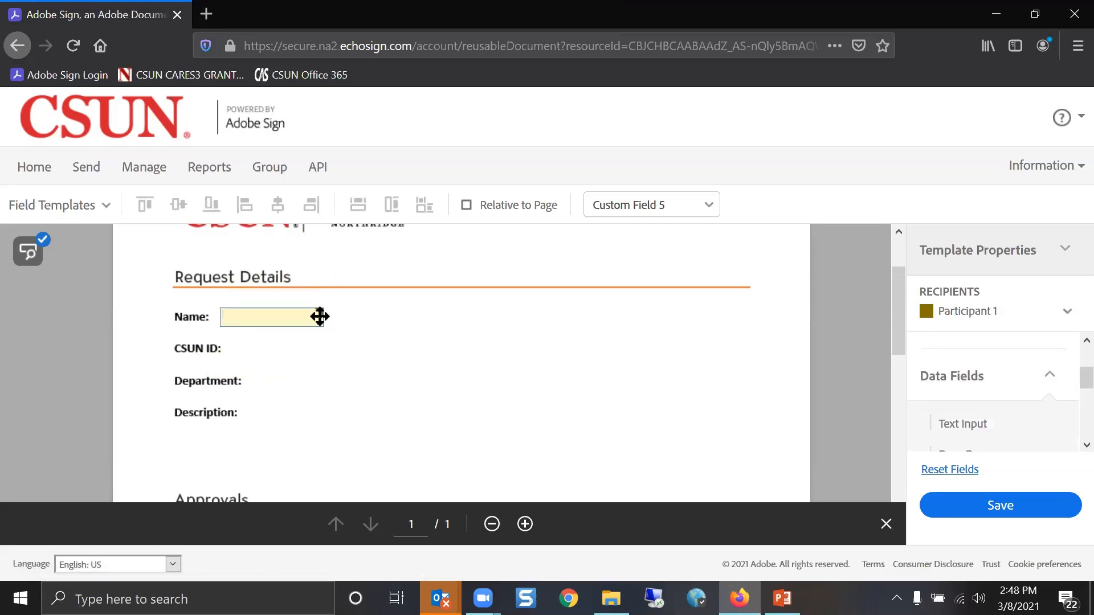
drag(322, 325, 721, 321)
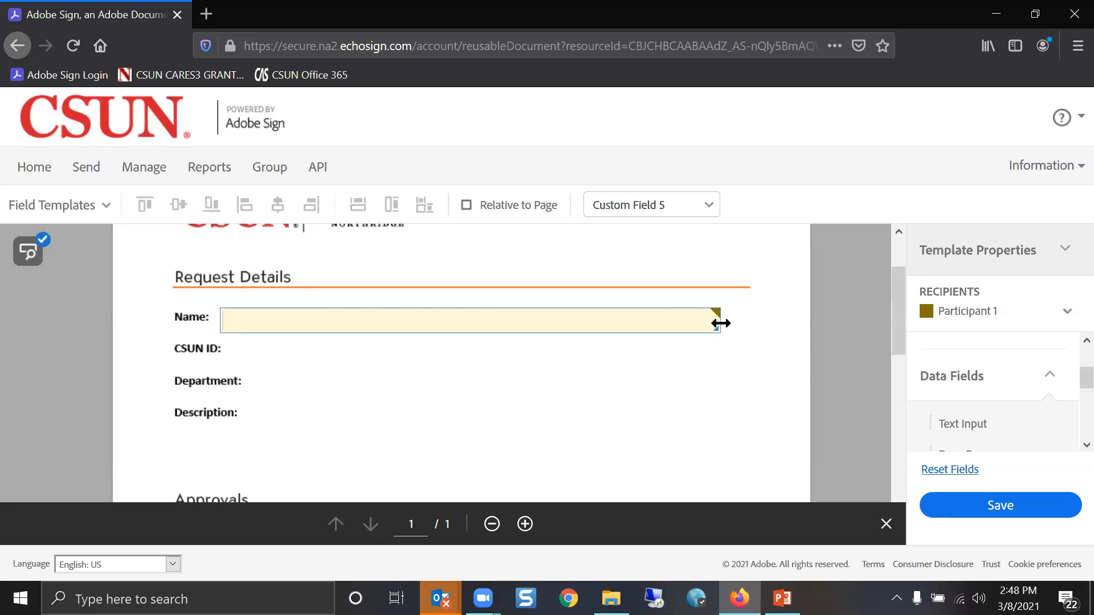
Rename the new text field to "Name"
double_click(256, 314)
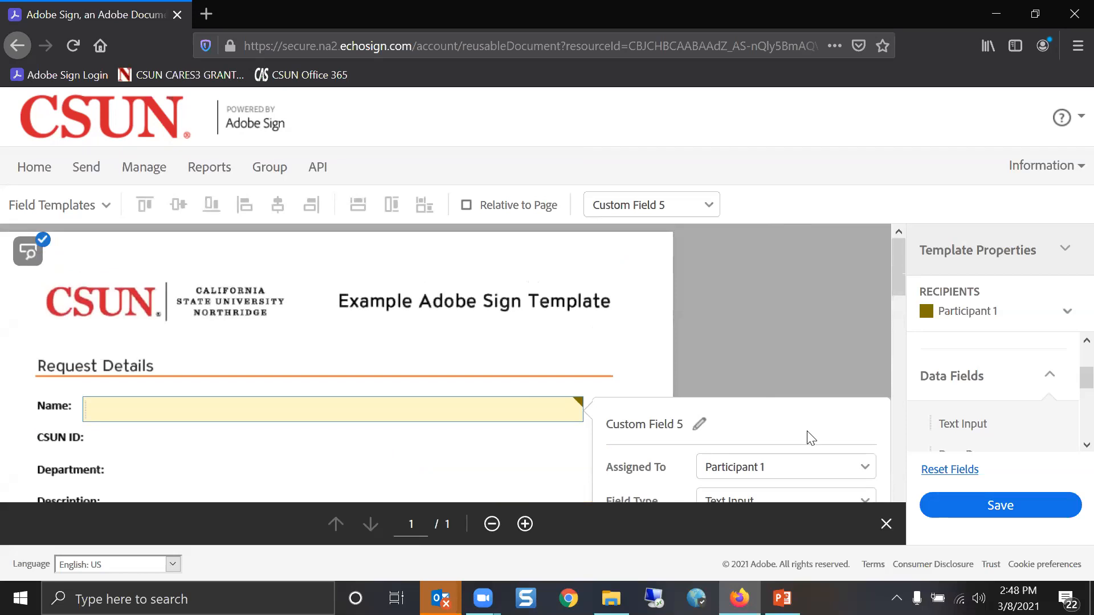
click(700, 424)
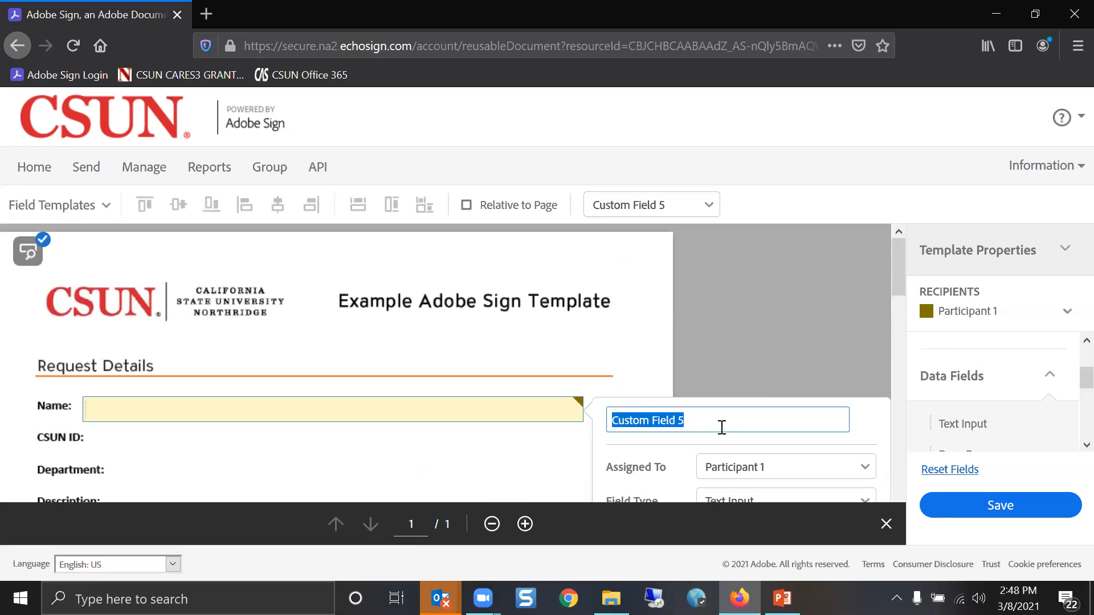
text(Na)
scroll(721, 427, down, 2)
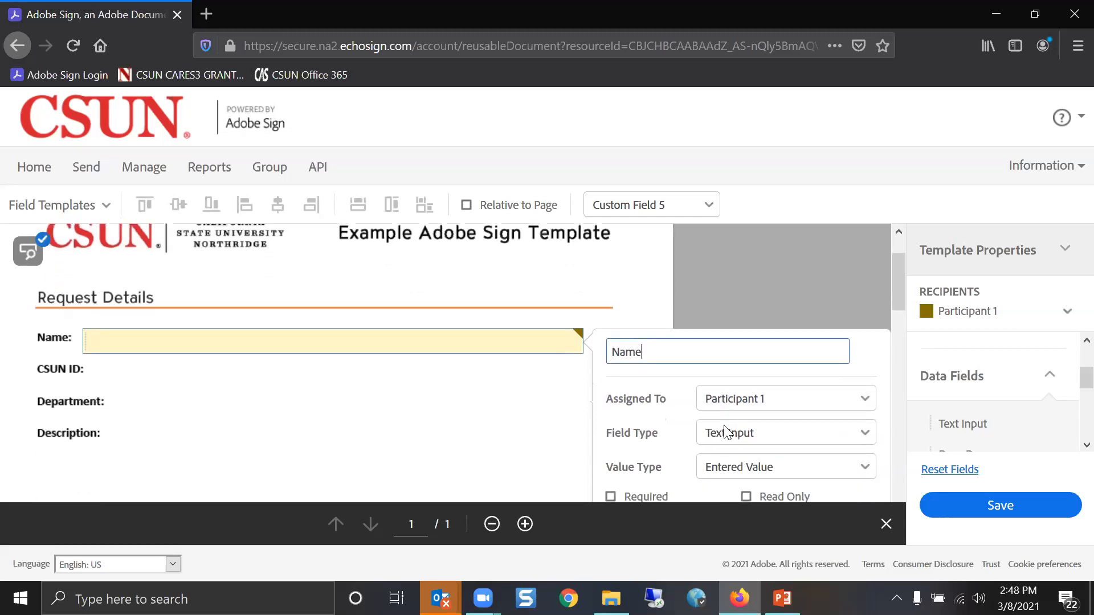
key(Return)
Assign the Name field to Sender (Prefill), mark it required, and confirm
click(763, 381)
click(759, 416)
click(761, 380)
click(764, 406)
scroll(810, 459, down, 2)
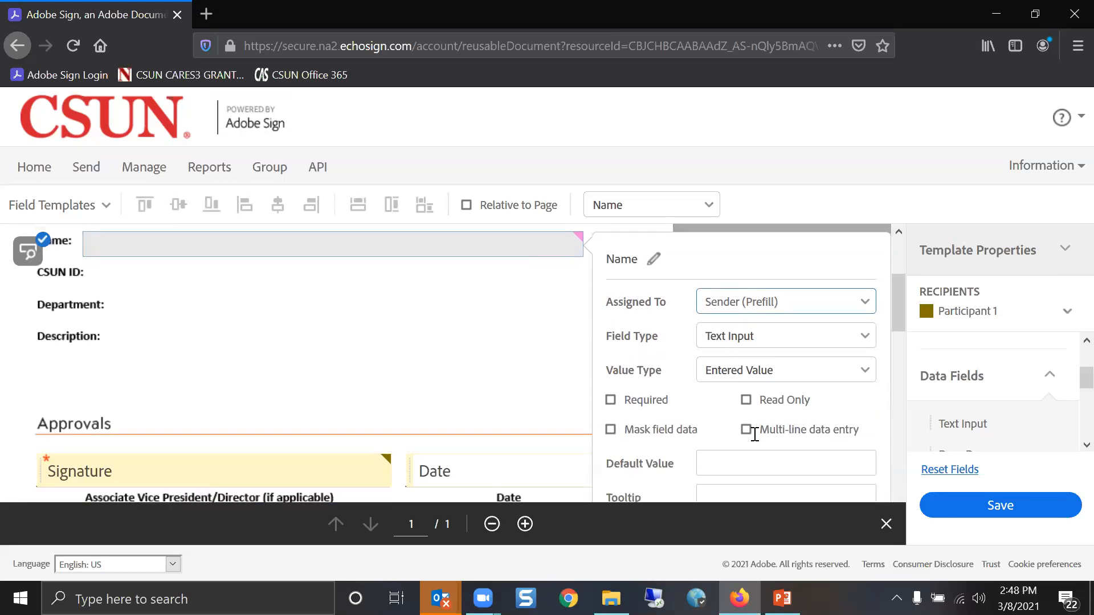
click(642, 386)
scroll(785, 436, down, 3)
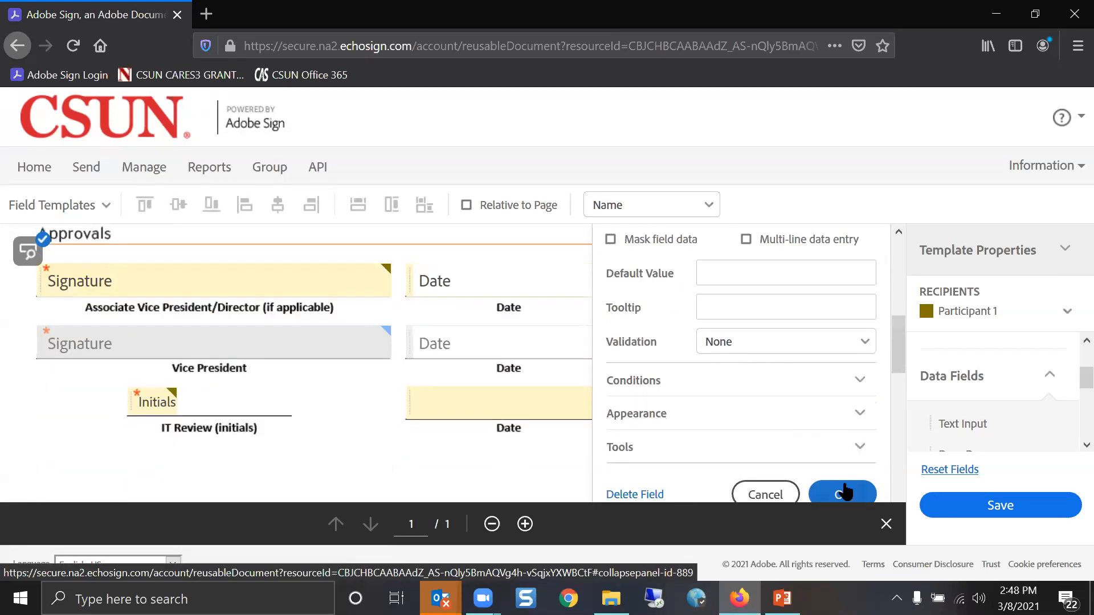
click(842, 496)
Place and widen a text field beside CSUN ID, assign it to Sender (Prefill), and name it CSUNID
drag(1003, 427, 226, 429)
drag(327, 438, 462, 440)
double_click(430, 444)
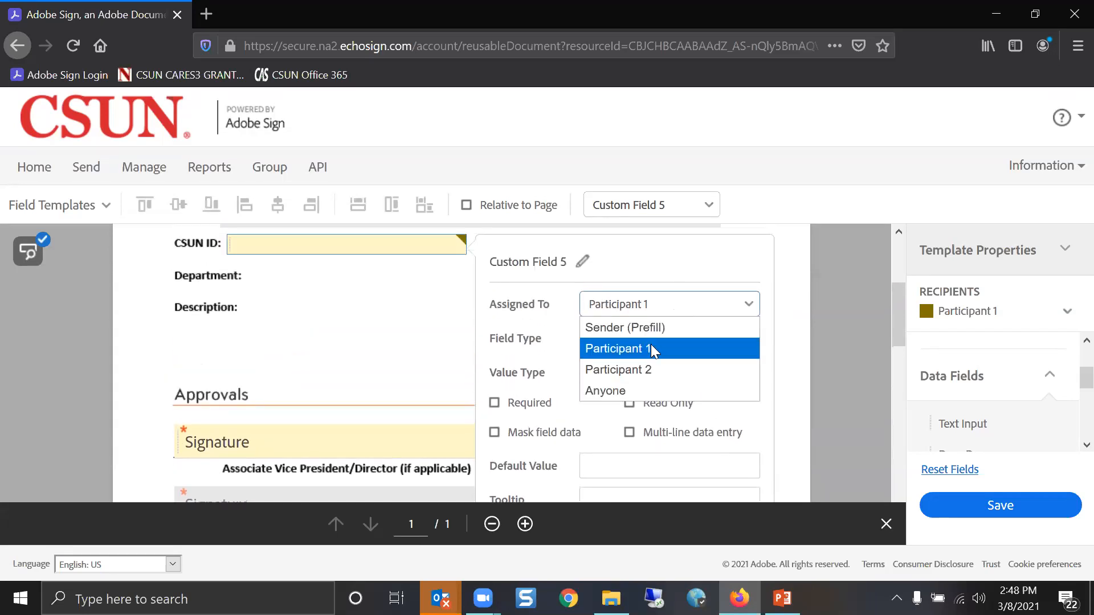
click(632, 328)
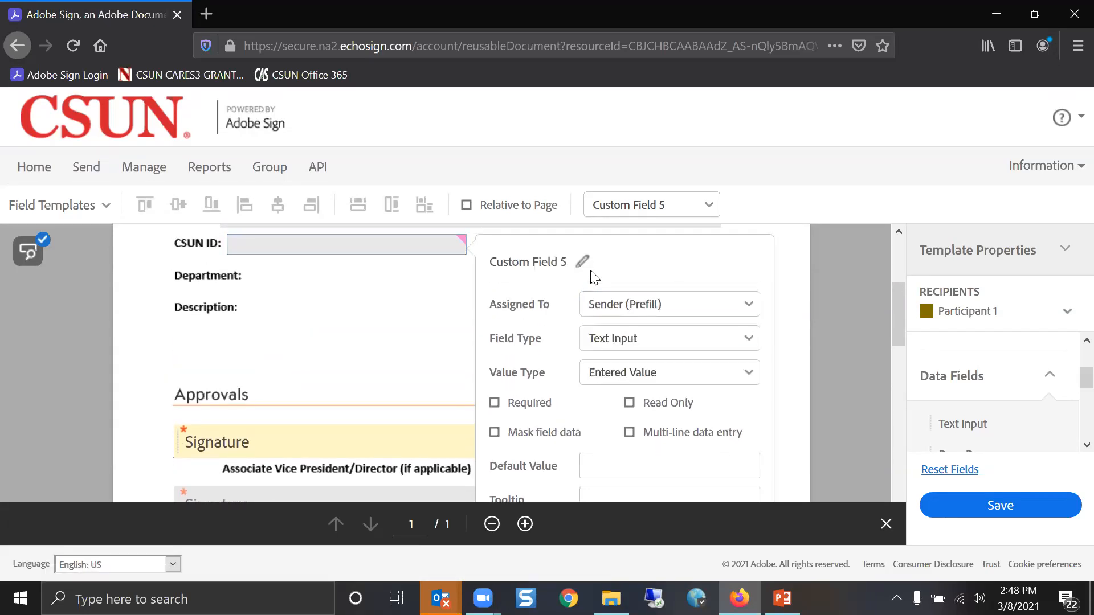
click(583, 262)
text(CSUNID)
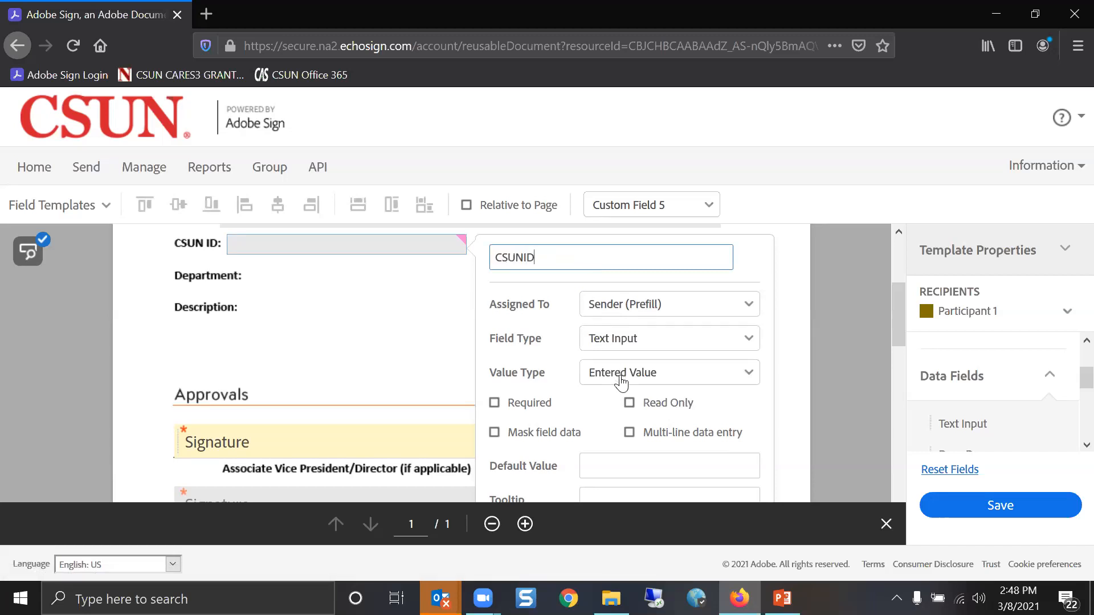
Browse the field's conditions, validation and appearance settings, leaving validation at None for now
scroll(627, 418, down, 3)
scroll(630, 471, down, 3)
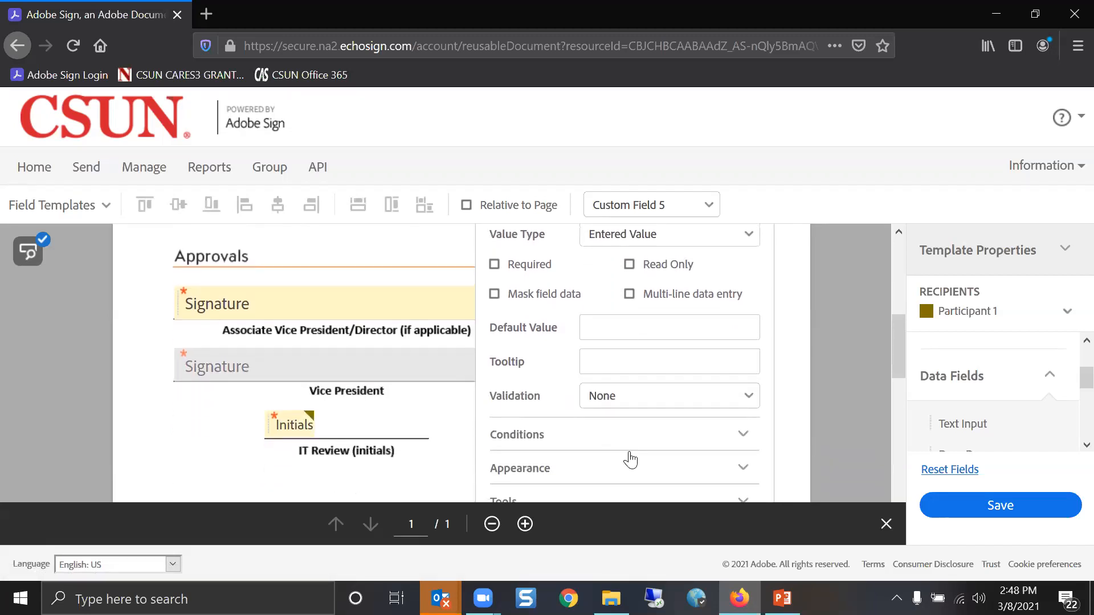
click(620, 397)
scroll(621, 399, down, 2)
click(643, 308)
click(678, 278)
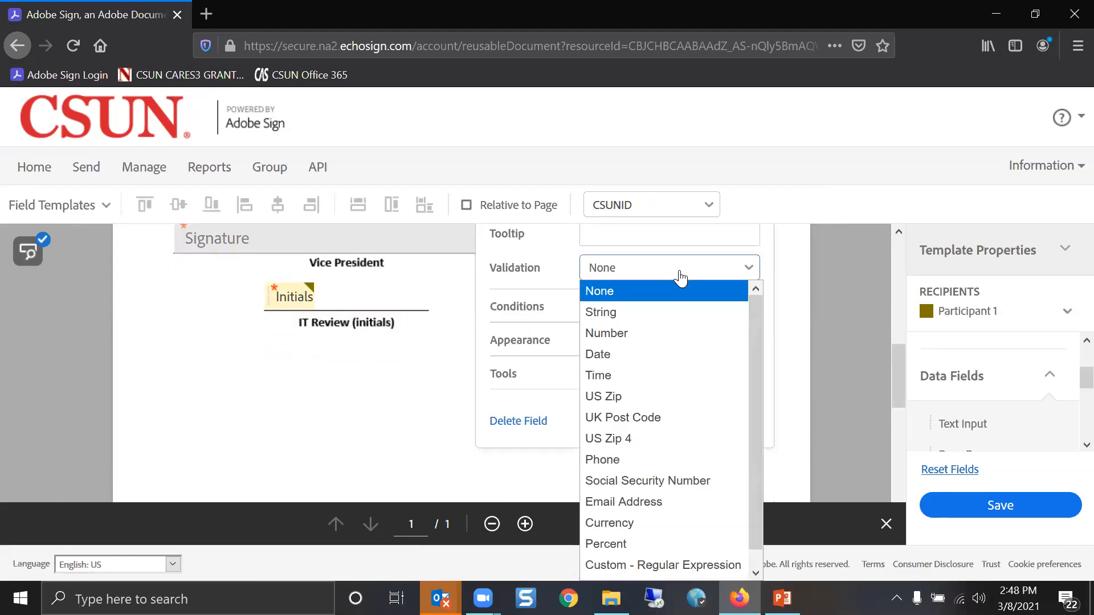
click(681, 278)
click(571, 376)
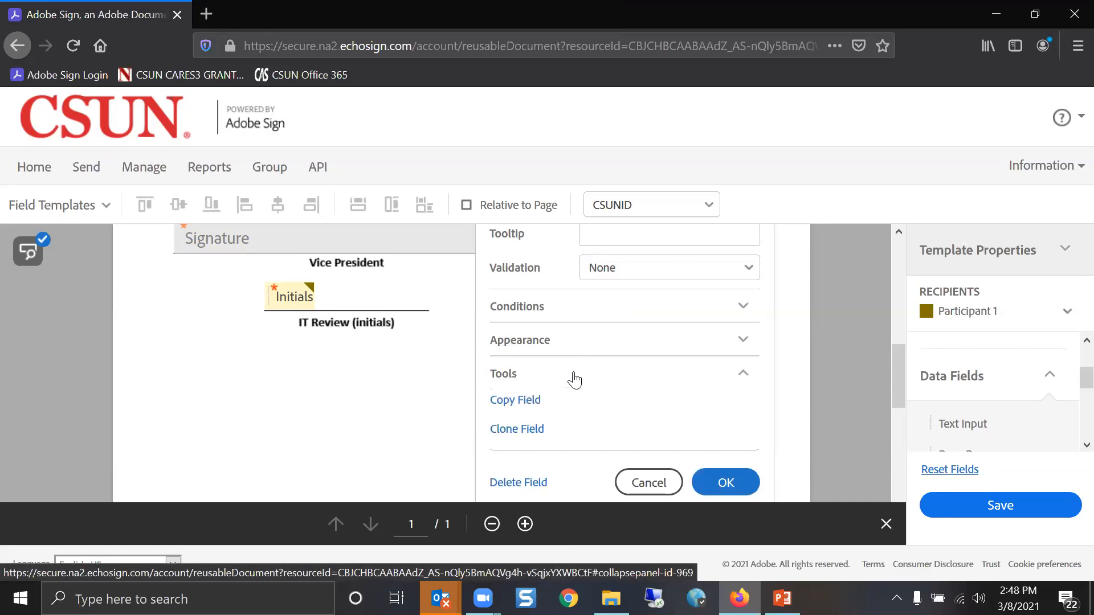
click(554, 342)
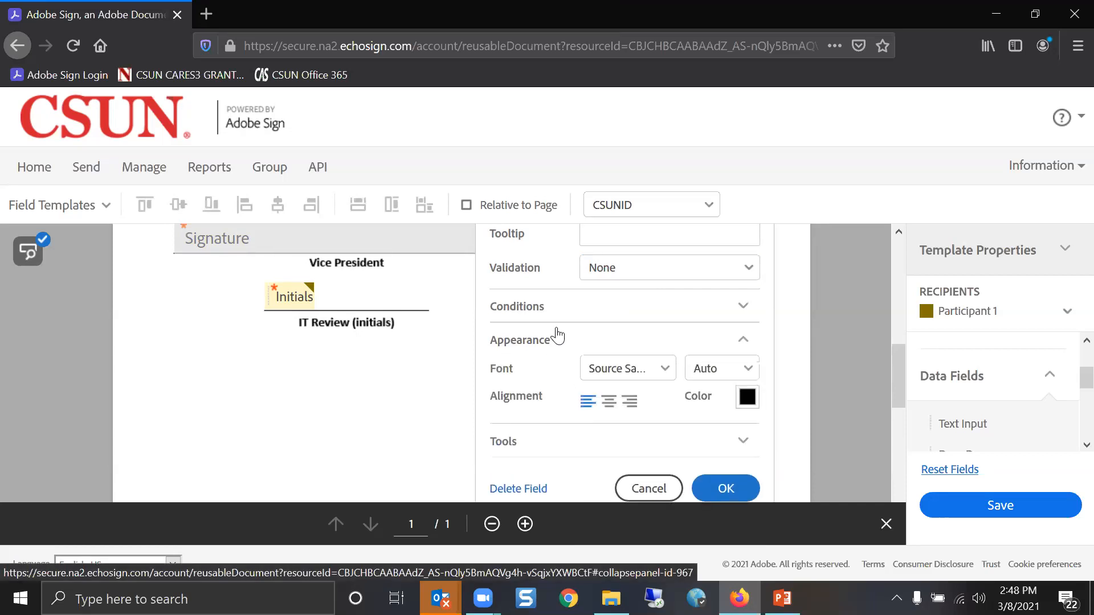
click(556, 339)
scroll(556, 339, up, 3)
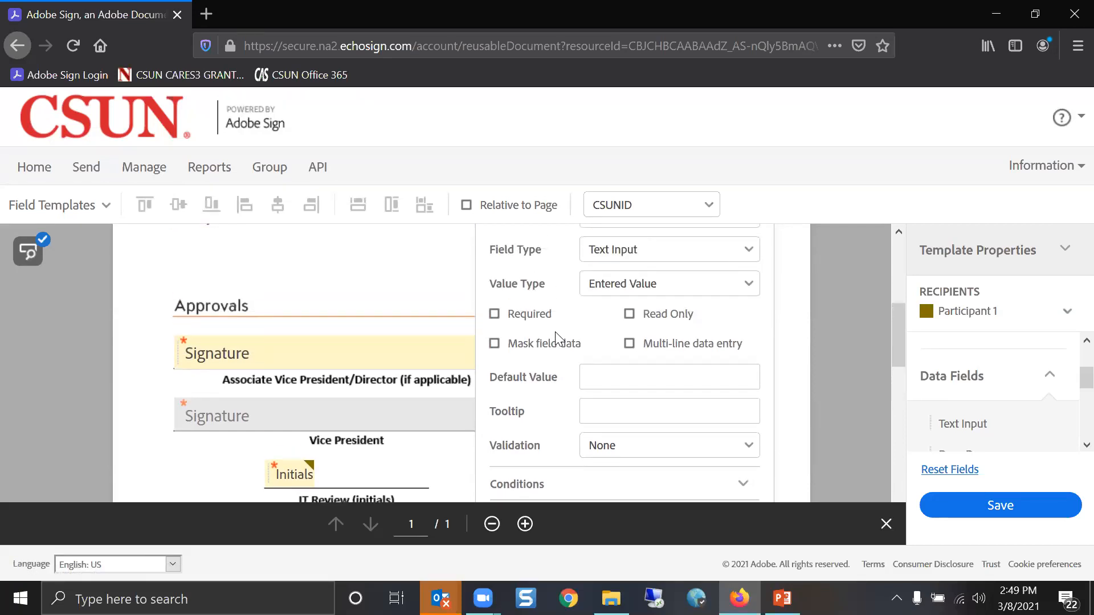
scroll(705, 369, down, 1)
scroll(705, 370, down, 1)
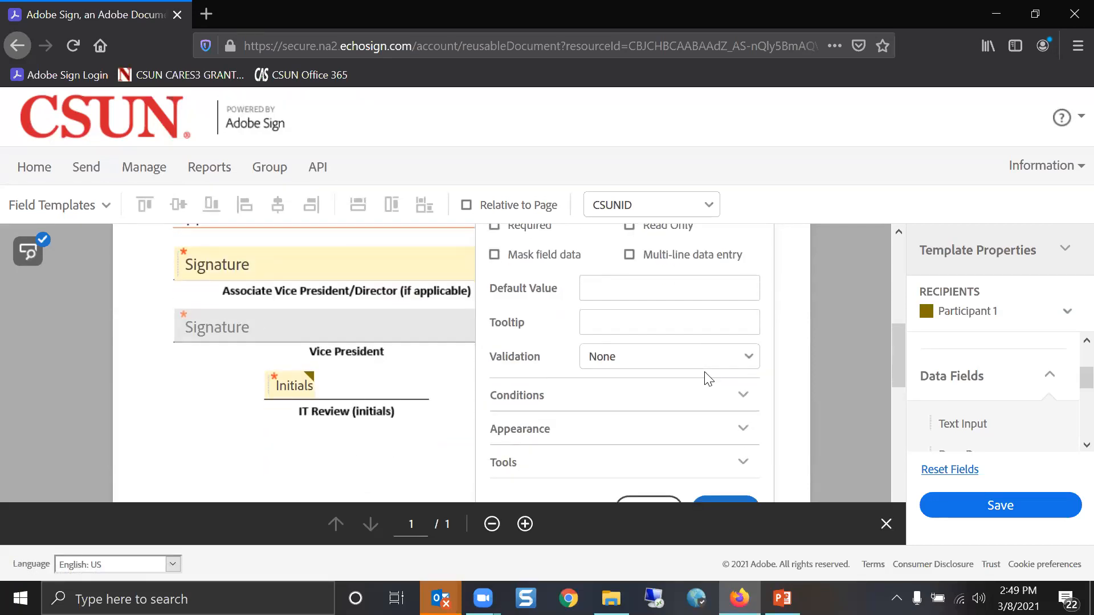
Set CSUNID validation to String, Digits only, maximum length 9, and confirm
click(748, 365)
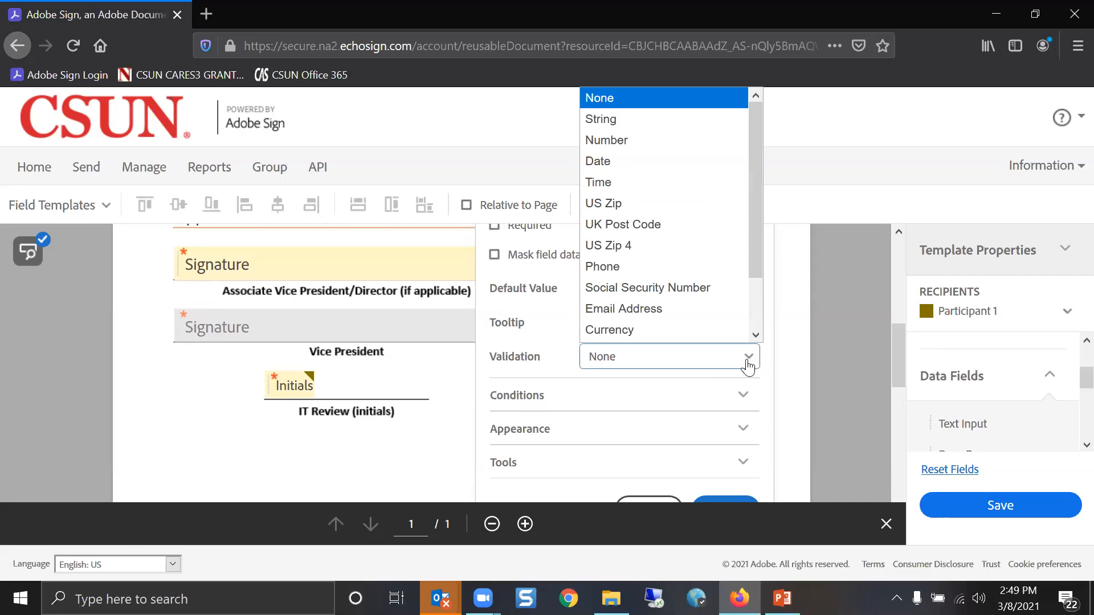
click(654, 119)
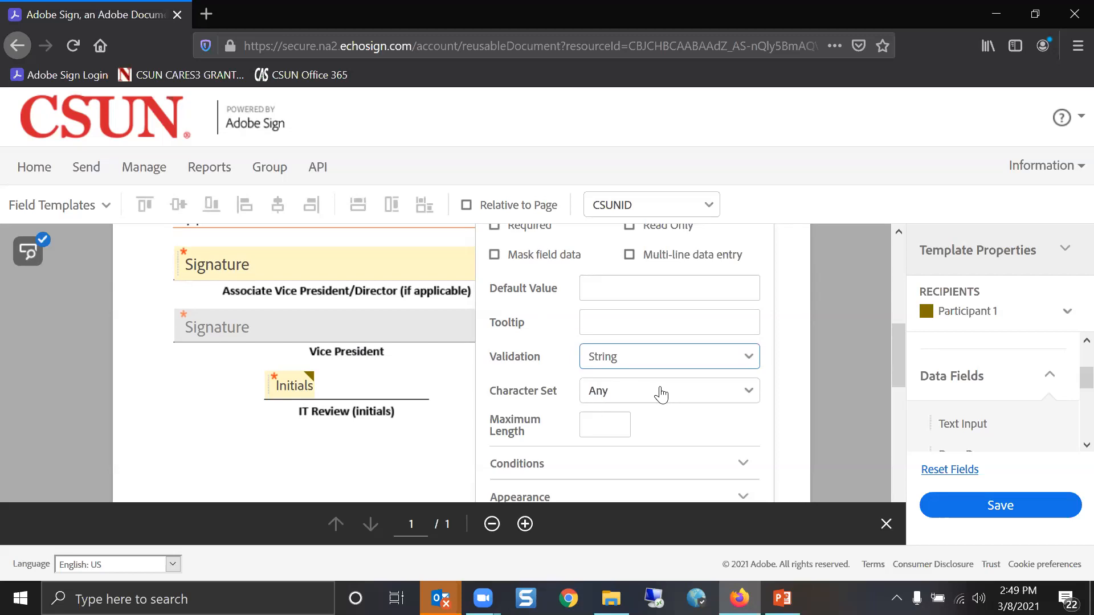
click(620, 424)
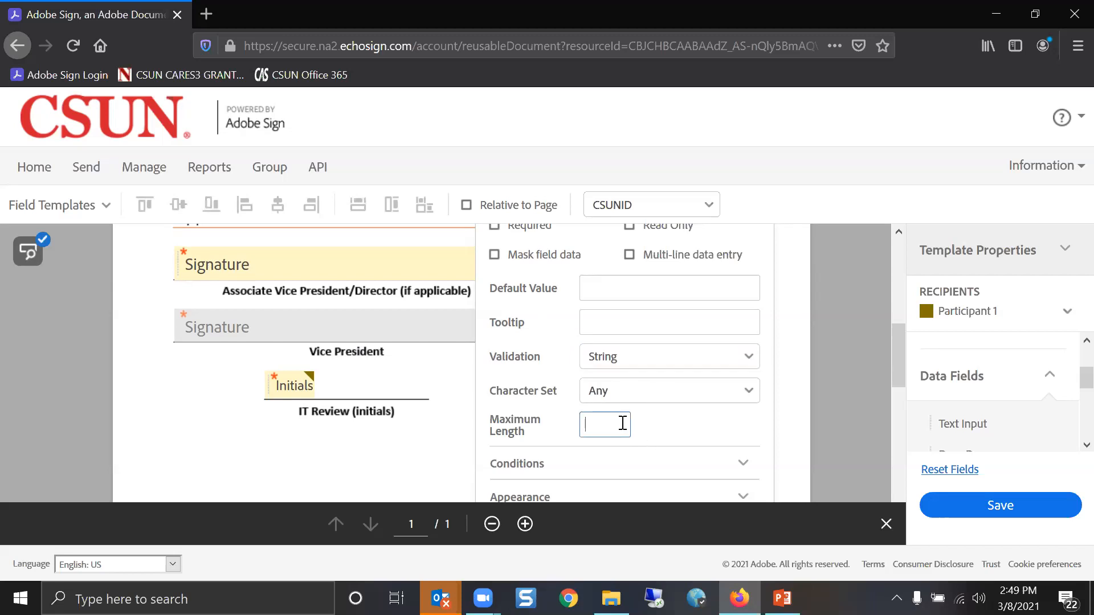
text(9)
click(626, 396)
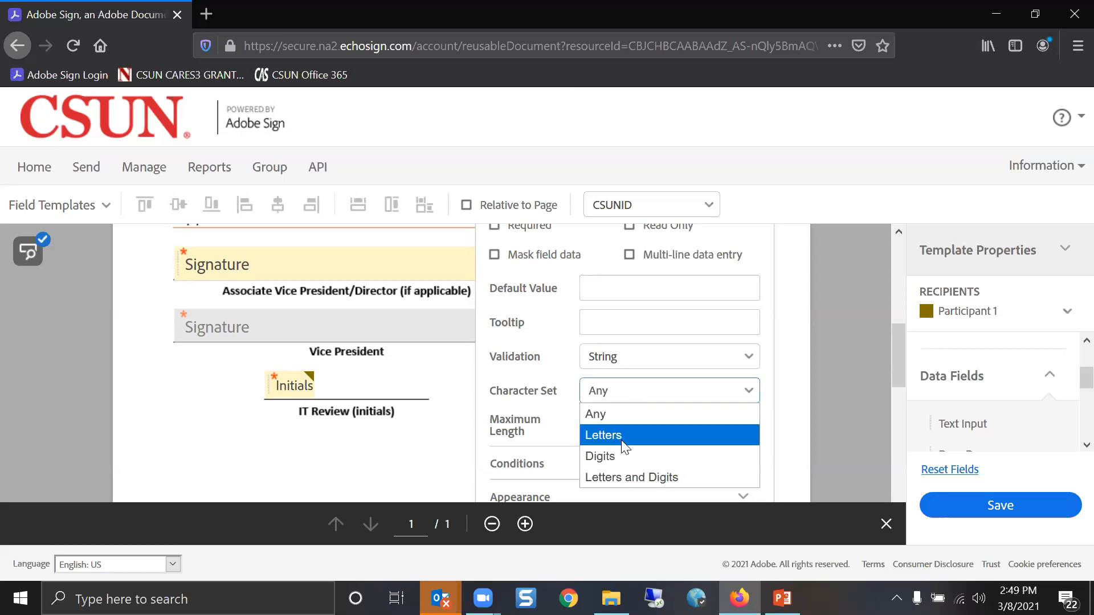
click(634, 460)
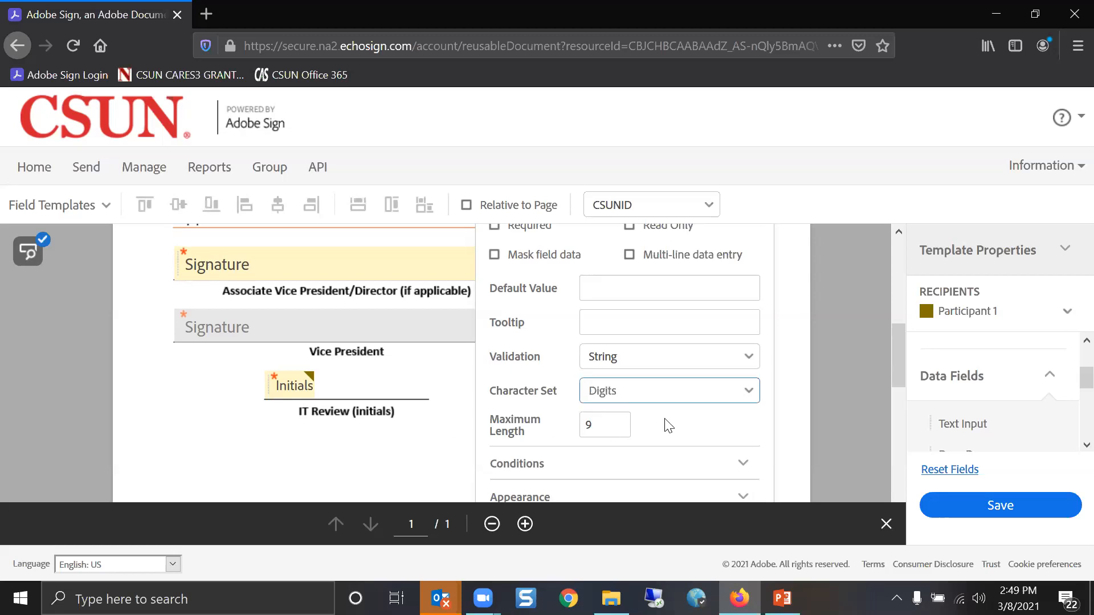
scroll(728, 480, down, 2)
click(735, 402)
scroll(496, 419, up, 5)
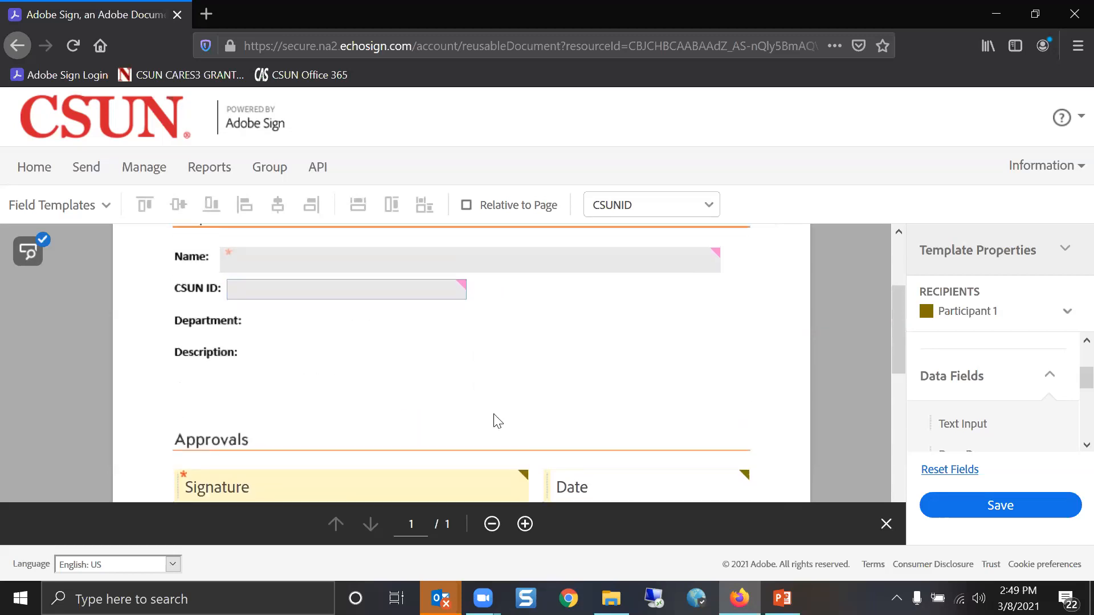
Add a widened text field beside Department named DeptName, prefilled by the sender
drag(989, 422, 265, 344)
drag(362, 349, 684, 365)
click(585, 359)
scroll(690, 279, up, 3)
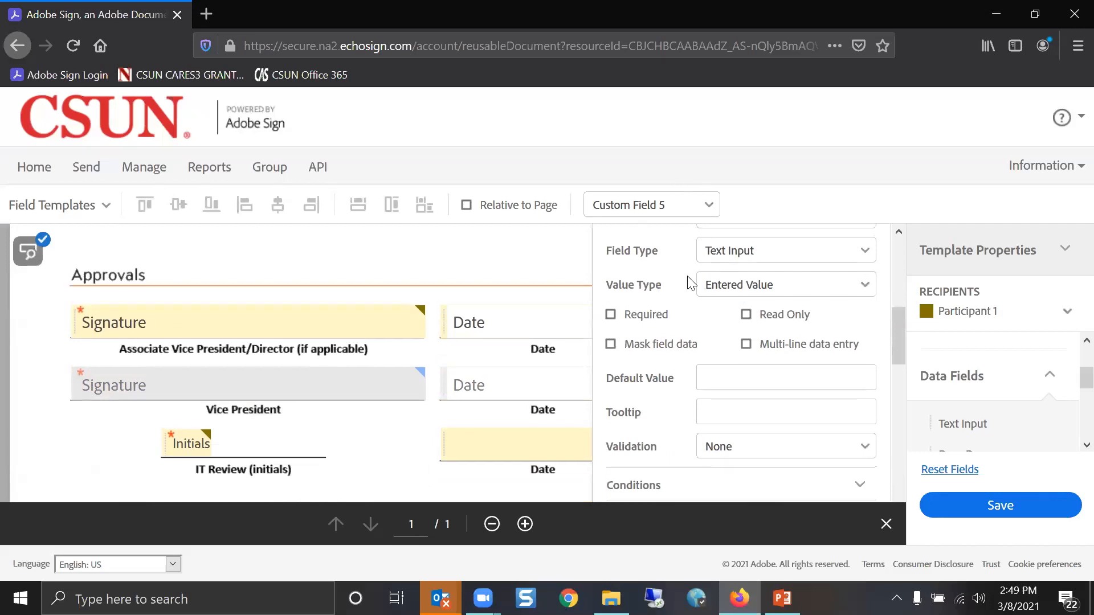
click(700, 263)
text(Dep)
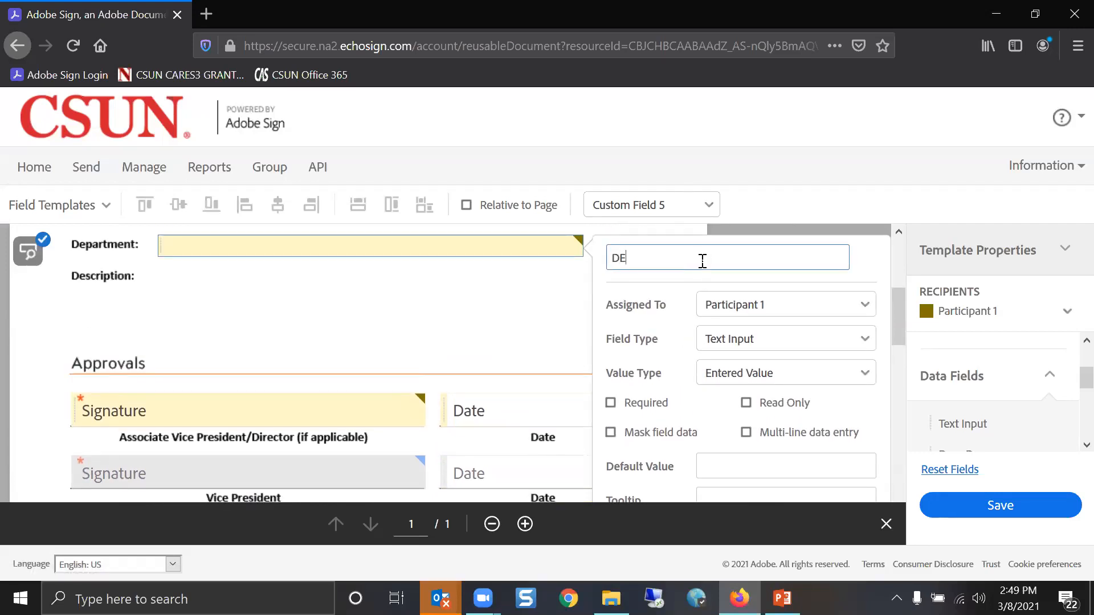
text(tName)
key(Return)
click(722, 304)
click(729, 331)
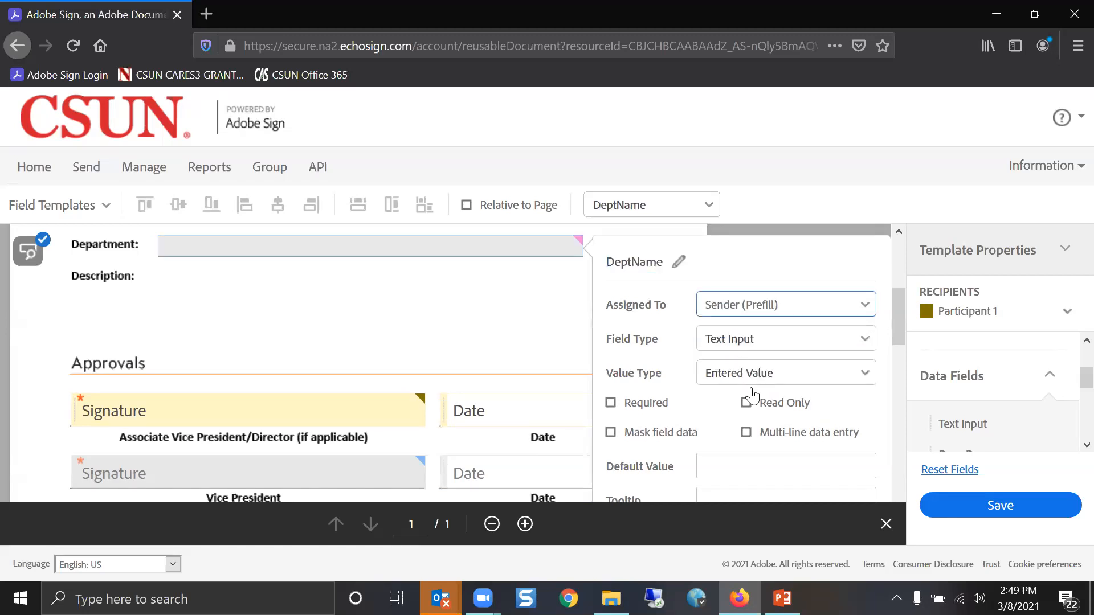
scroll(797, 456, down, 1)
scroll(843, 467, down, 5)
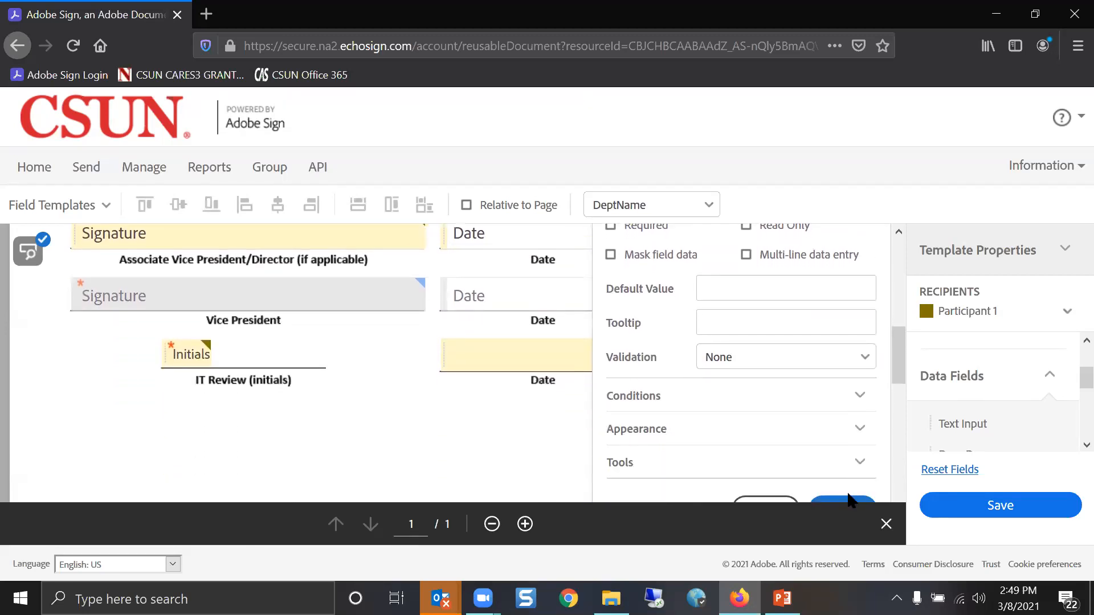
click(846, 505)
Add a large multi-line Descr field beside Description, prefilled by the sender
drag(961, 423, 256, 256)
drag(357, 273, 689, 330)
double_click(581, 312)
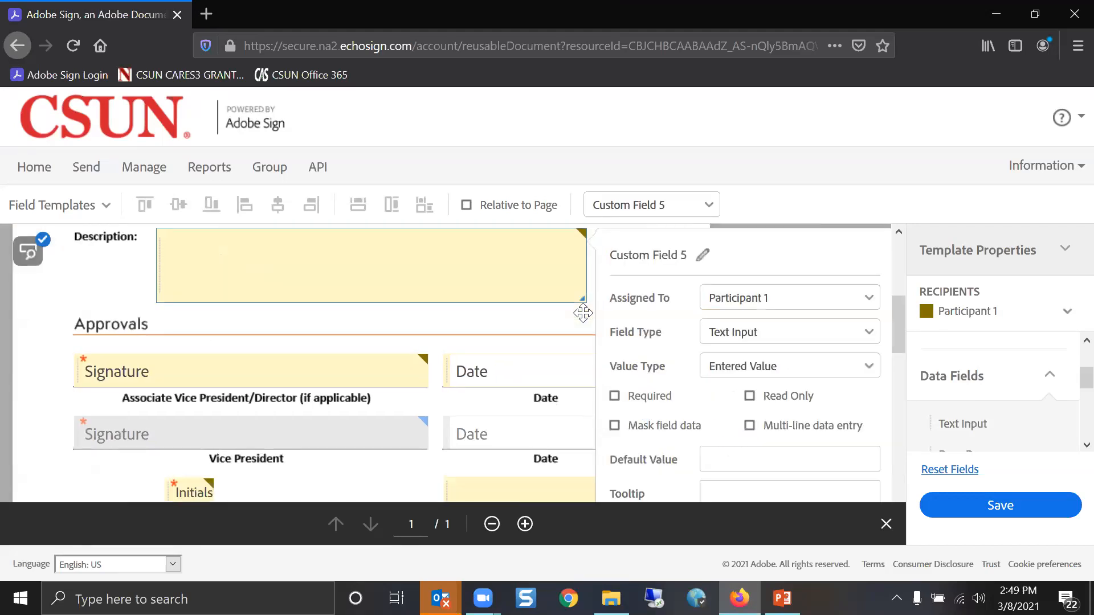
scroll(708, 360, up, 2)
click(696, 261)
text(Descr)
click(729, 308)
click(722, 327)
scroll(699, 391, down, 2)
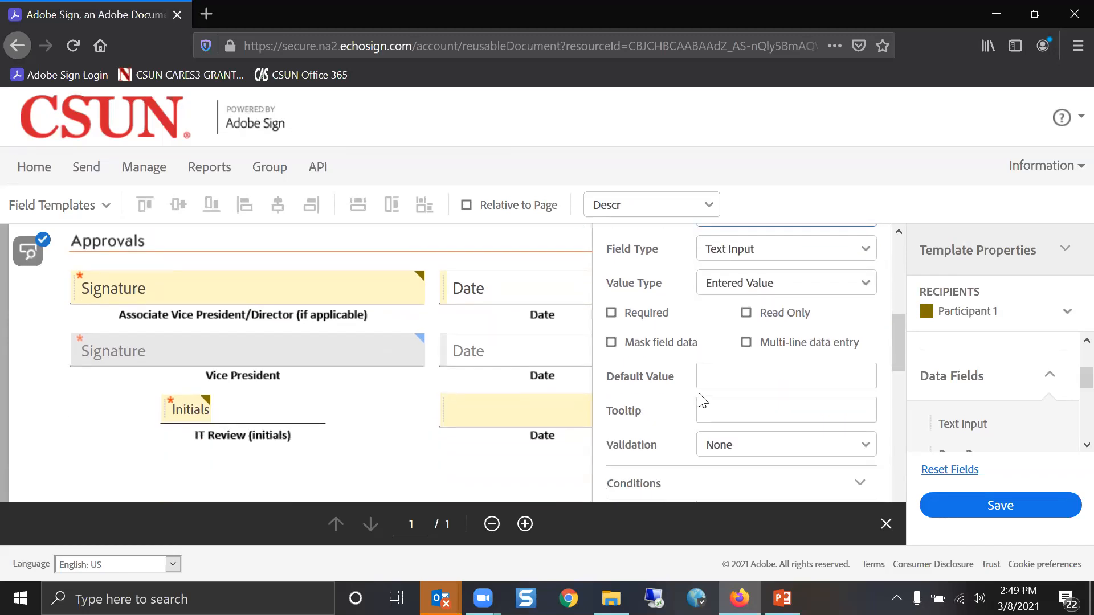
click(769, 343)
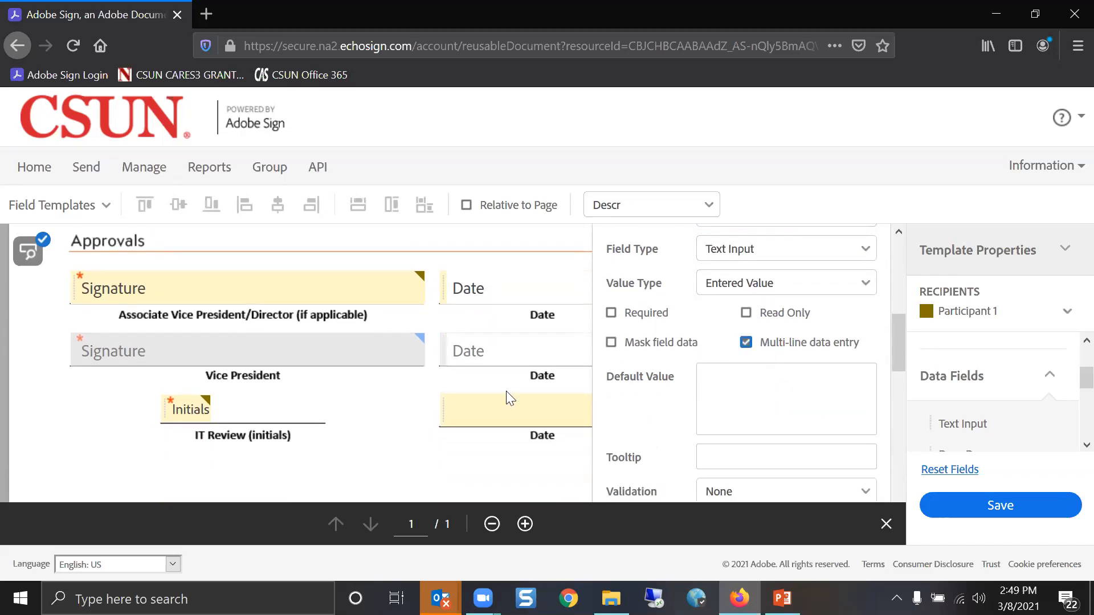
scroll(319, 304, up, 2)
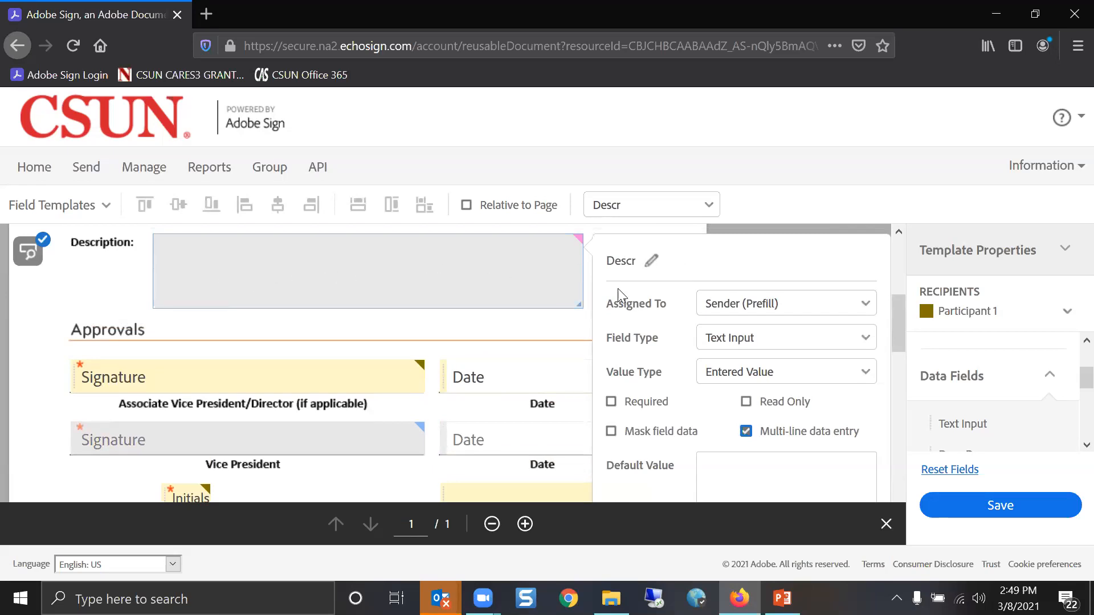
scroll(786, 464, down, 6)
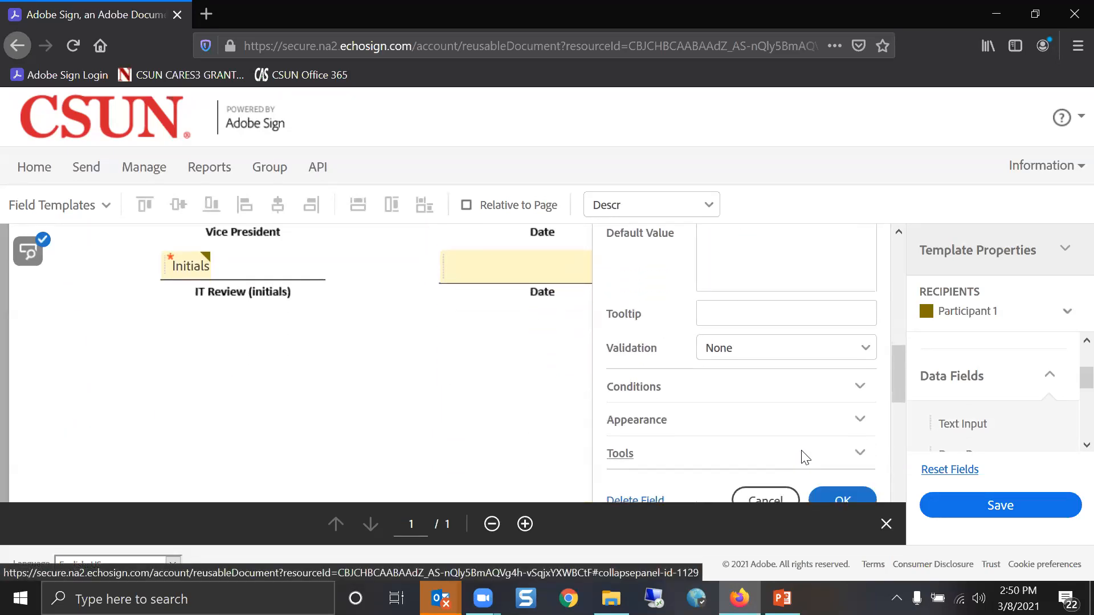
click(846, 467)
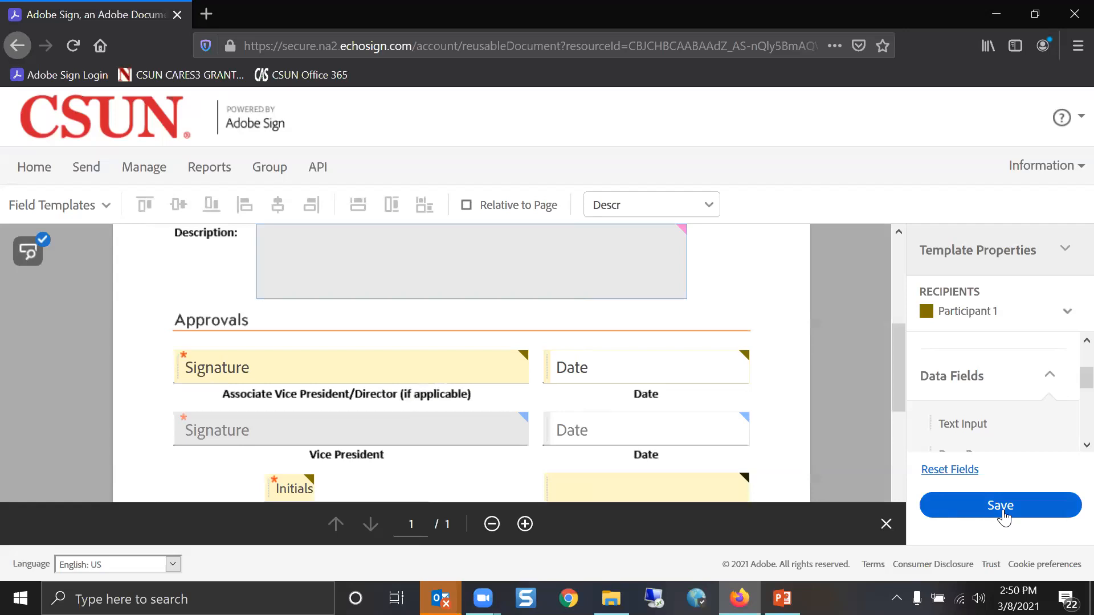
Save the template to the library, then create a new workflow from the group's Workflows list
click(1003, 513)
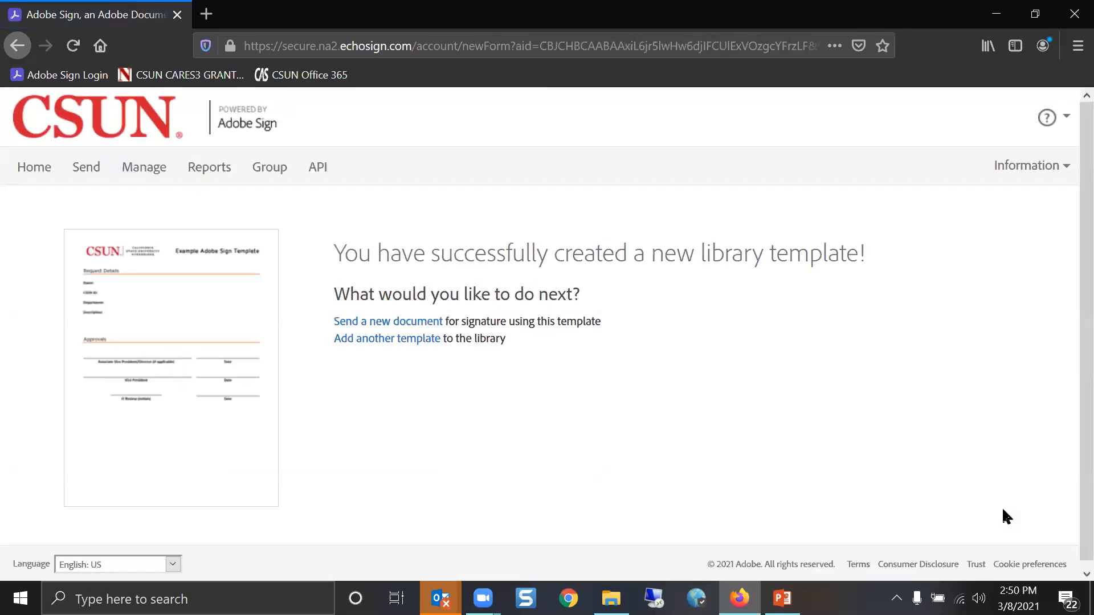
click(277, 169)
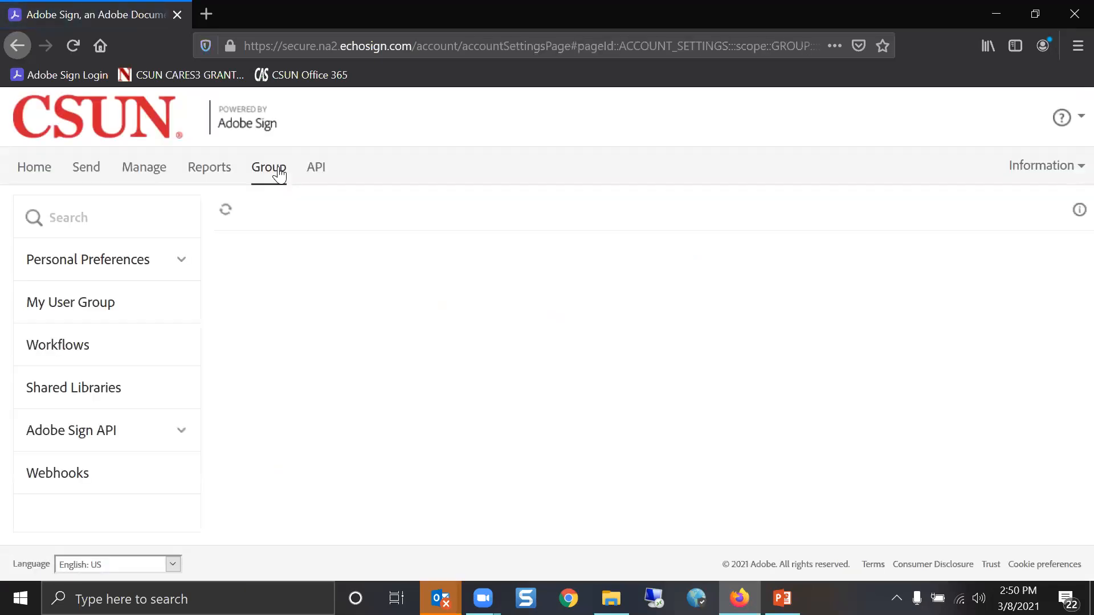
click(51, 354)
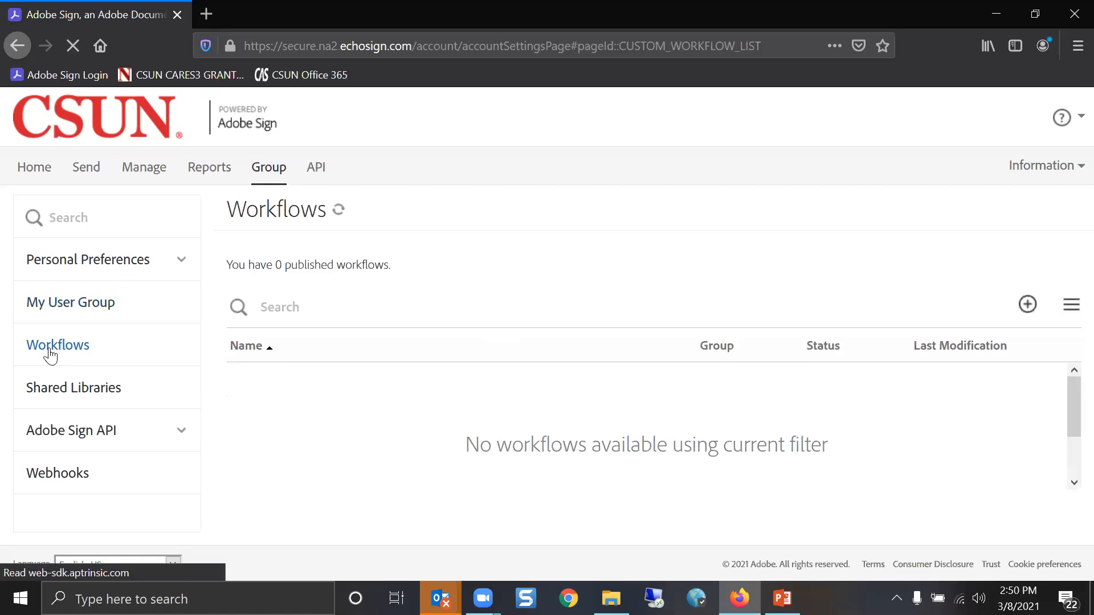
click(1027, 304)
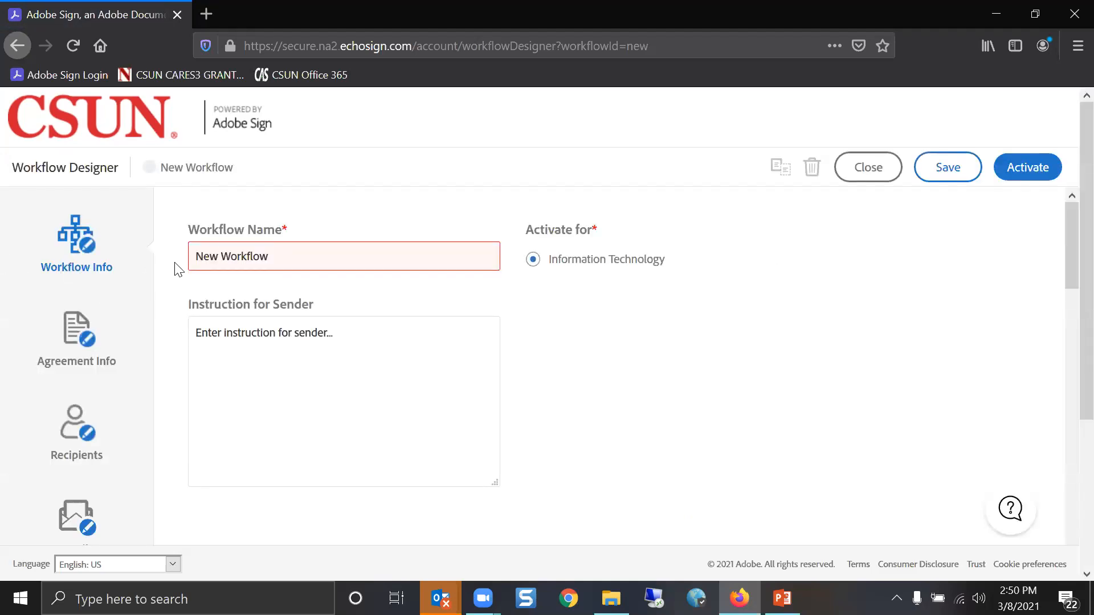
Name the workflow 'Demo Workflow' and set the sender instruction to 'Test'
click(113, 257)
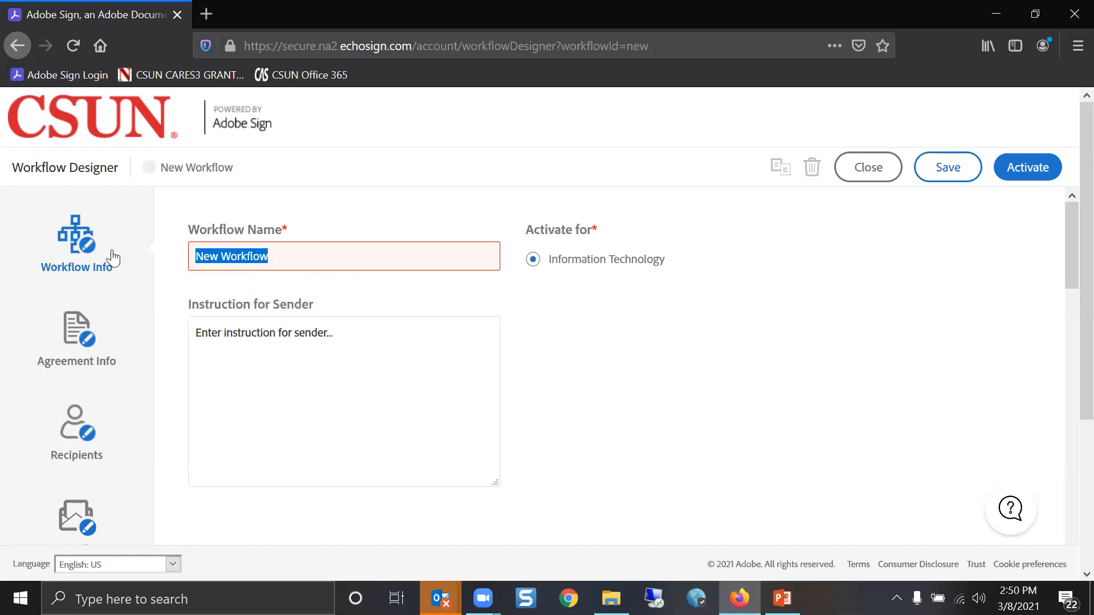
text(Demo Workflow)
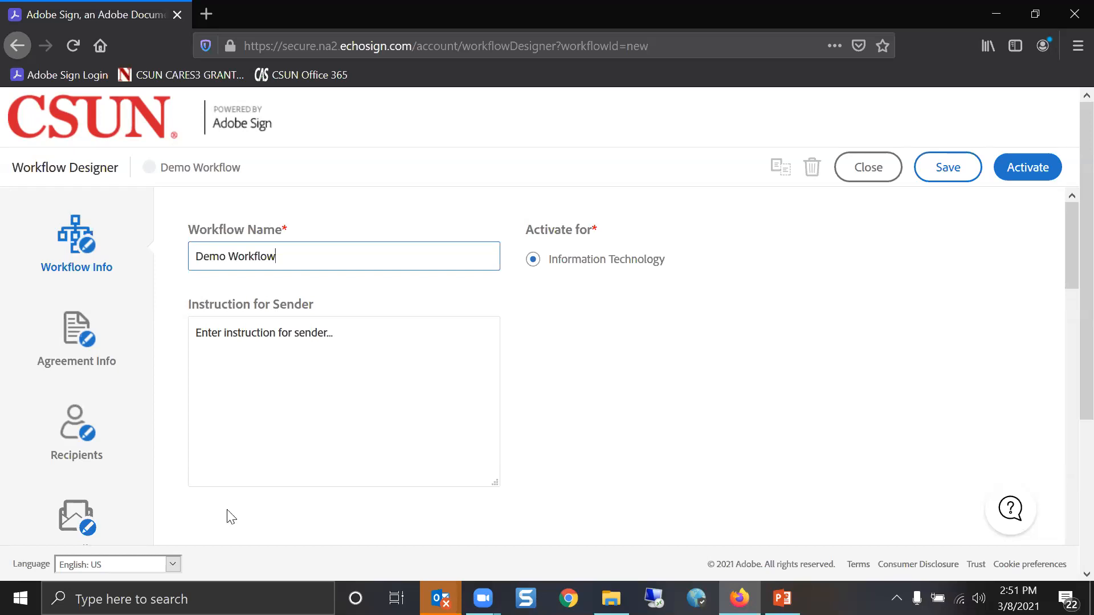
drag(364, 359, 153, 327)
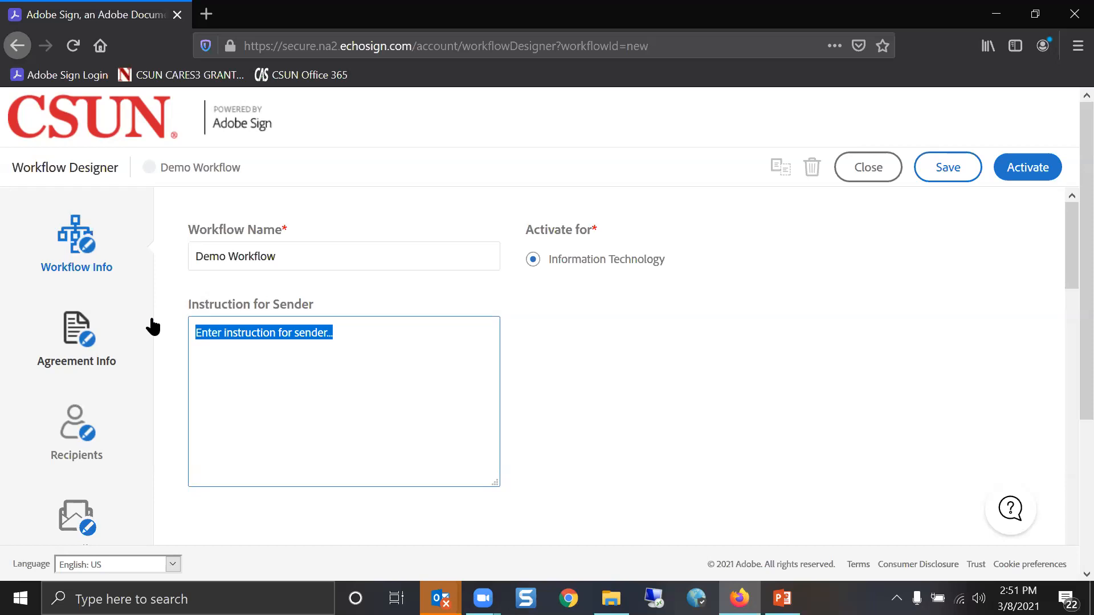
text(Test)
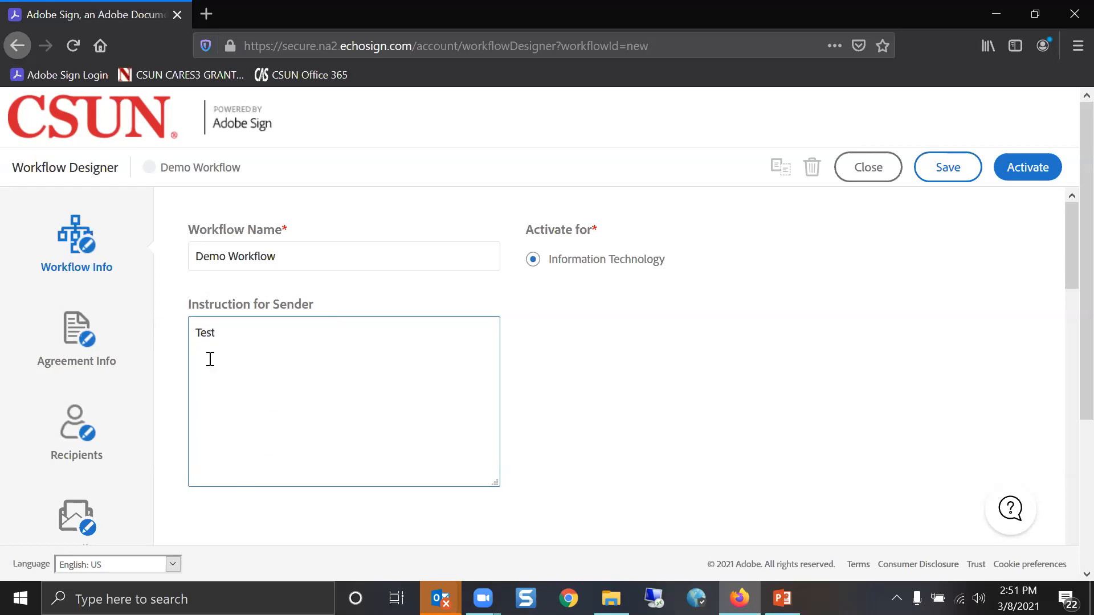
Replace the default agreement name 'New Workflow' with '[ENTER YOUR NAME]'
click(101, 341)
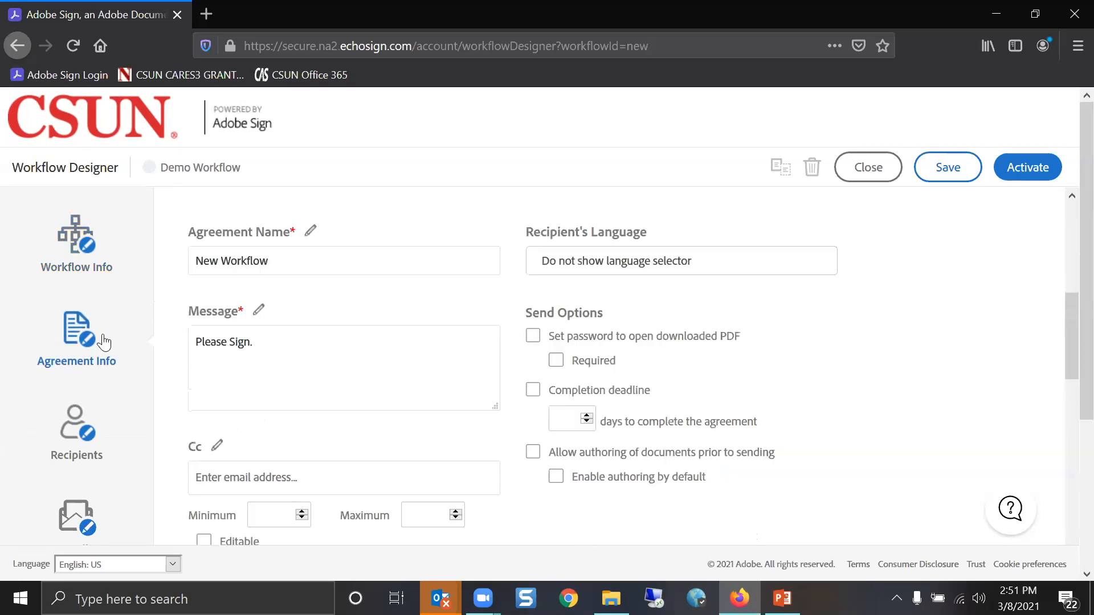
click(84, 249)
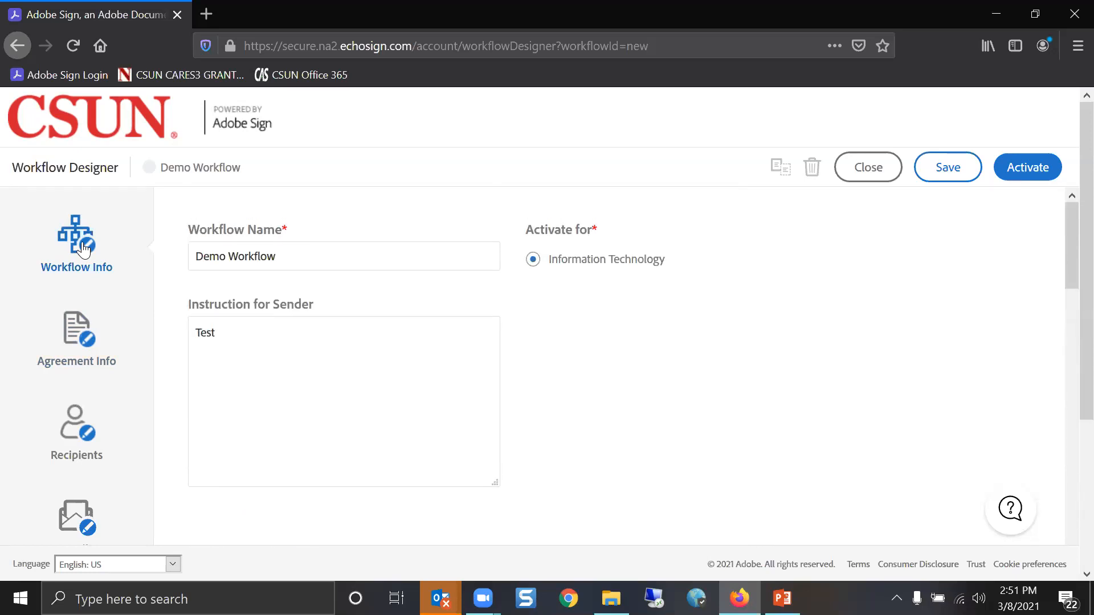
click(369, 256)
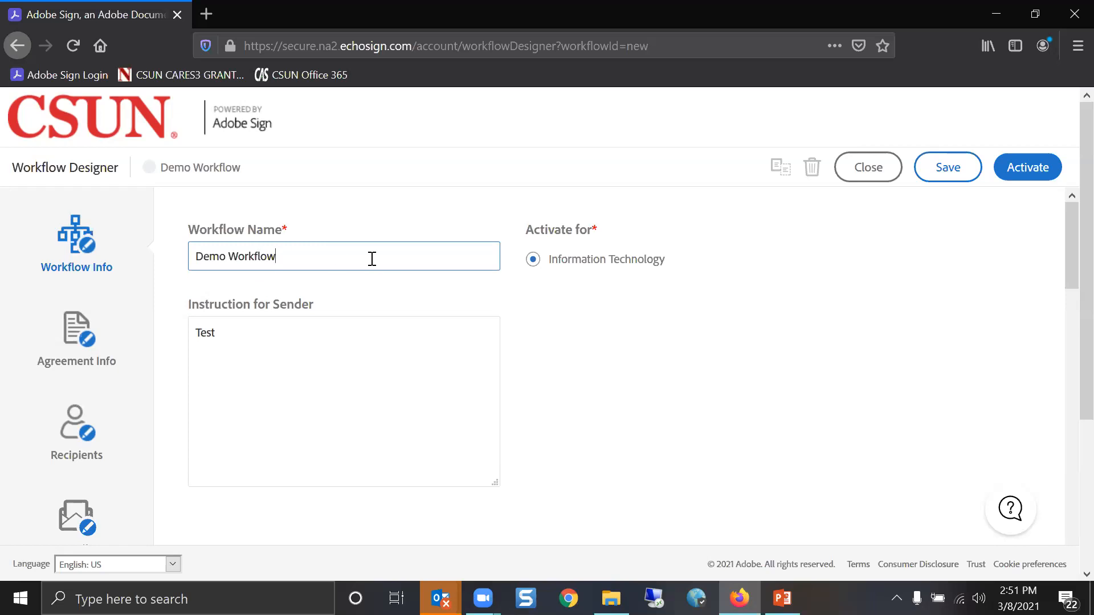
click(110, 349)
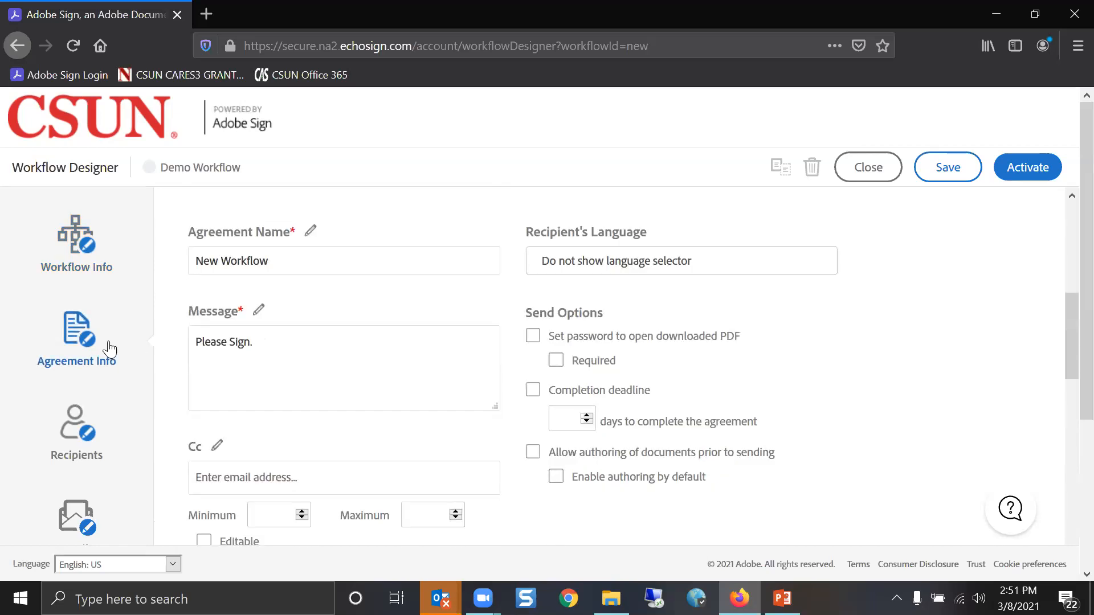
click(311, 230)
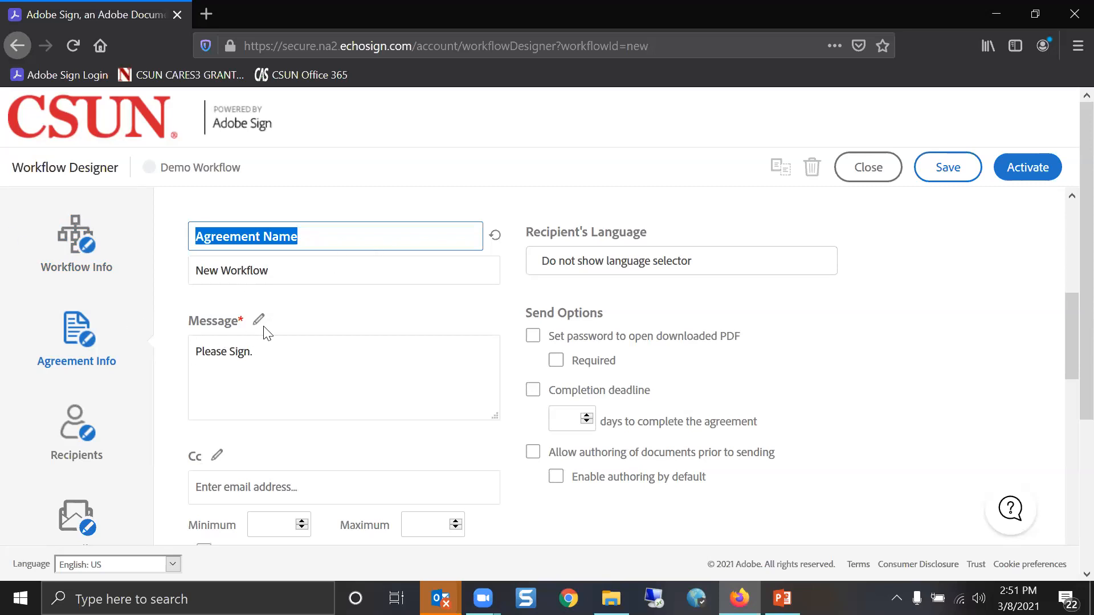
click(300, 319)
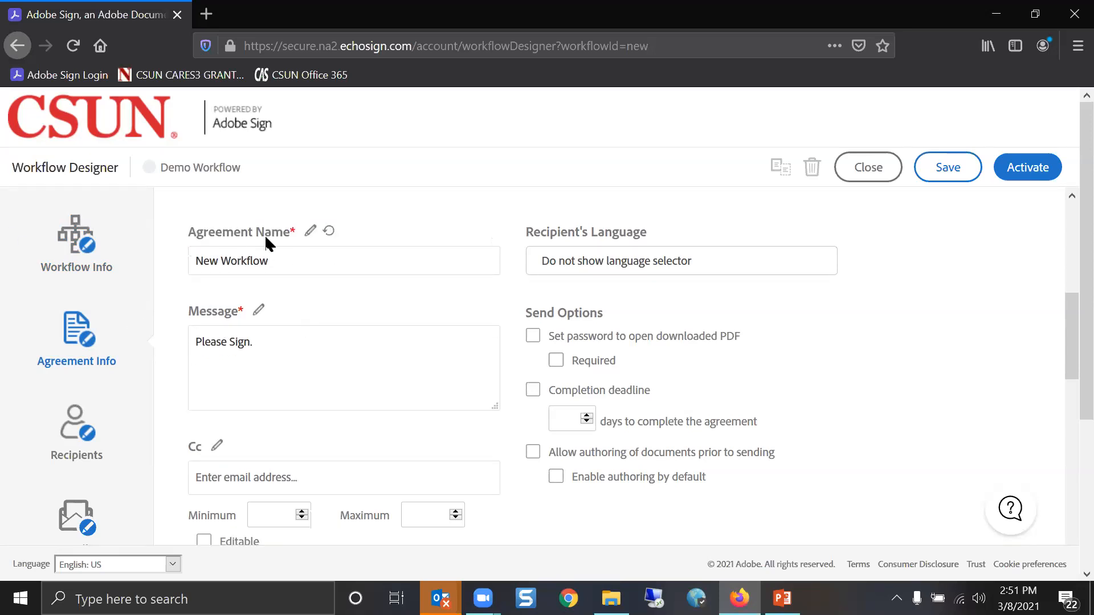
drag(305, 260, 145, 256)
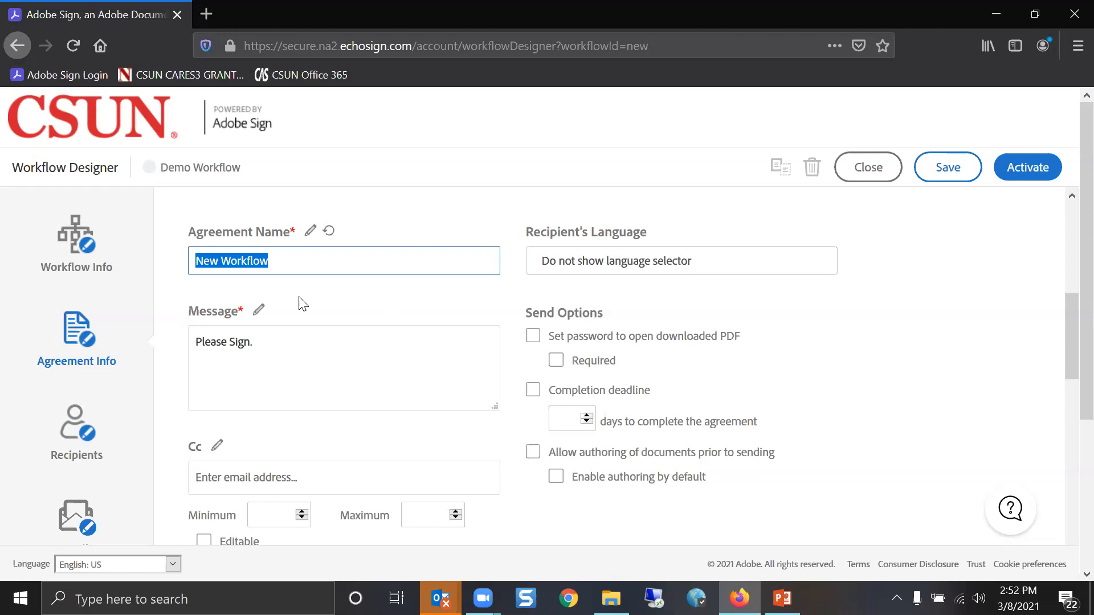
text([)
text(ENTER YOUR N)
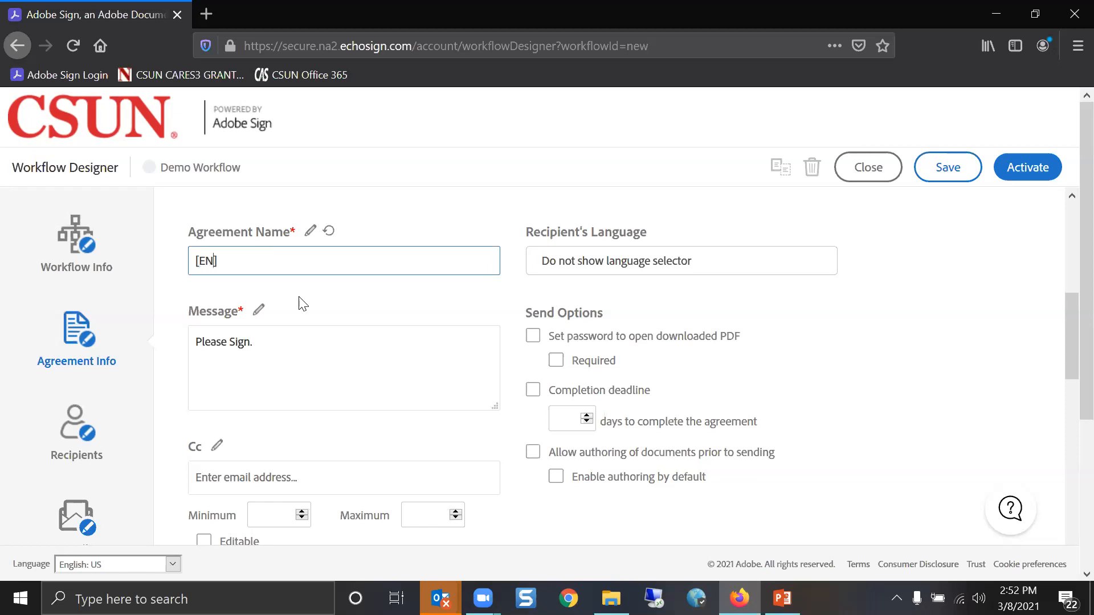
text(AME)
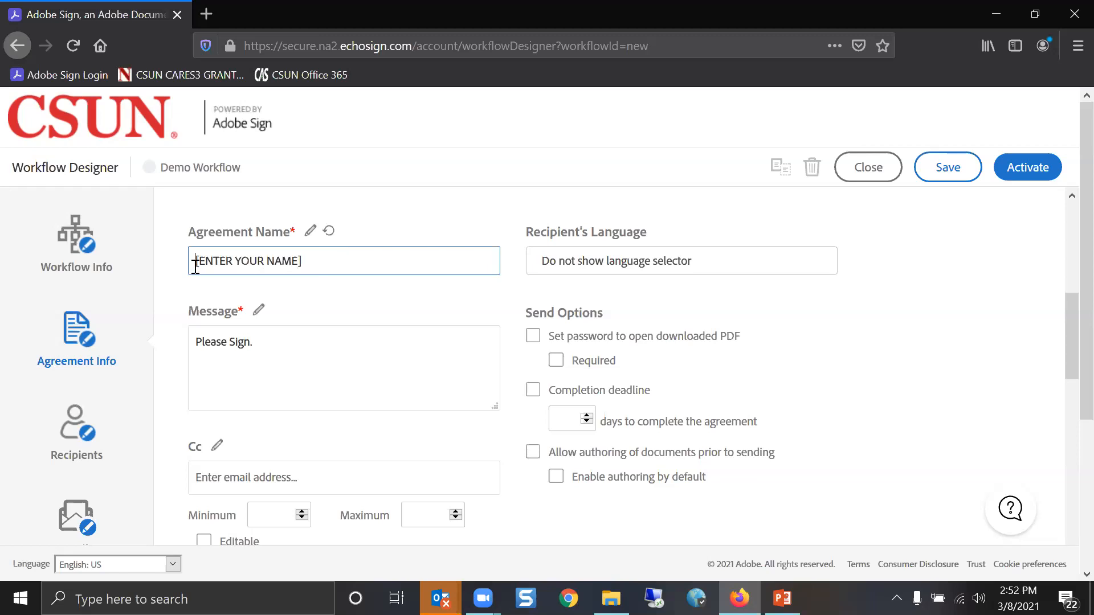
Relabel Agreement Name as 'Agreement Name (add your name)' and Message as 'Add Your Own Message Here'
click(311, 231)
click(316, 235)
text((add you)
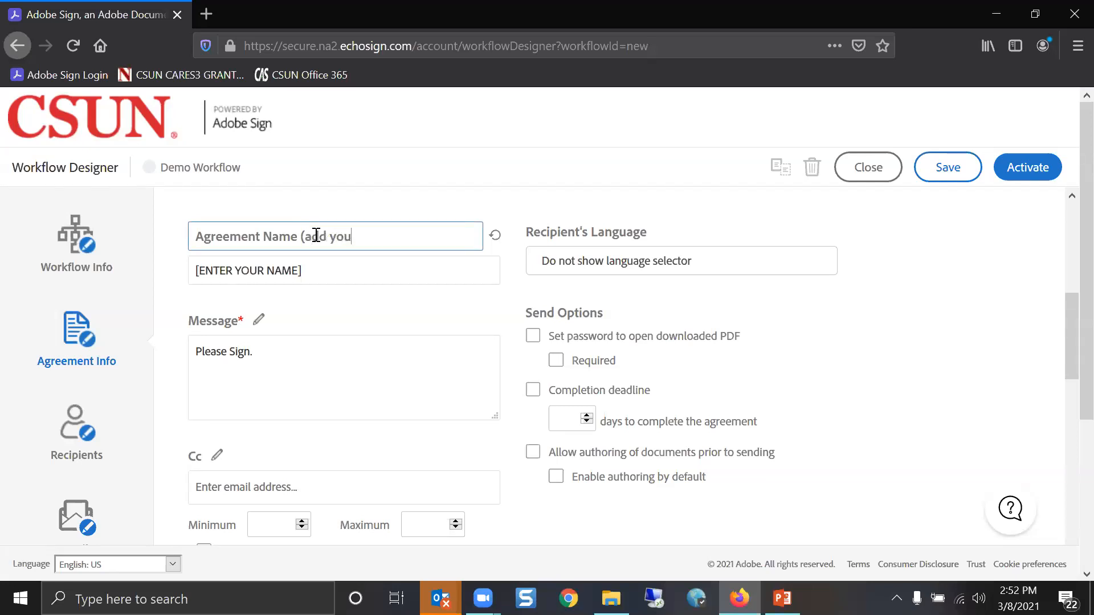
text(r name))
click(370, 206)
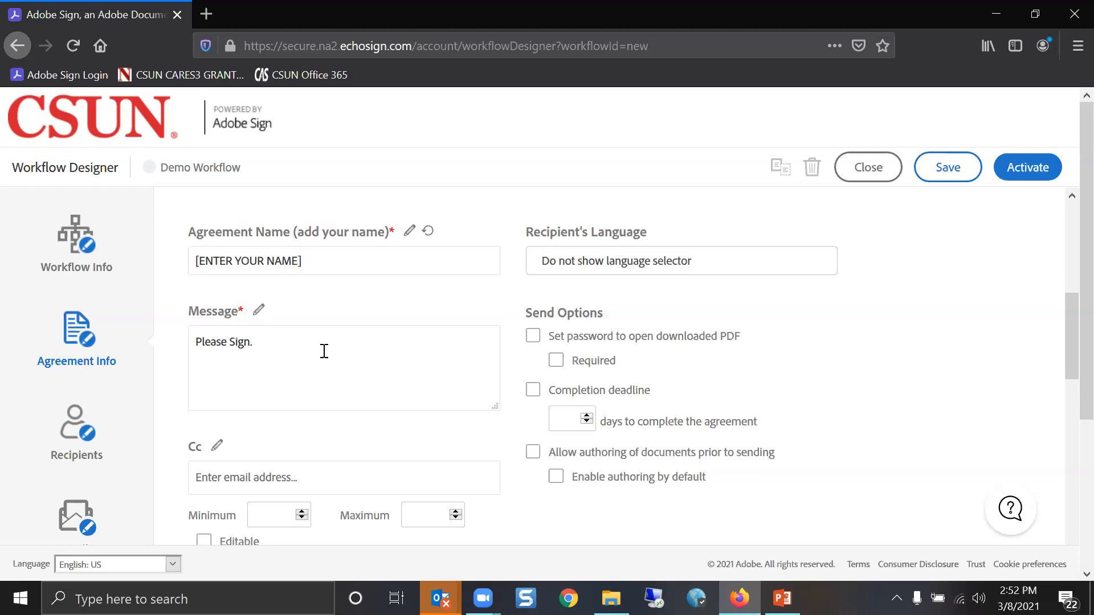
click(259, 309)
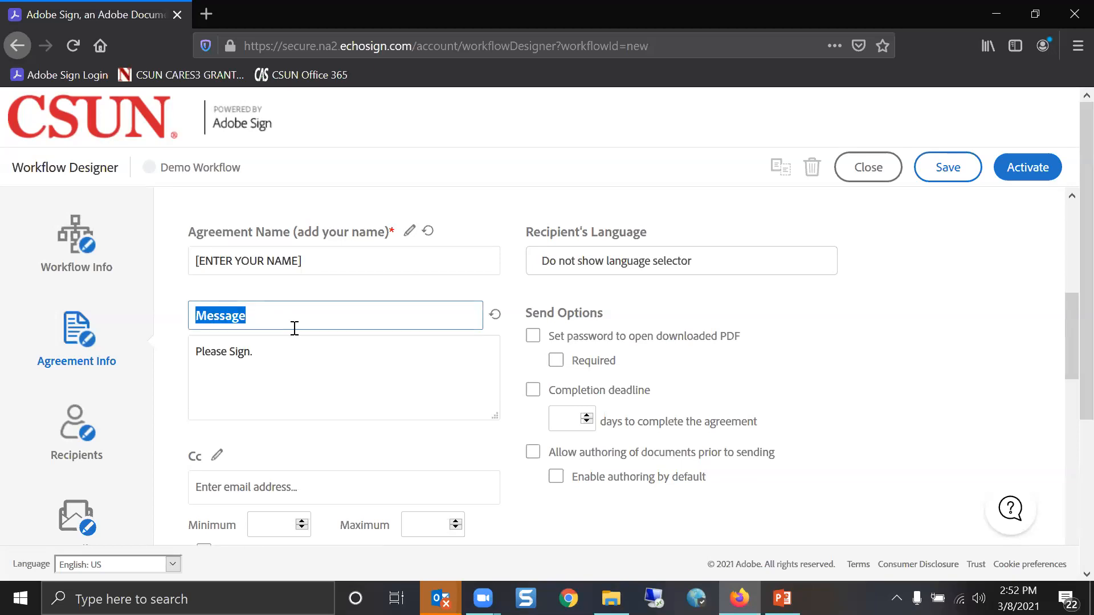
text(Add)
text( Your)
key(BackSpace)
key(BackSpace)
text(our Own Mes)
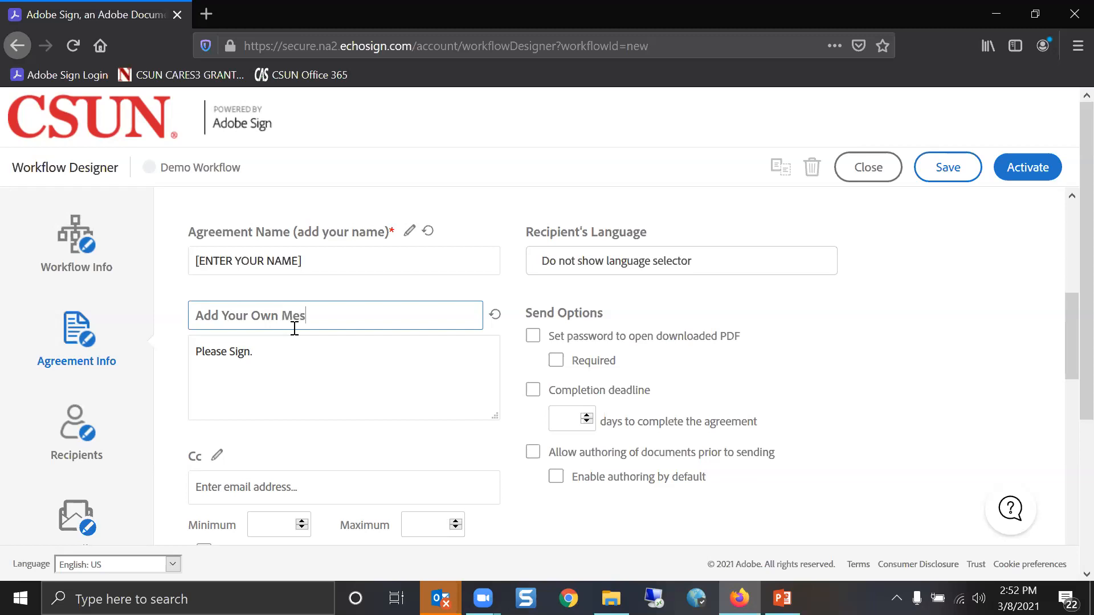
text(sage Here)
click(797, 333)
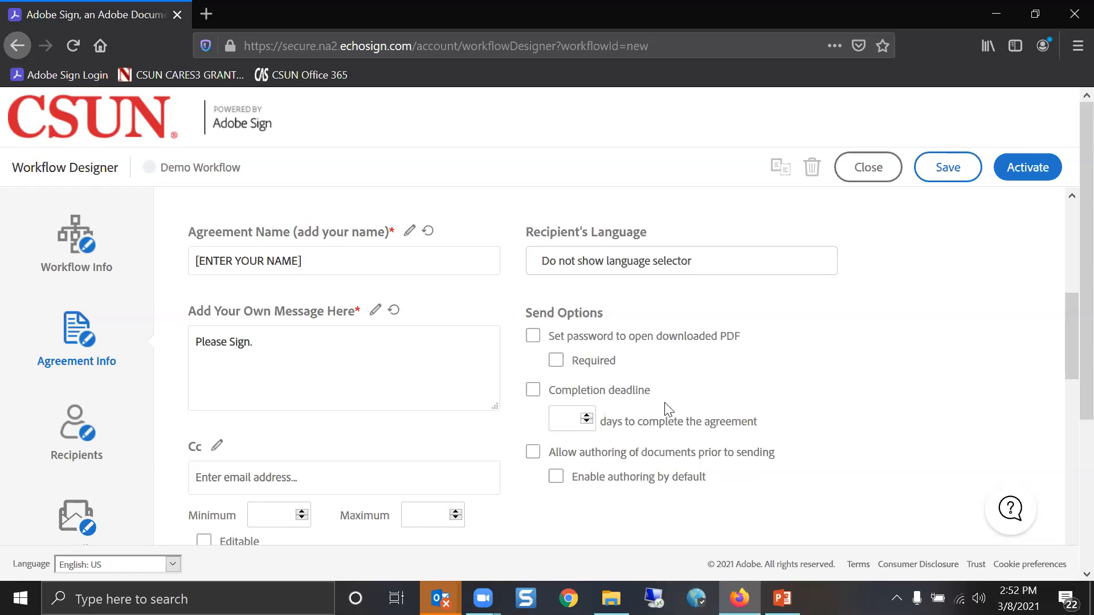
Uncheck Editable for the Cc field, then show the Recipients routing with its single Signer
scroll(660, 409, down, 3)
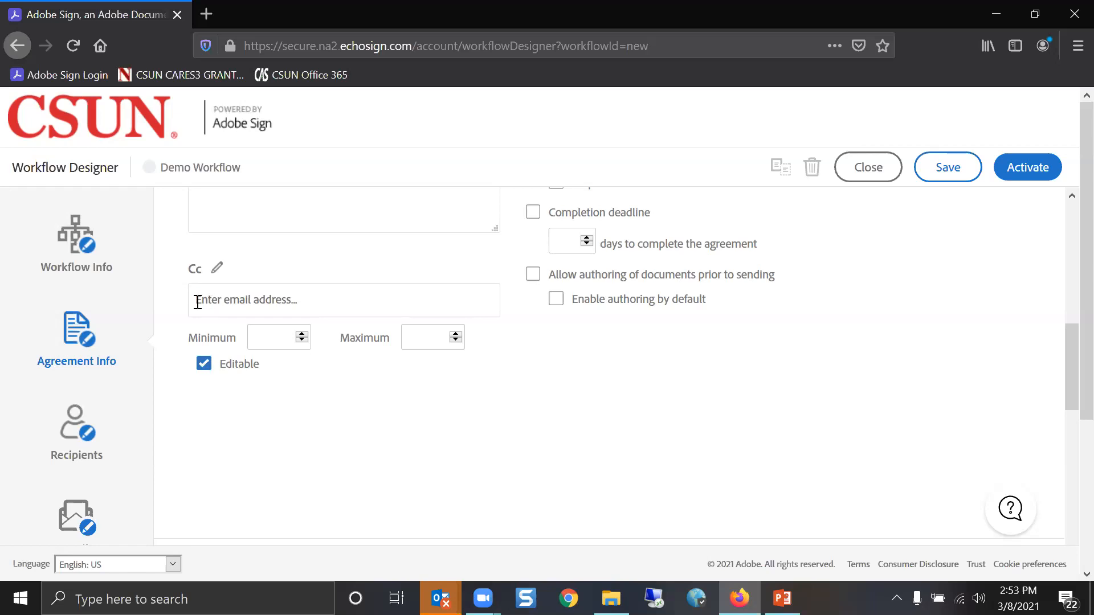
click(206, 366)
click(300, 296)
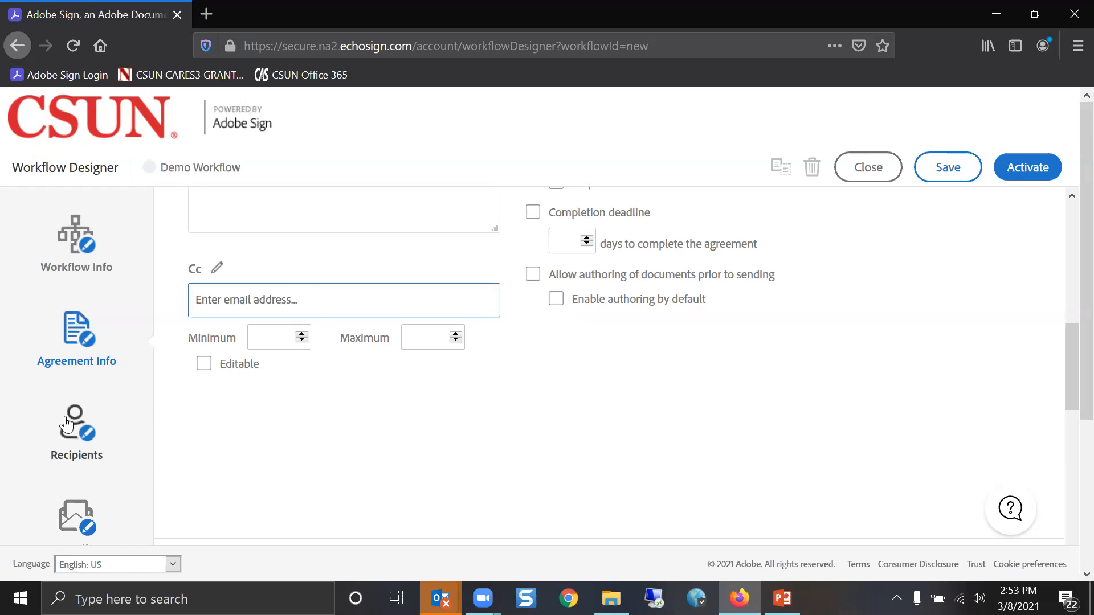
scroll(471, 437, up, 2)
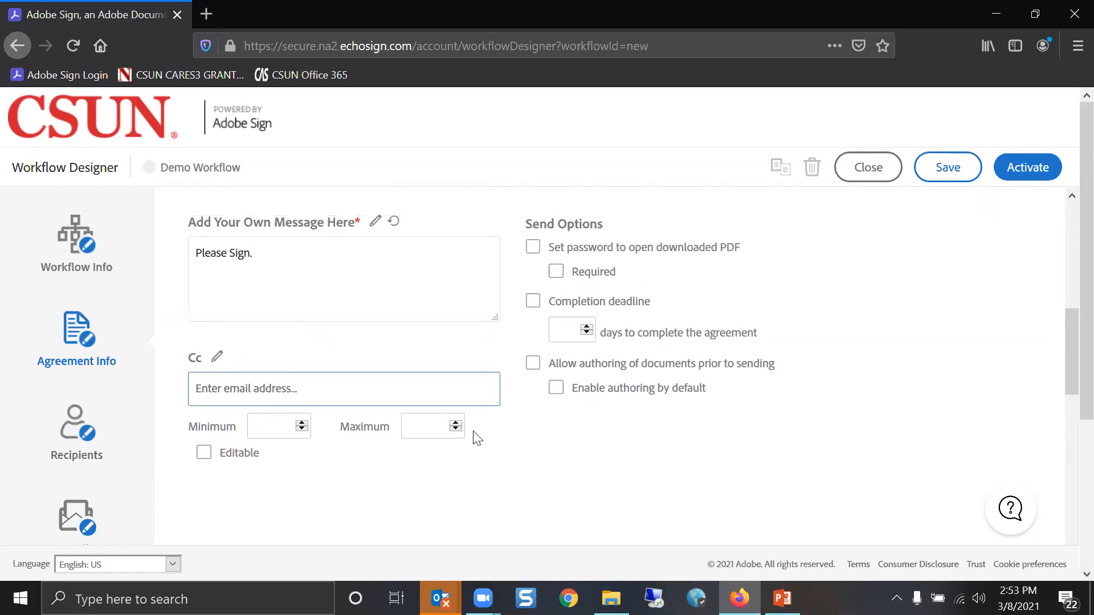
click(403, 293)
mouse_move(610, 599)
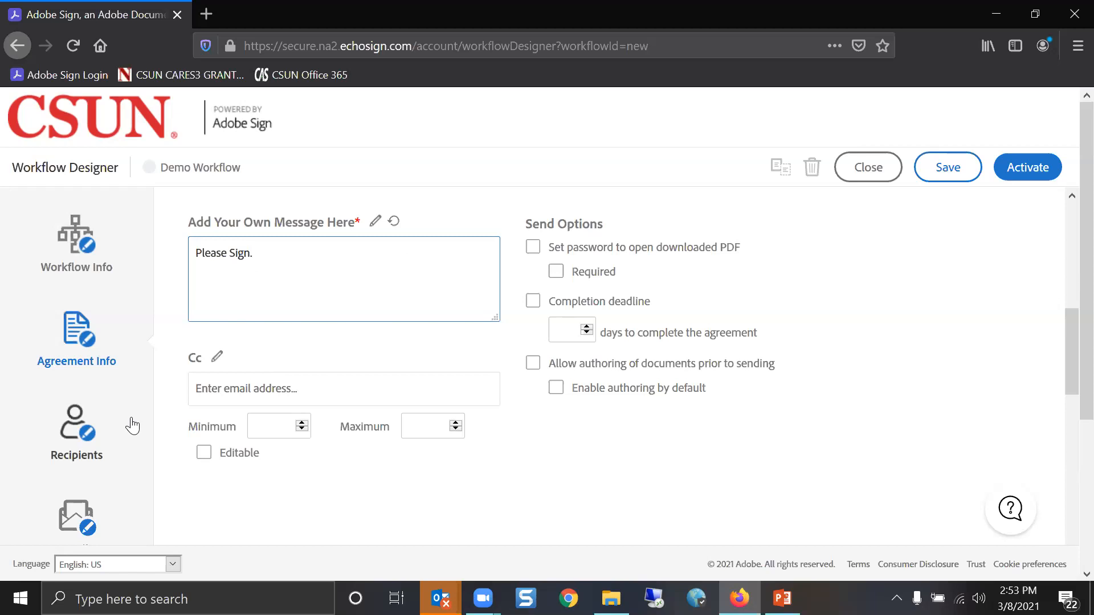
click(83, 442)
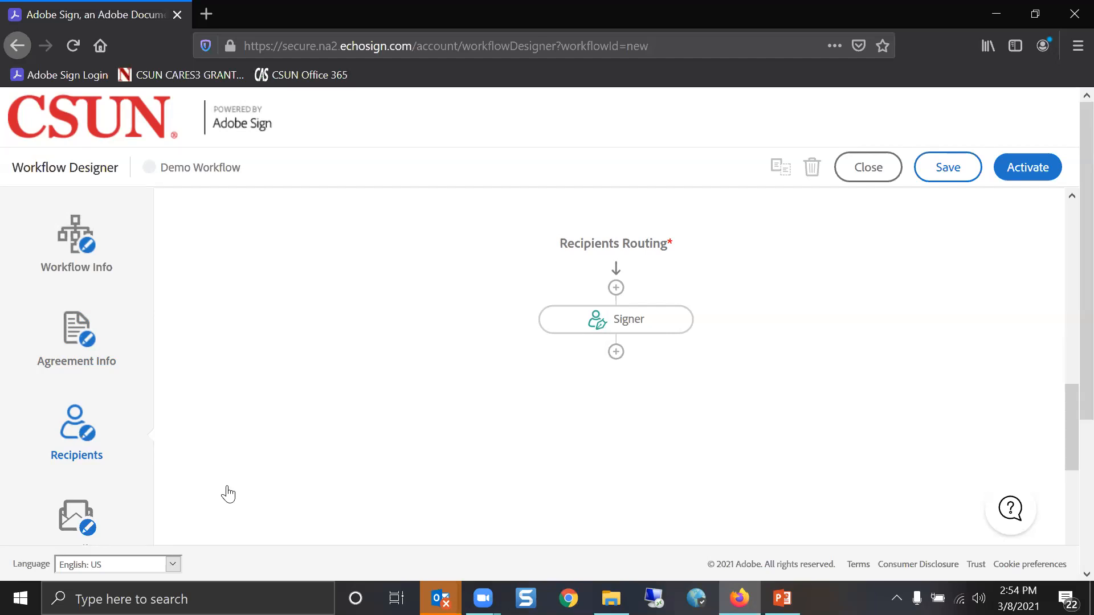
Insert Parallel Branches above the Signer so a new Recipient sits beside it
mouse_move(612, 324)
click(616, 287)
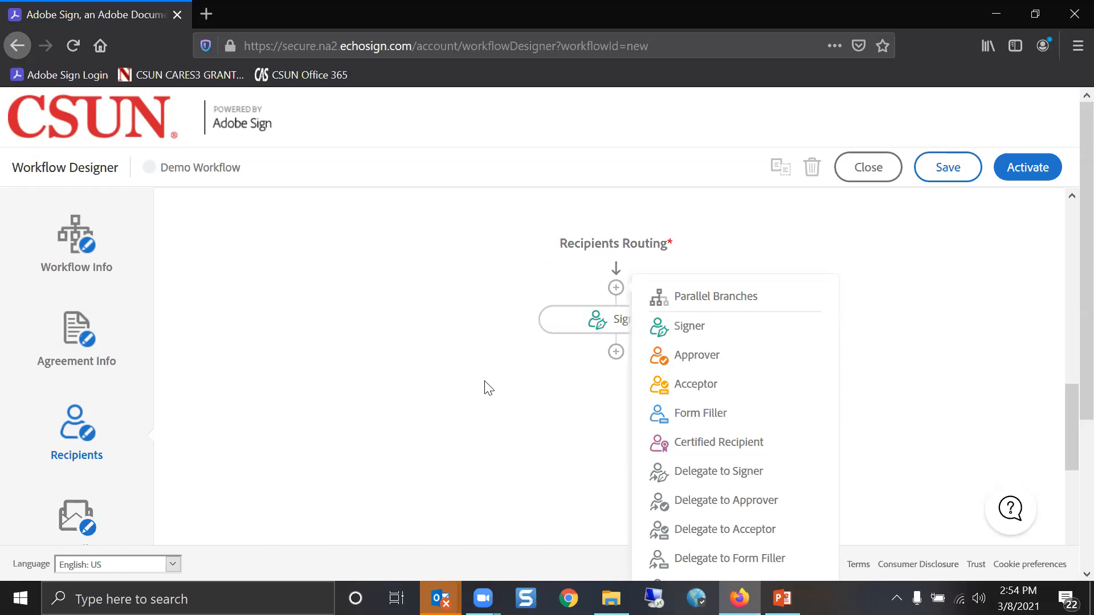
click(690, 293)
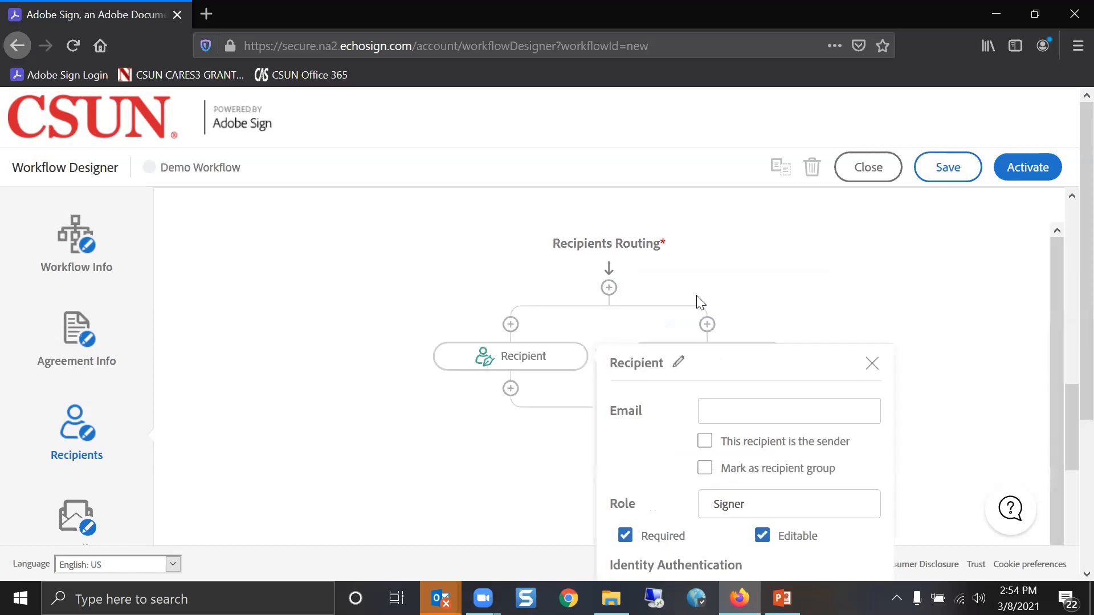
click(769, 294)
mouse_move(743, 362)
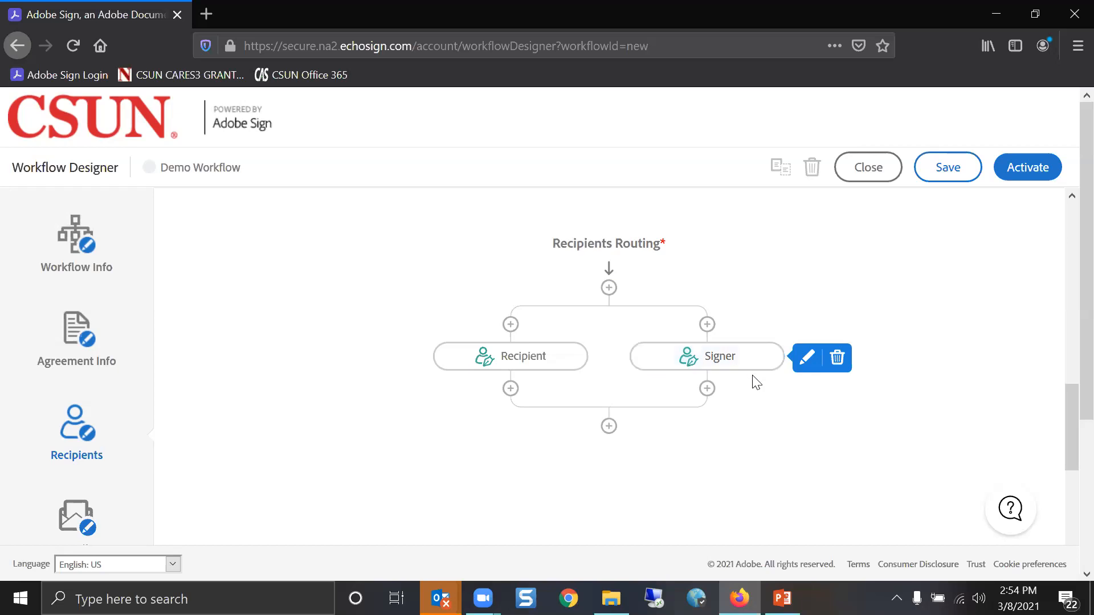
Add a Form Filler after the branches and rename the branch Recipient to an optional AVP/Director
click(609, 427)
click(715, 500)
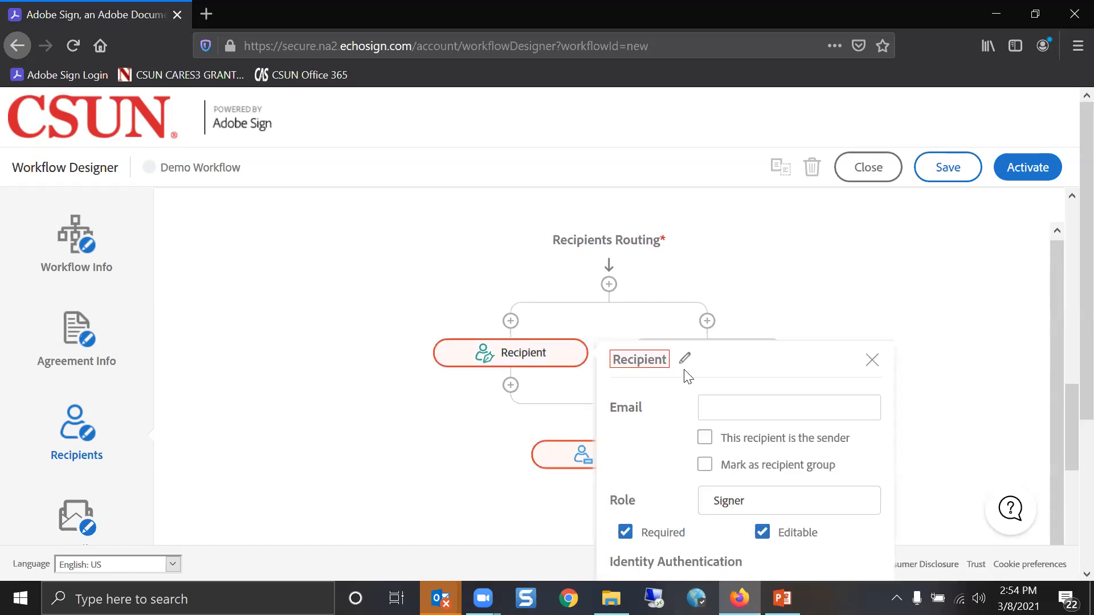
click(687, 363)
text(A)
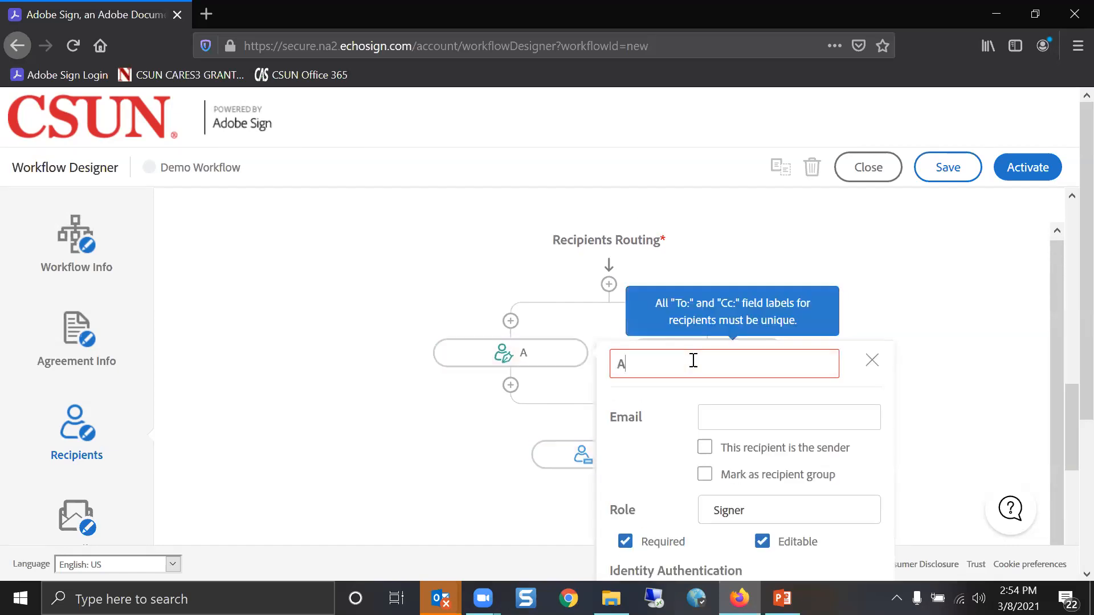
text(VP/Director)
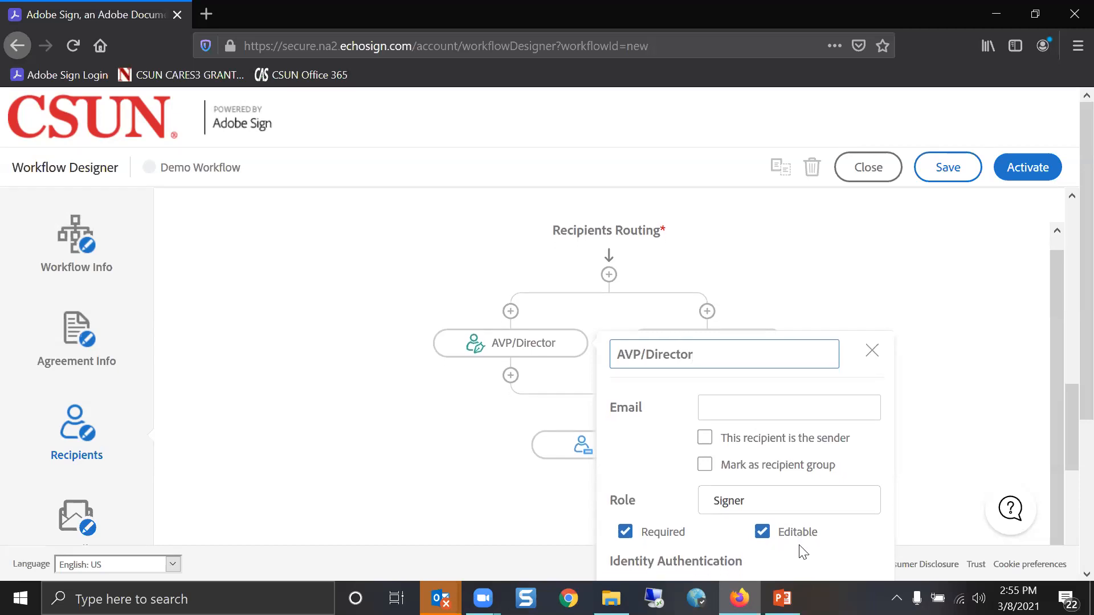
click(769, 407)
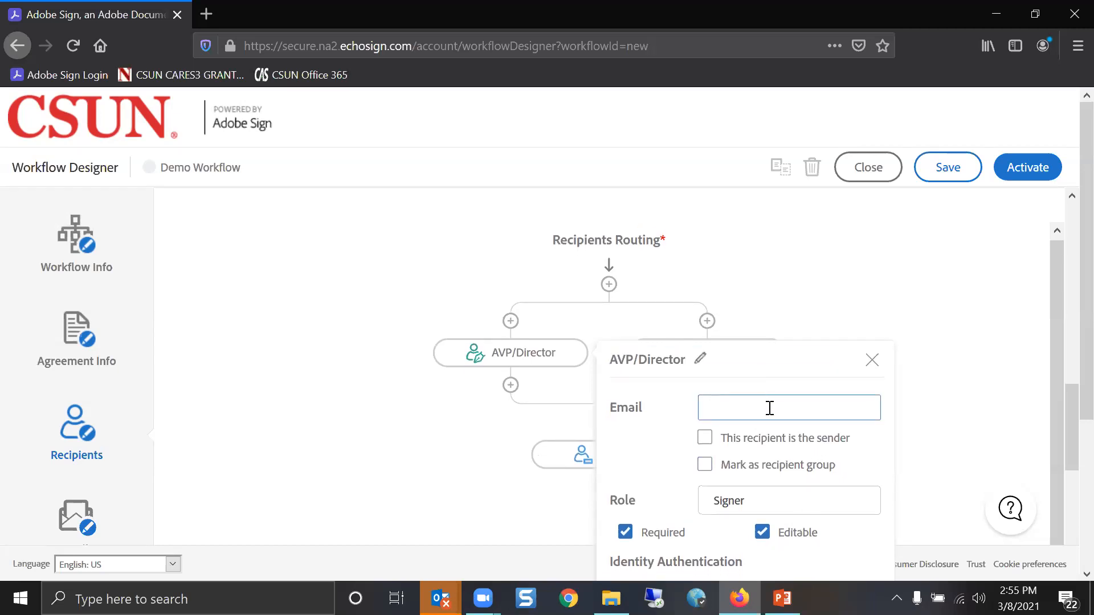
click(625, 532)
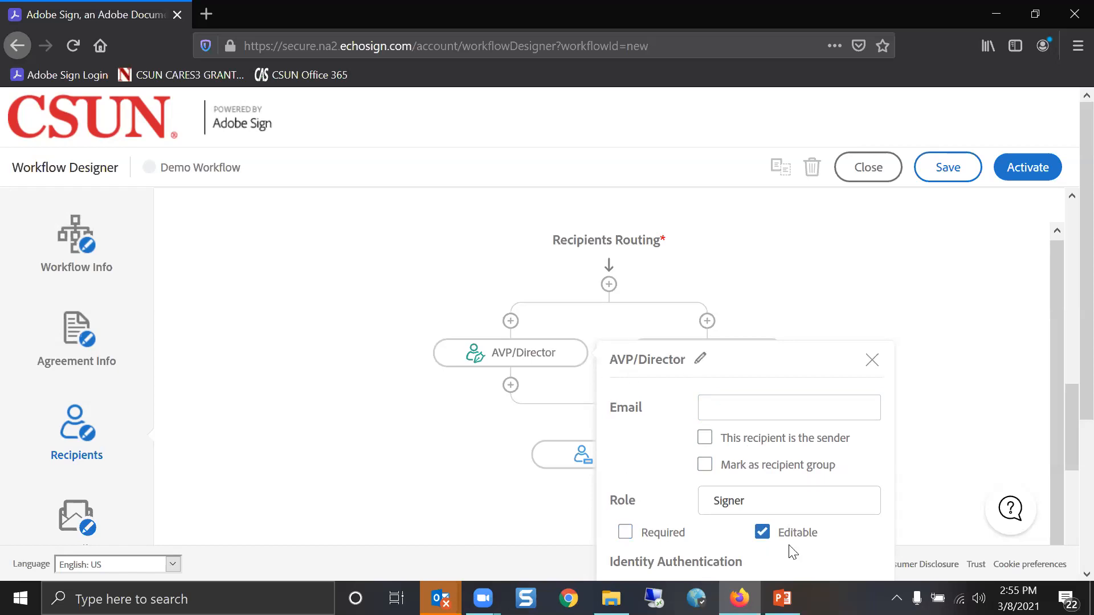
Rename the Signer recipient to VP
click(872, 363)
mouse_move(745, 366)
click(805, 362)
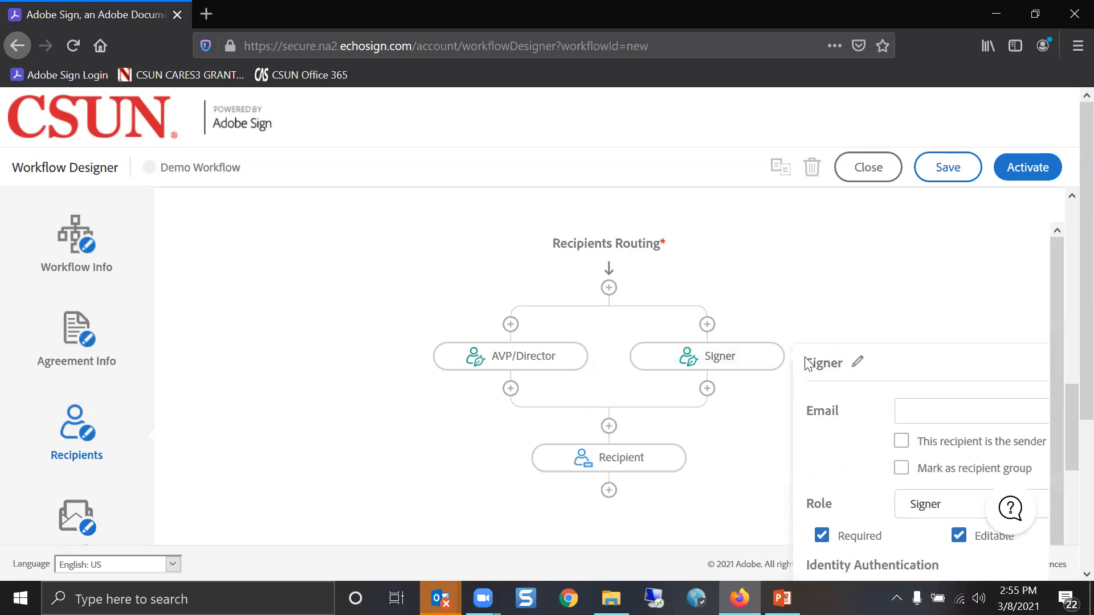
click(860, 362)
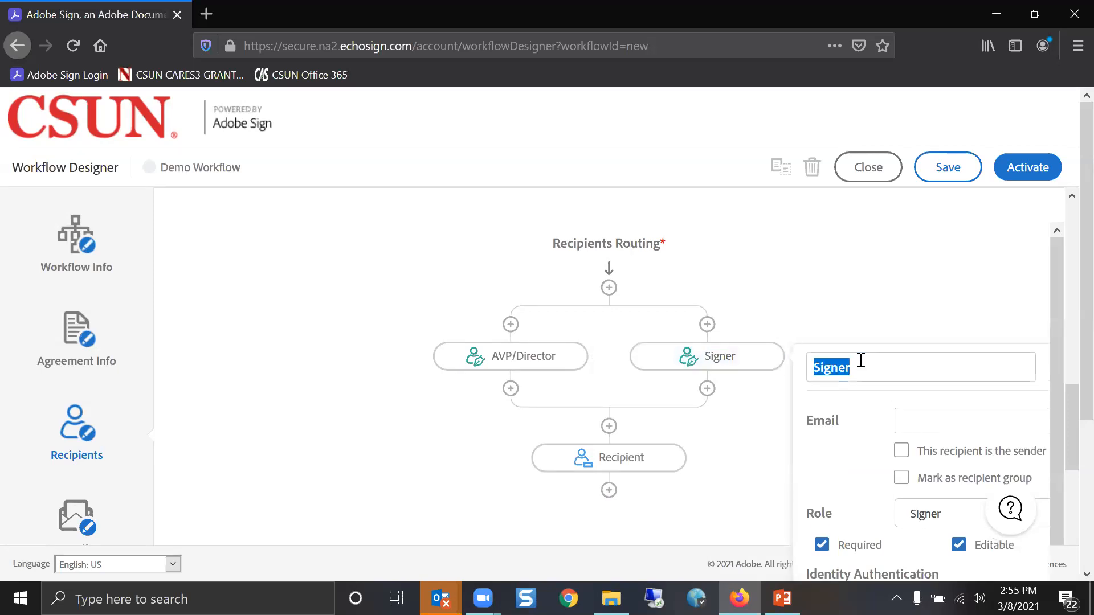
text(VP)
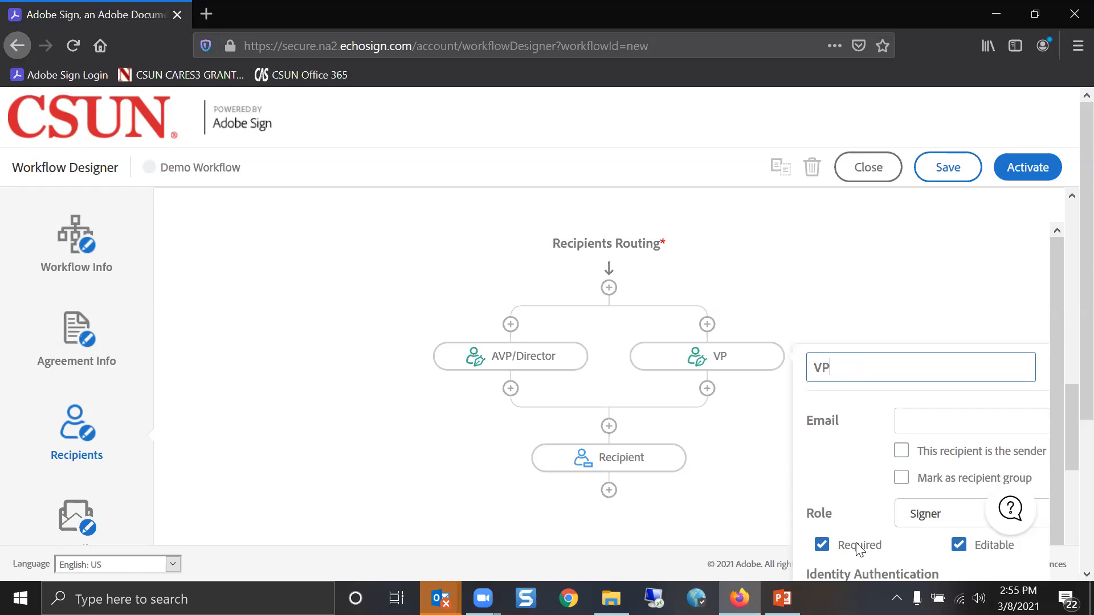
click(969, 439)
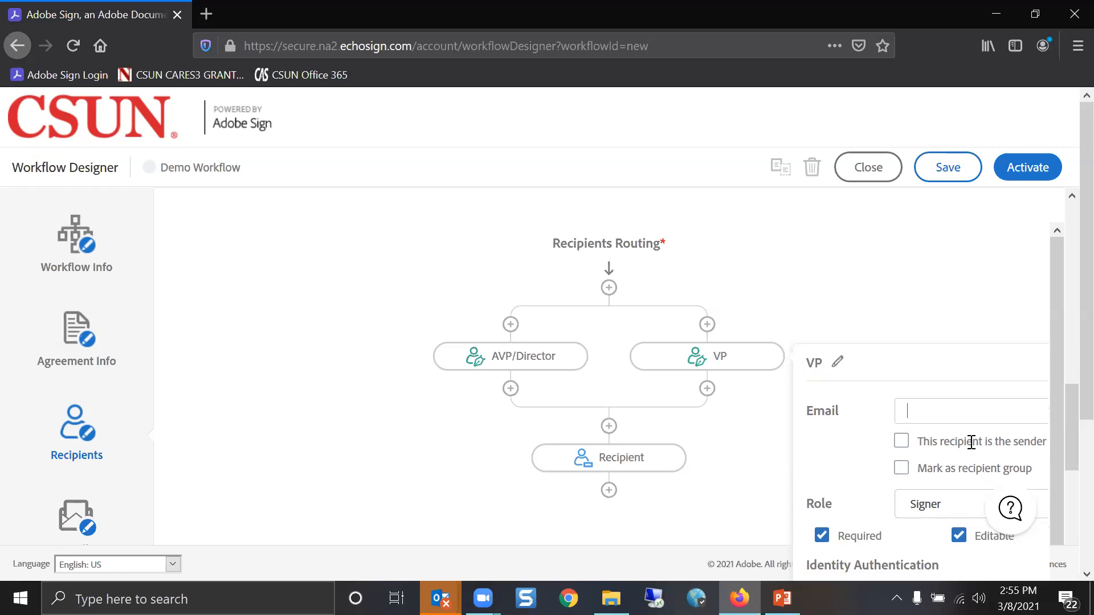
click(935, 320)
Rename the last recipient IT Review, enter its e-mail address, and make it non-editable
click(704, 457)
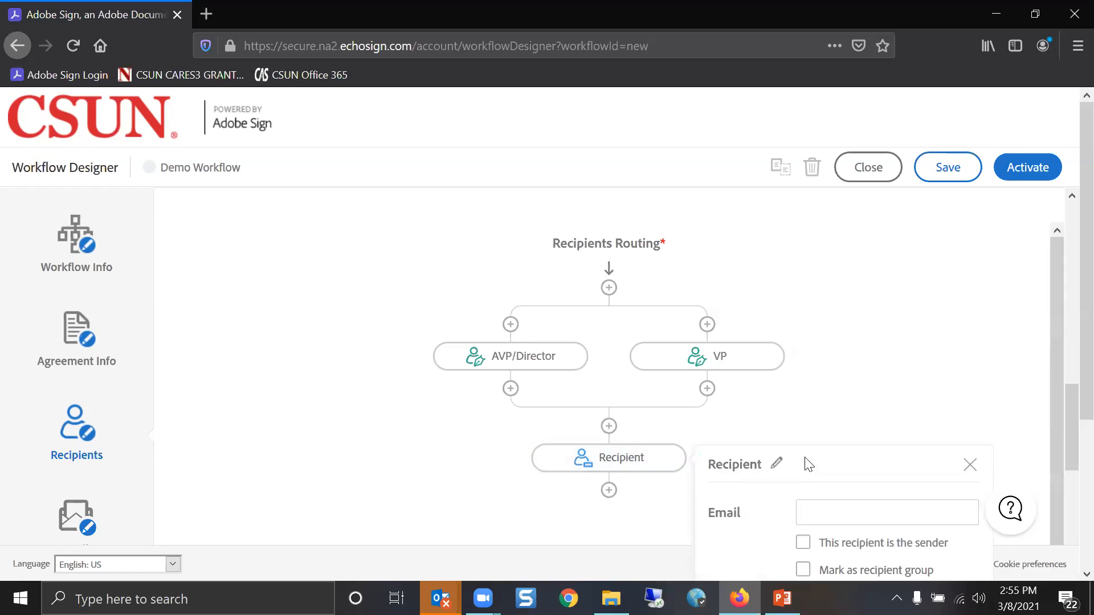
click(786, 470)
text(IT Review)
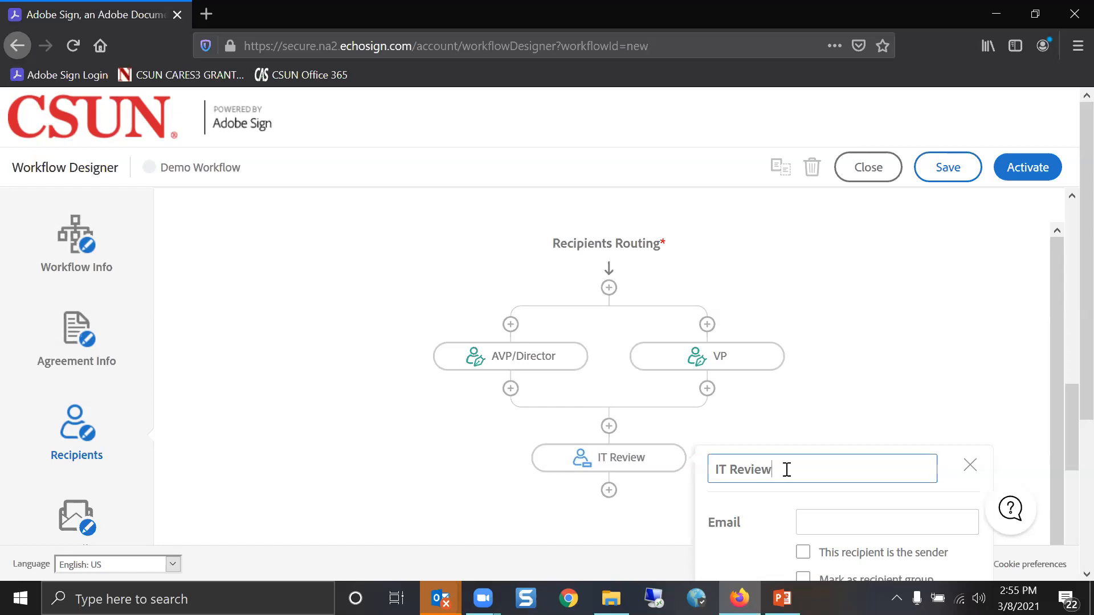
click(856, 521)
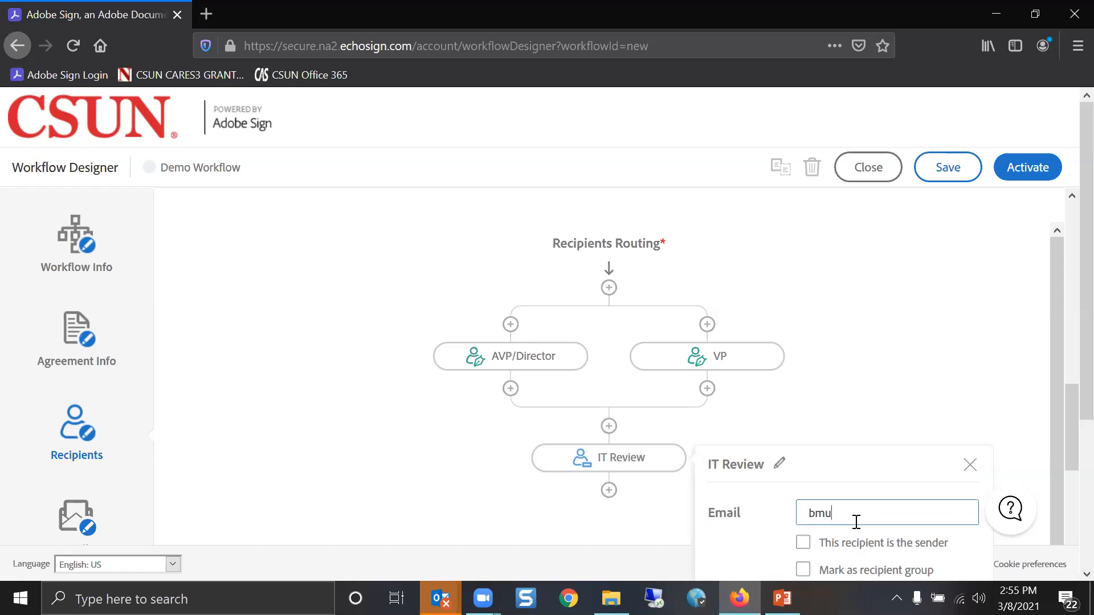
scroll(793, 540, down, 3)
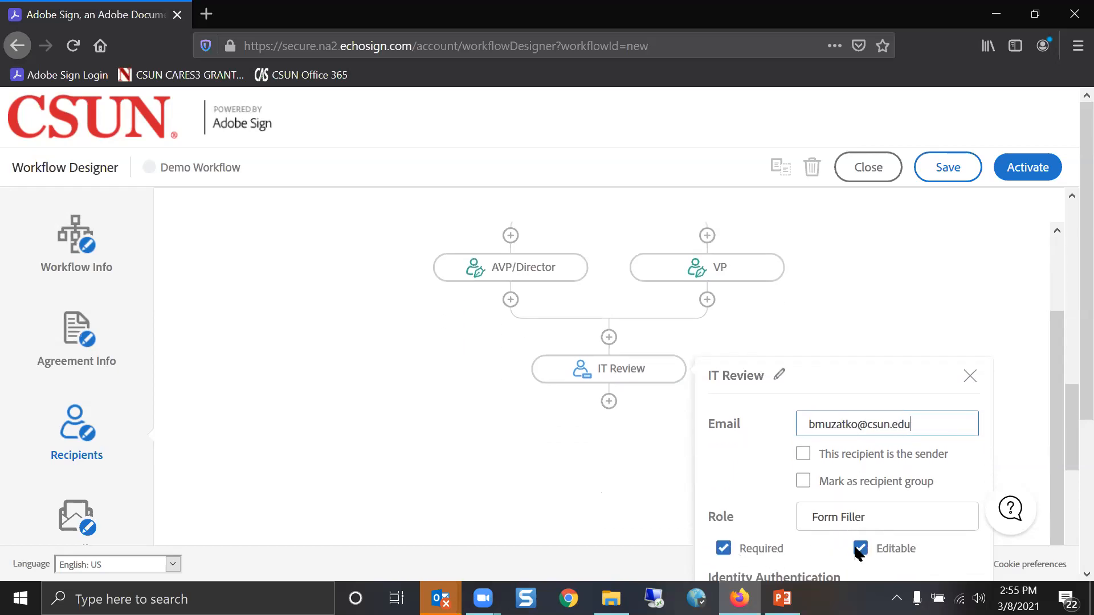
click(860, 548)
scroll(802, 542, down, 1)
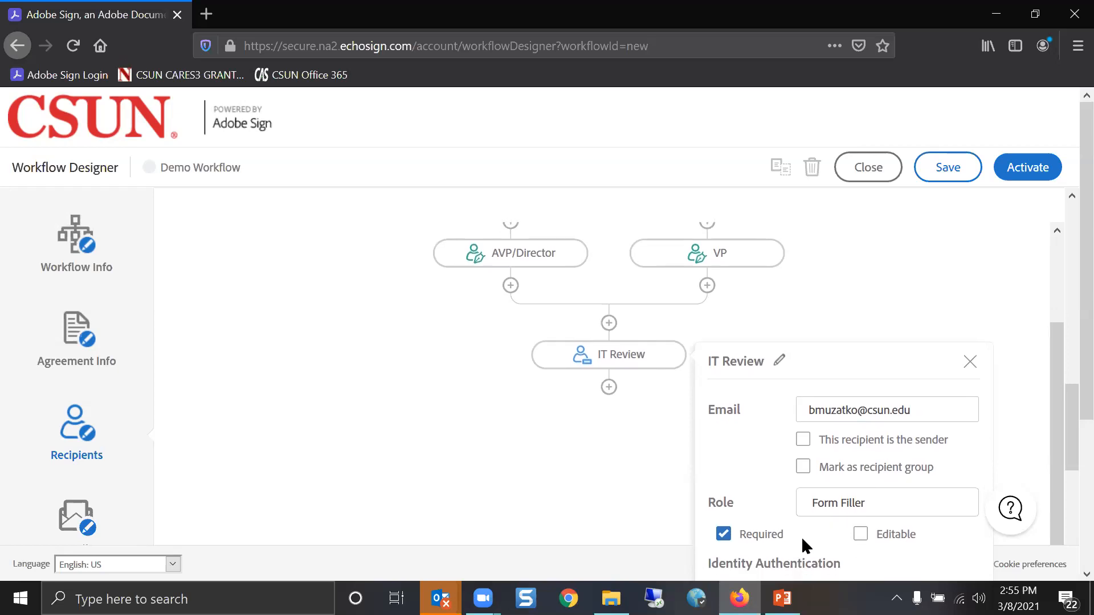
click(969, 360)
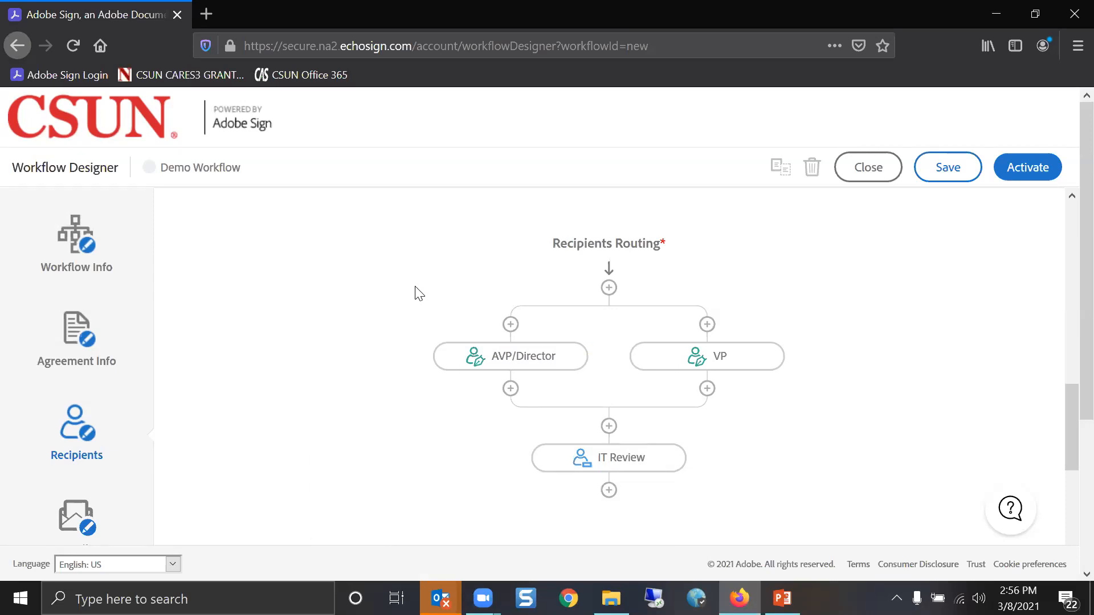
click(90, 505)
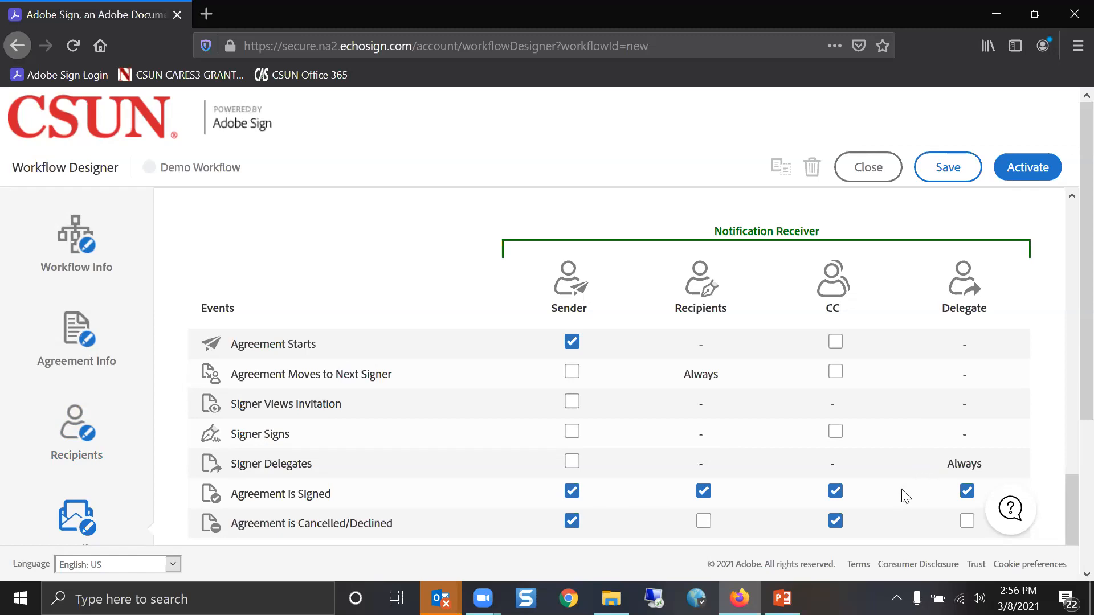
Also notify Recipients, alongside Sender and CC, when an agreement is cancelled or declined
scroll(904, 495, down, 2)
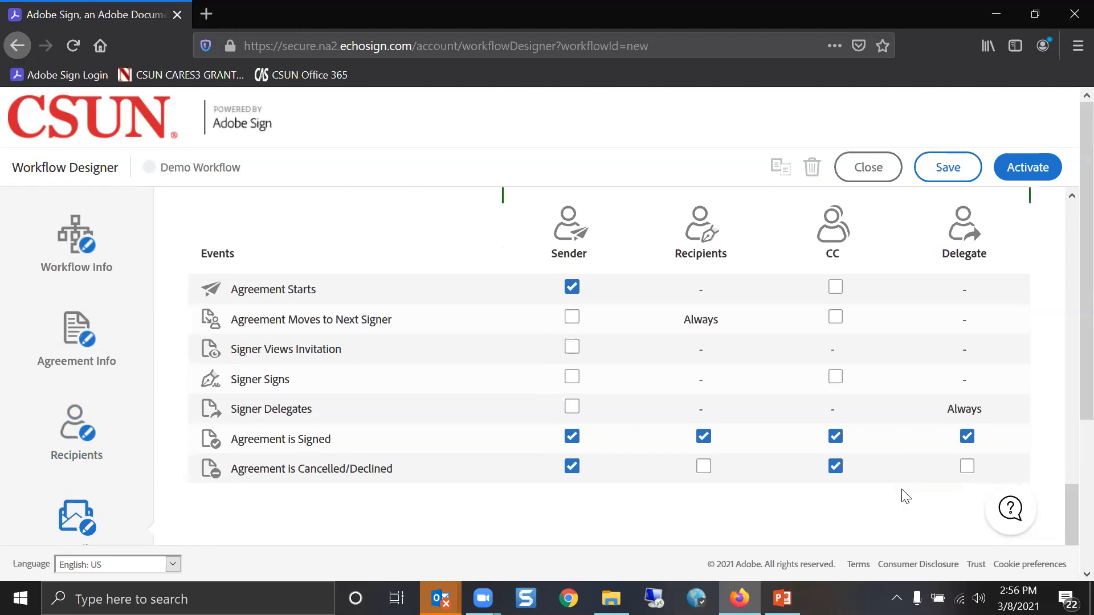
click(835, 432)
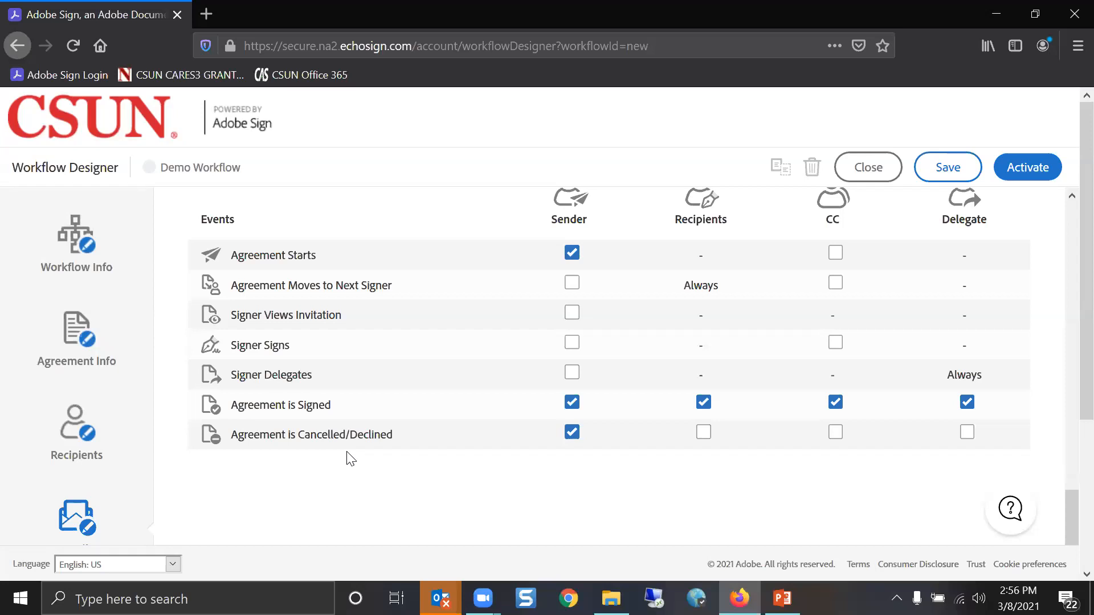
click(836, 432)
click(704, 432)
scroll(73, 450, down, 2)
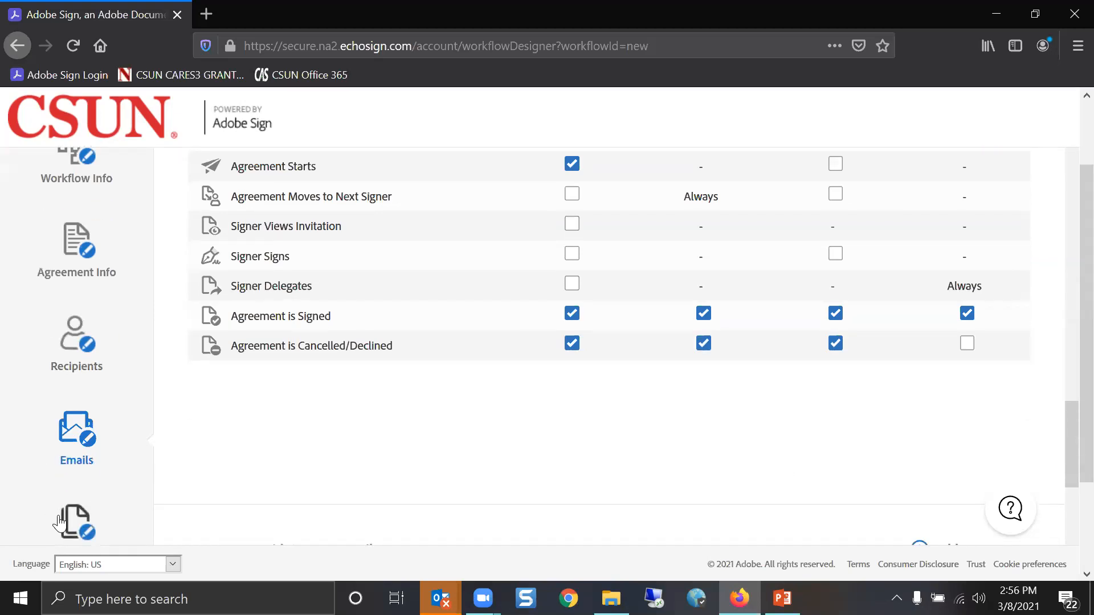
Open the Document Library for the Demo Workflow's single 'Document' entry from the Documents section
click(59, 521)
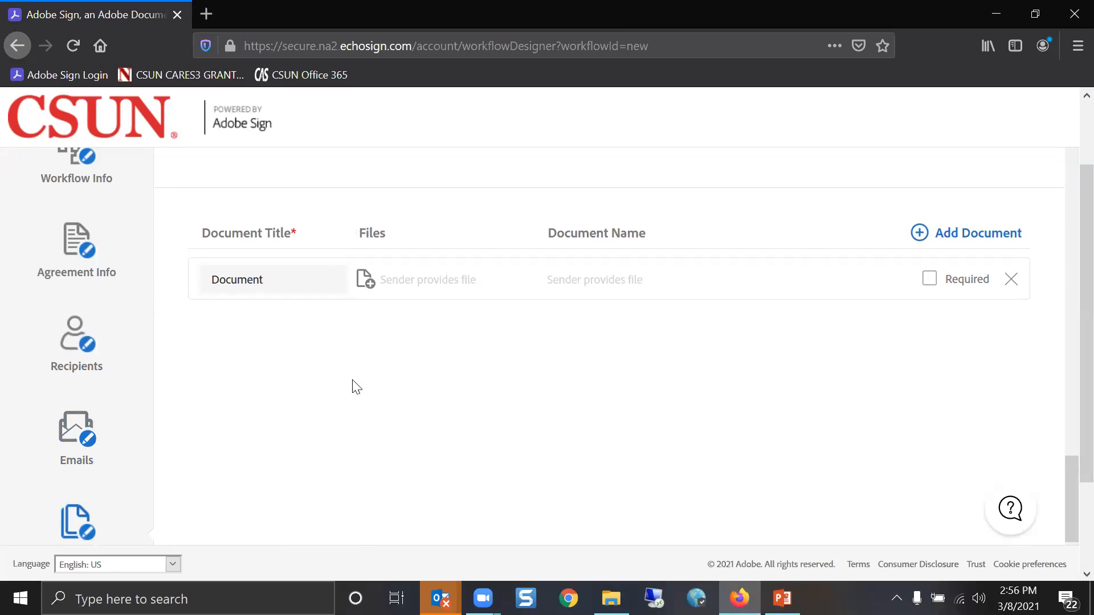
click(366, 281)
click(368, 285)
Browse the library's shared and global templates, then cancel without choosing one
scroll(370, 292, down, 5)
scroll(379, 296, up, 2)
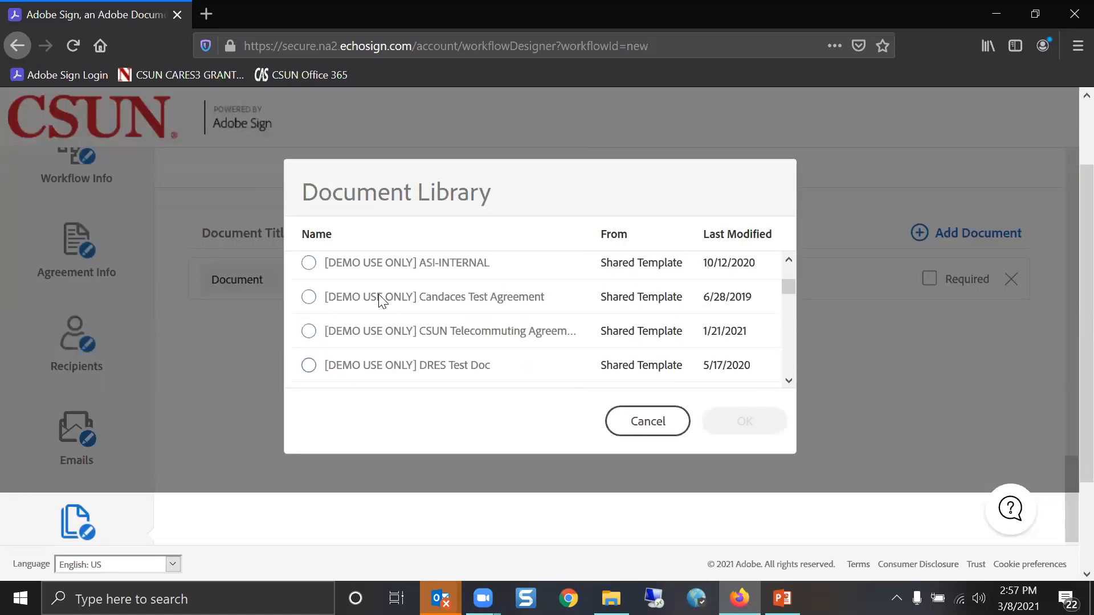
scroll(378, 294, down, 5)
scroll(381, 300, down, 8)
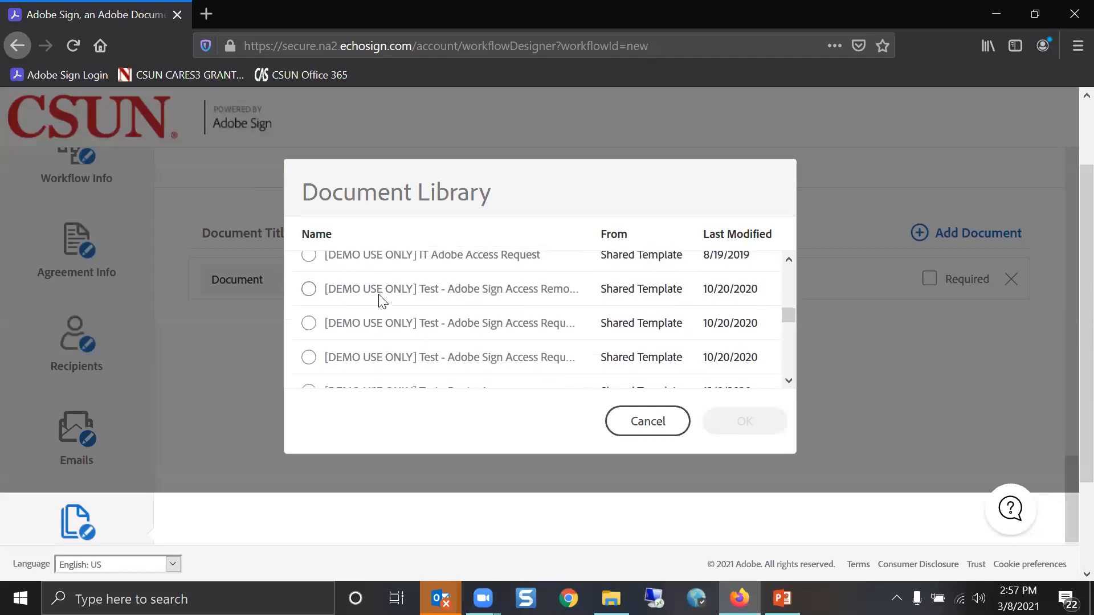
scroll(378, 294, down, 4)
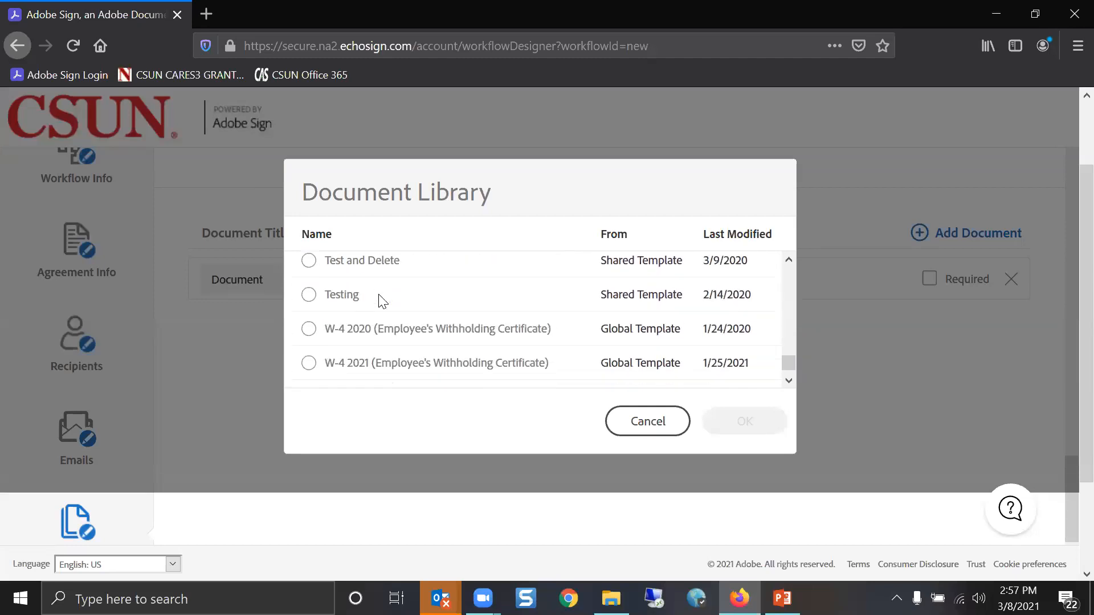
scroll(378, 294, up, 2)
scroll(378, 294, down, 2)
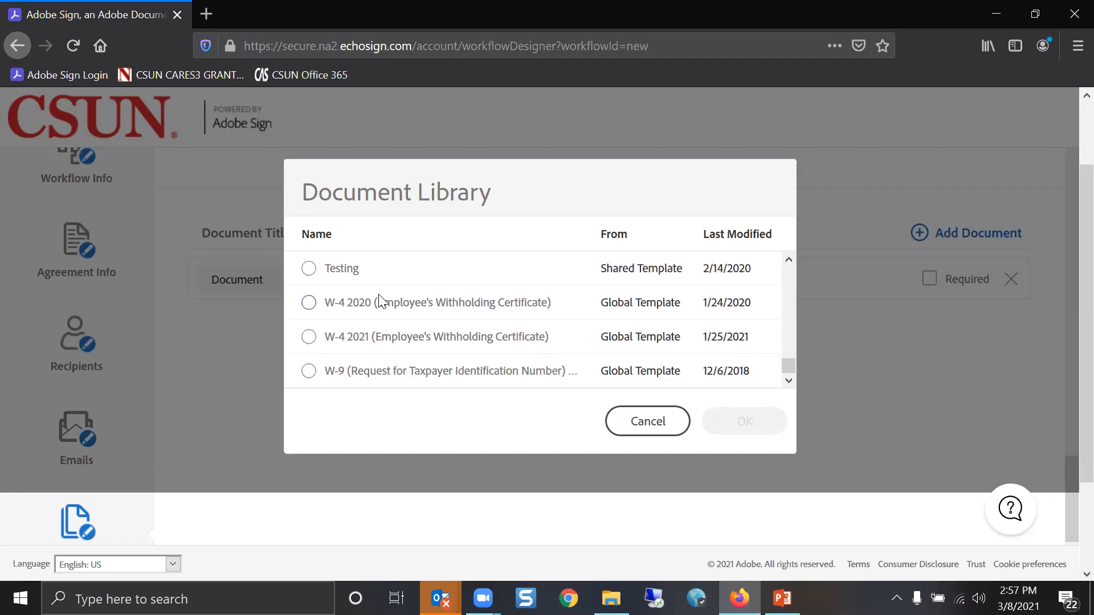
scroll(381, 300, up, 5)
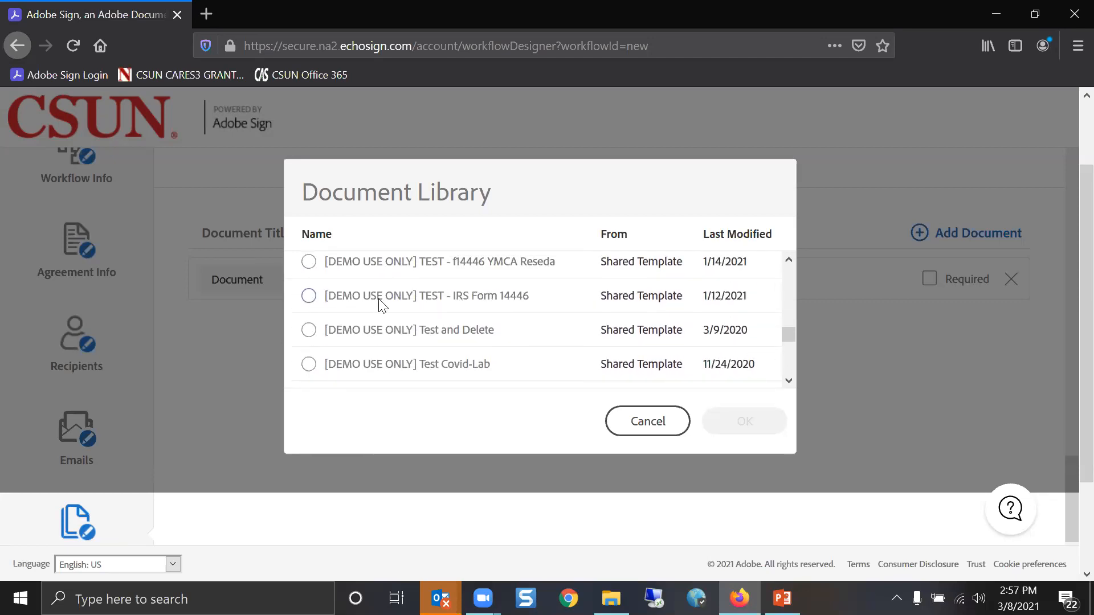
scroll(382, 305, up, 1)
scroll(381, 306, up, 5)
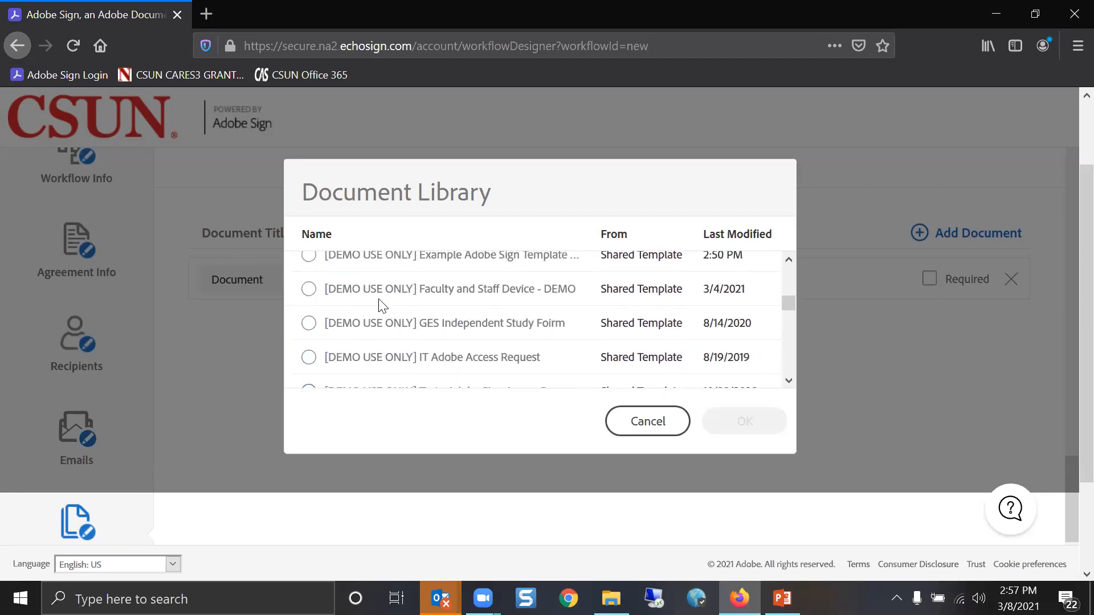
scroll(381, 306, up, 5)
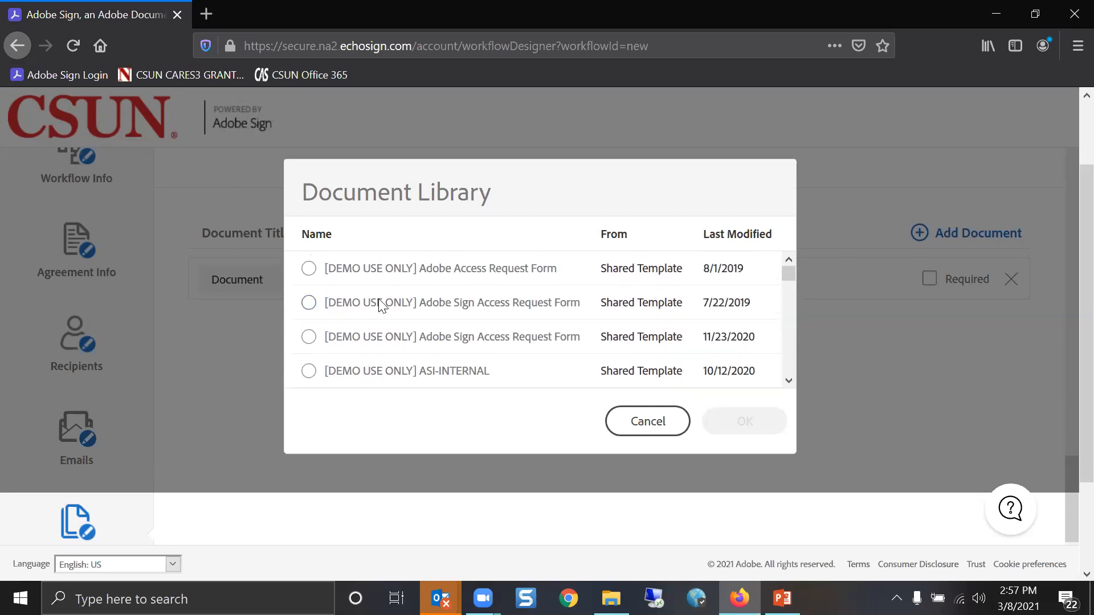
scroll(381, 299, up, 2)
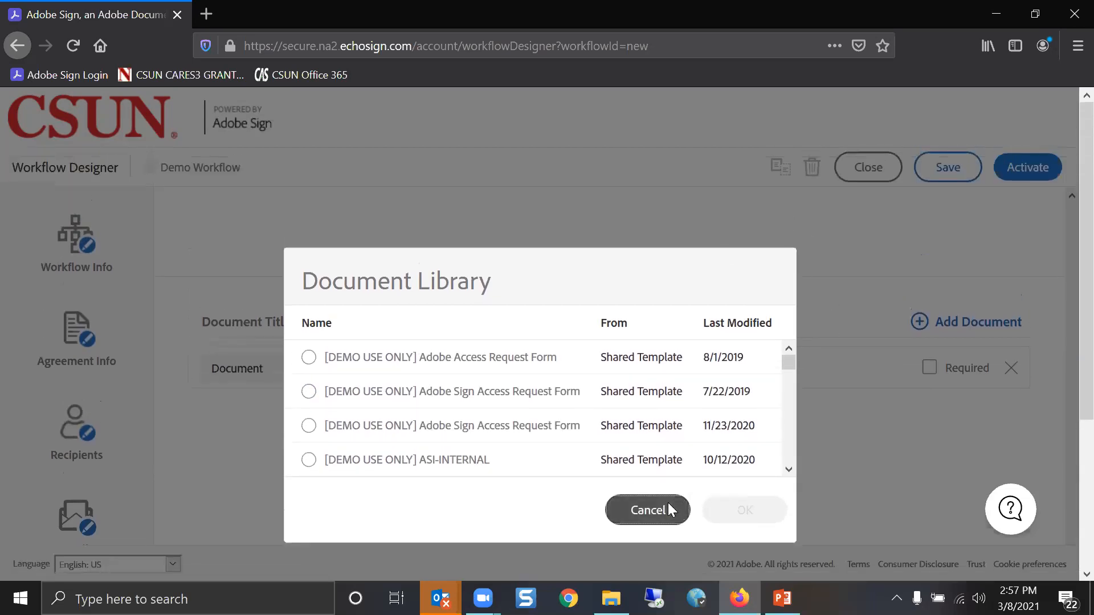
click(667, 507)
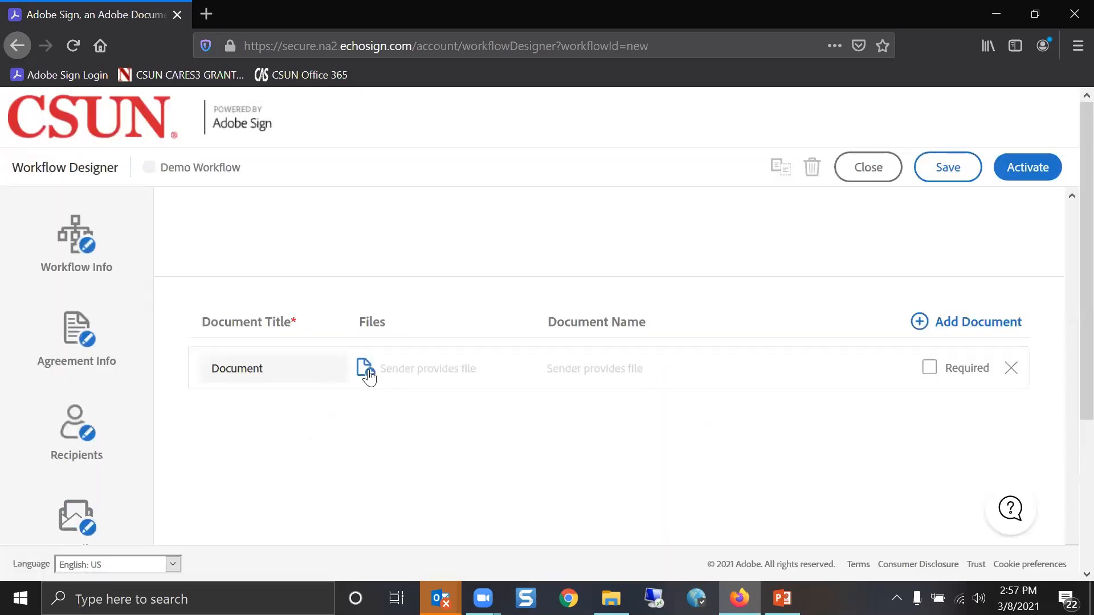
Add a second document slot and attach the [DEMO USE ONLY] Example Adobe Sign Template to the first
scroll(376, 371, down, 1)
click(925, 240)
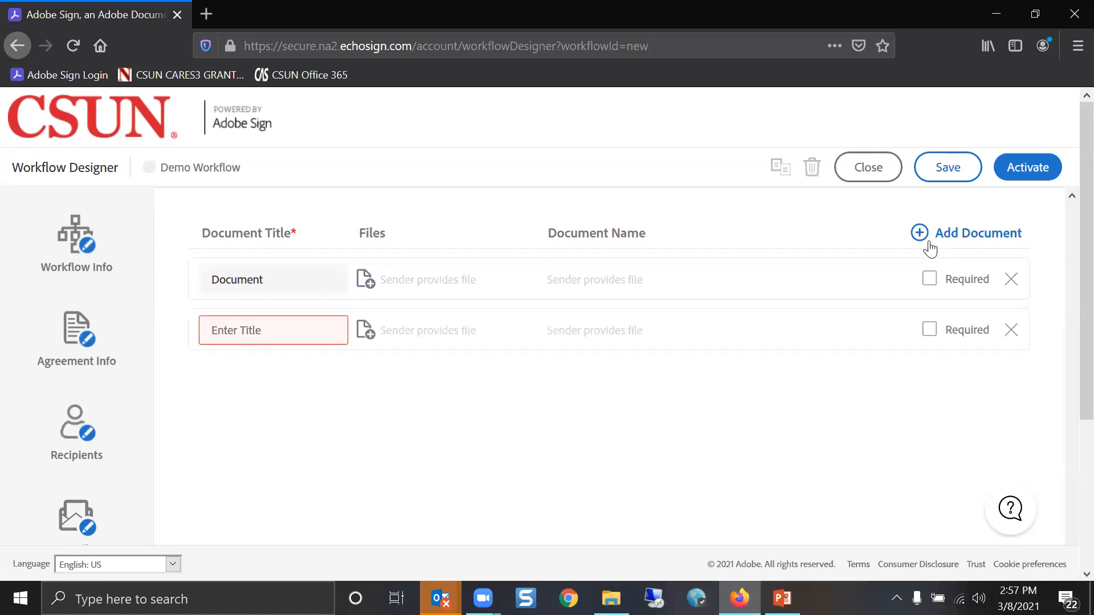
click(364, 280)
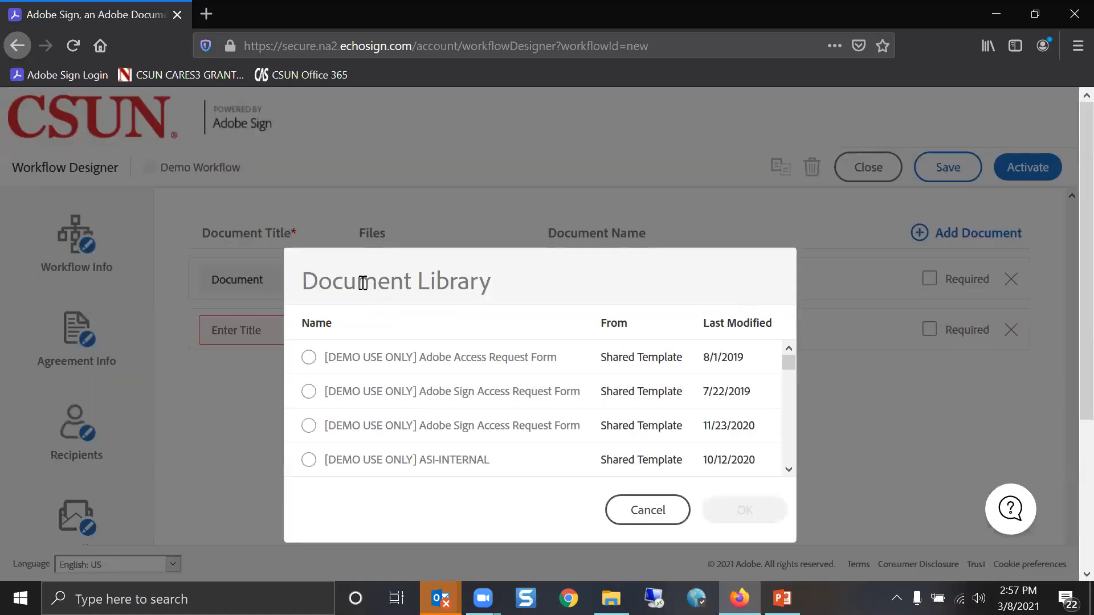
drag(786, 359, 789, 473)
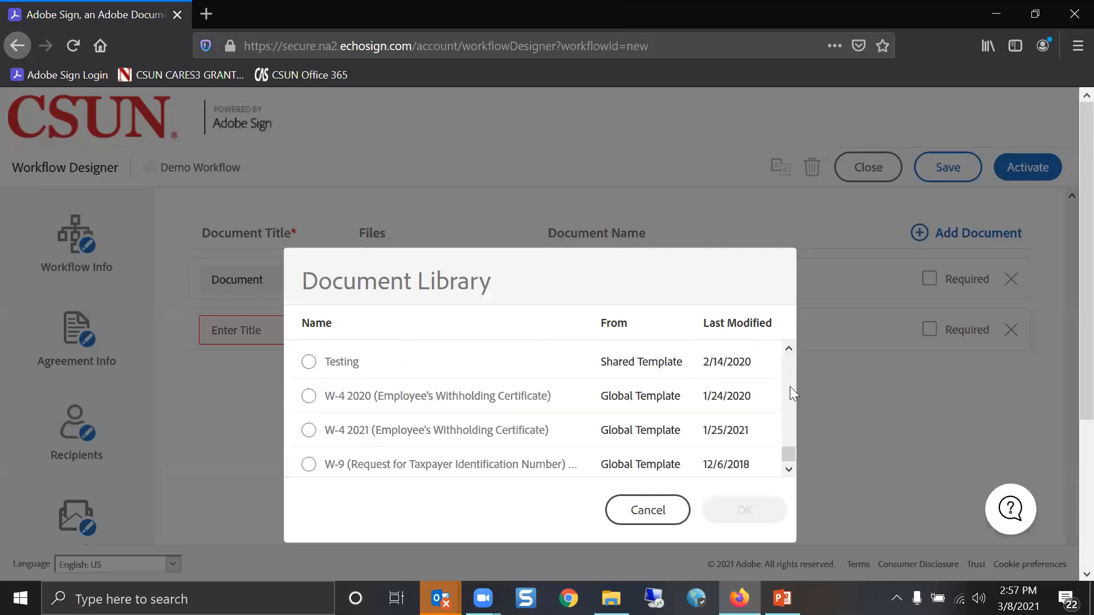
scroll(790, 387, up, 2)
scroll(789, 385, up, 2)
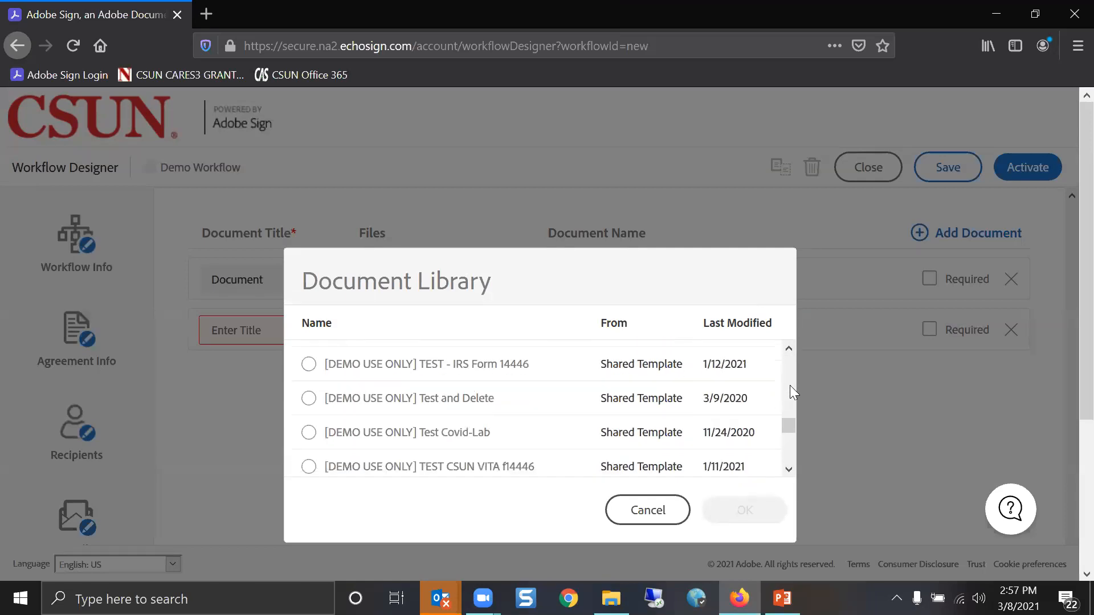
scroll(790, 386, up, 2)
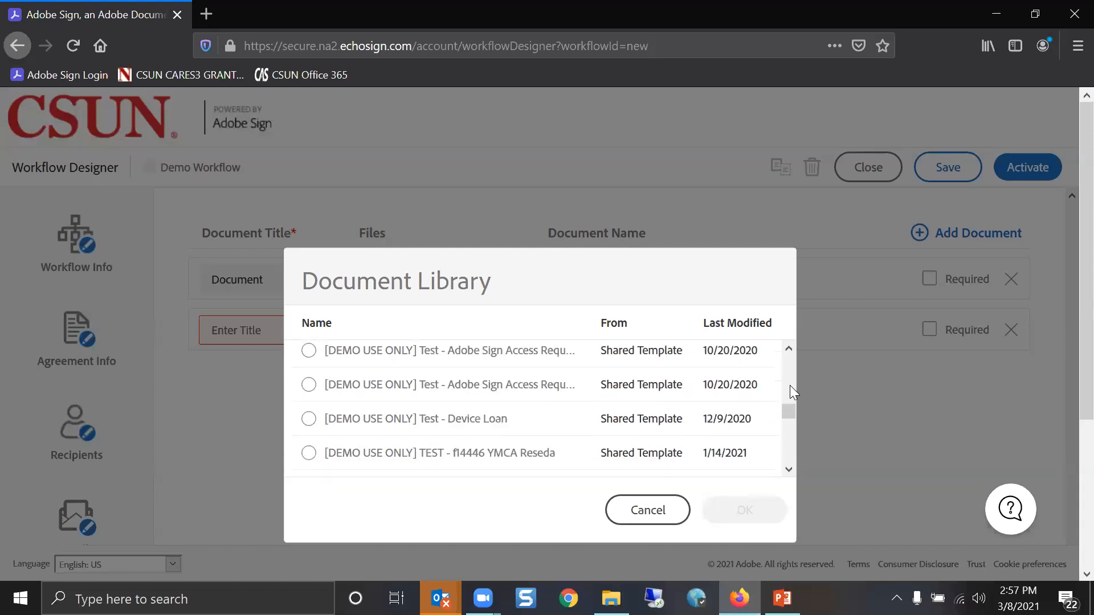
scroll(789, 369, up, 2)
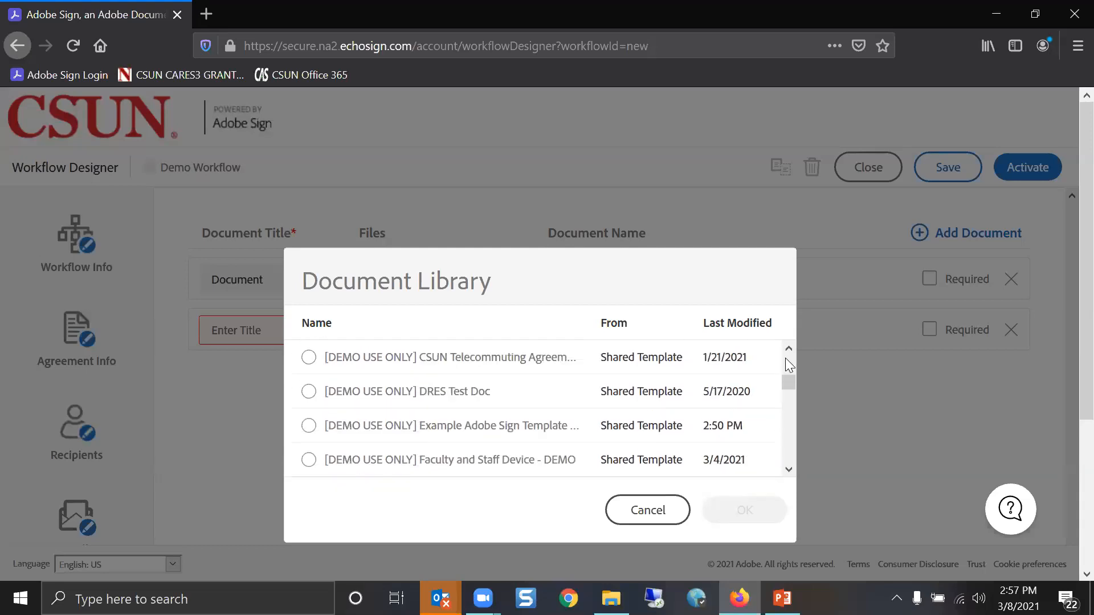
click(309, 426)
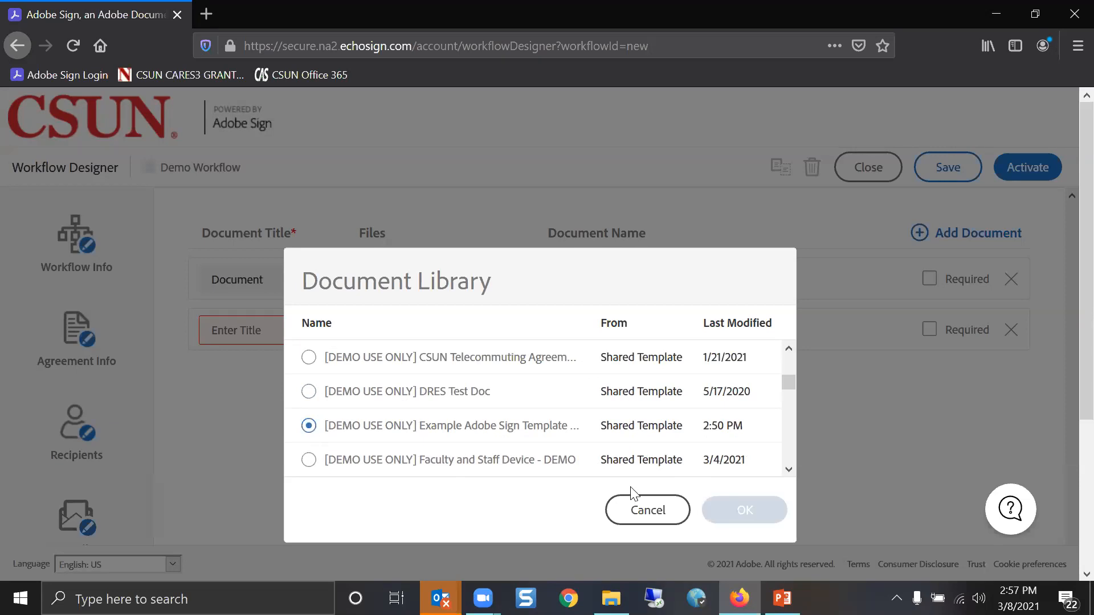
click(743, 510)
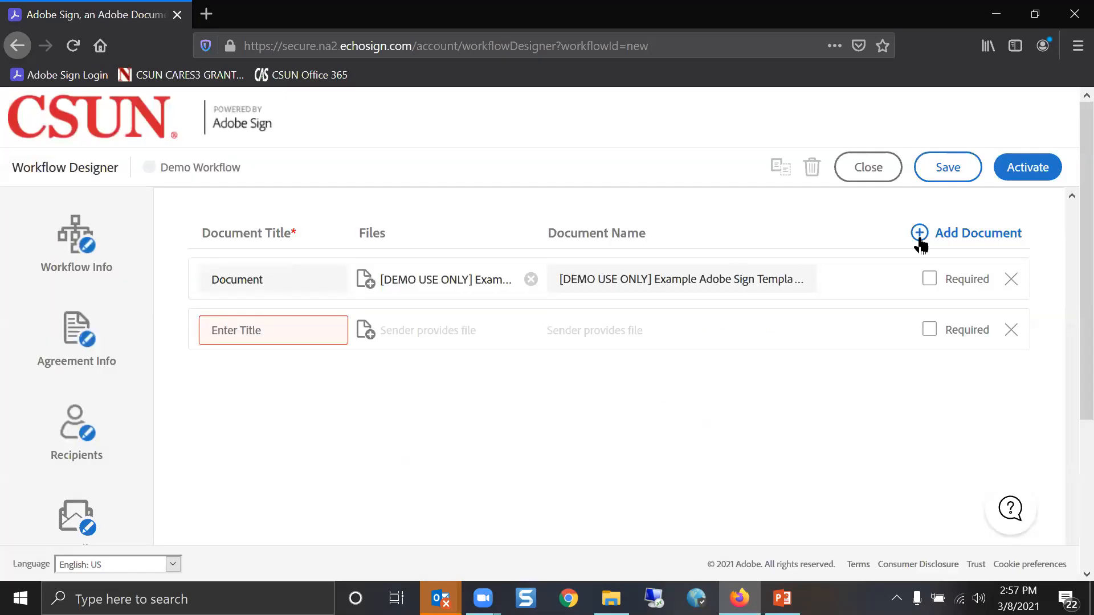
Mark the template document required and title the second slot 'Supporting Documentation'
click(930, 278)
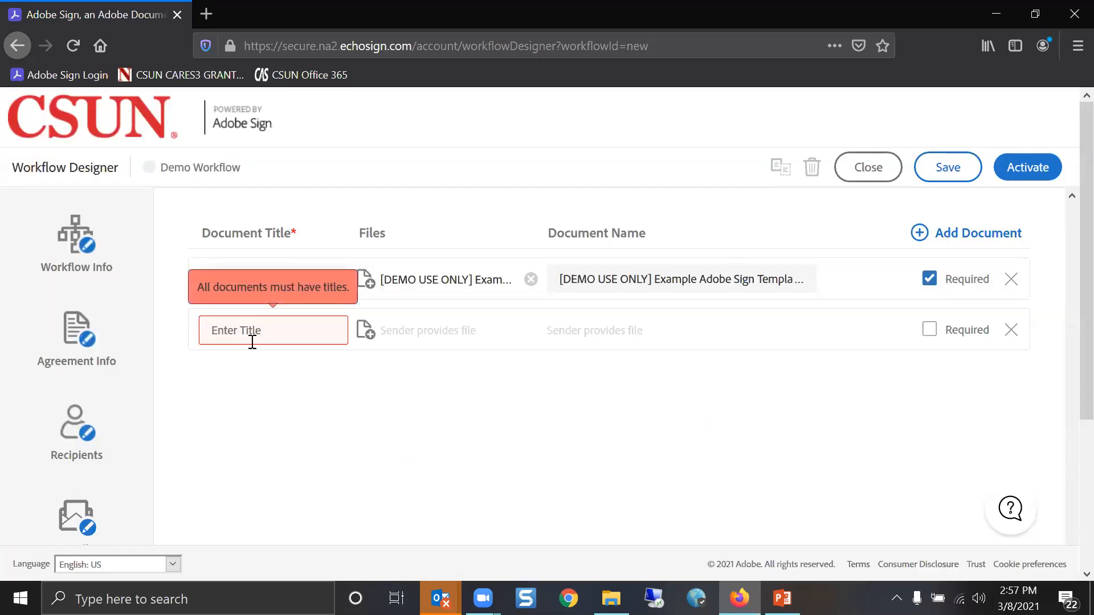
click(290, 327)
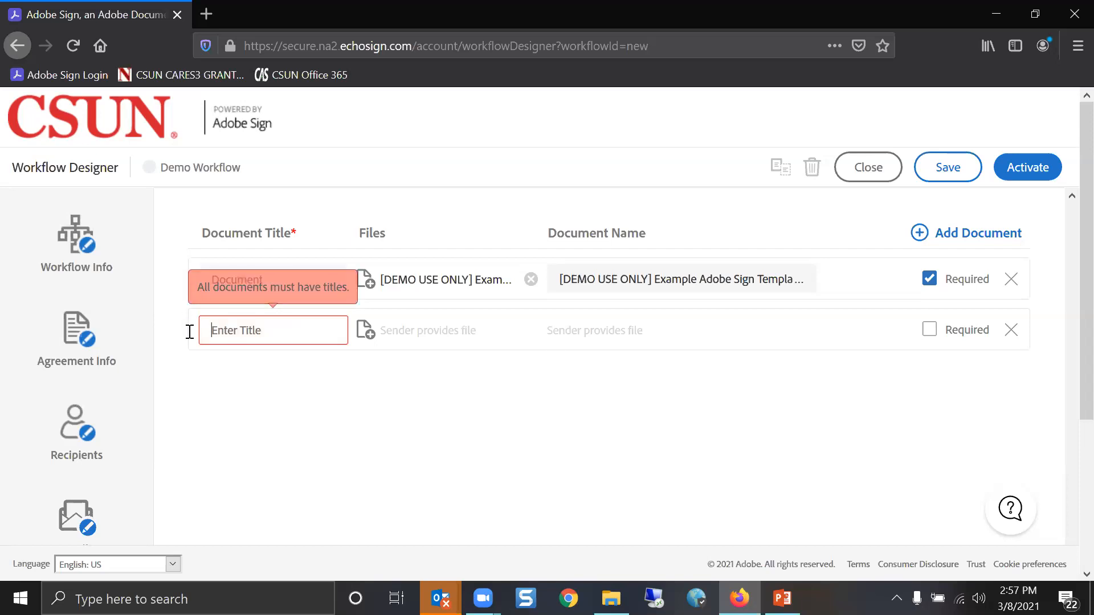
text(Supporting Documentation)
click(533, 416)
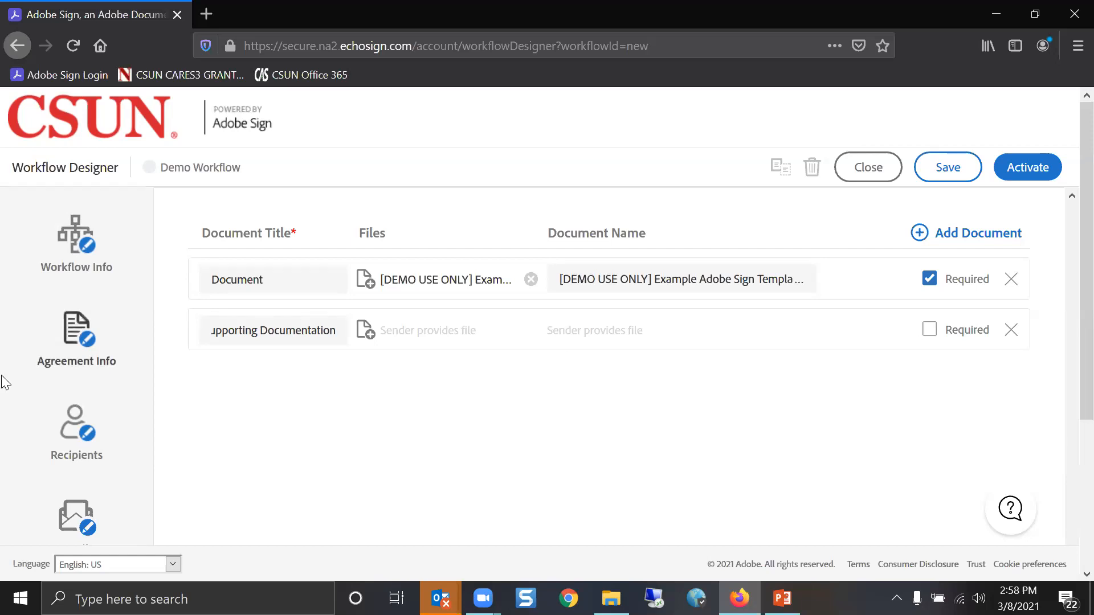
Add a blank, editable field row under Sender Input Fields
scroll(2, 381, down, 5)
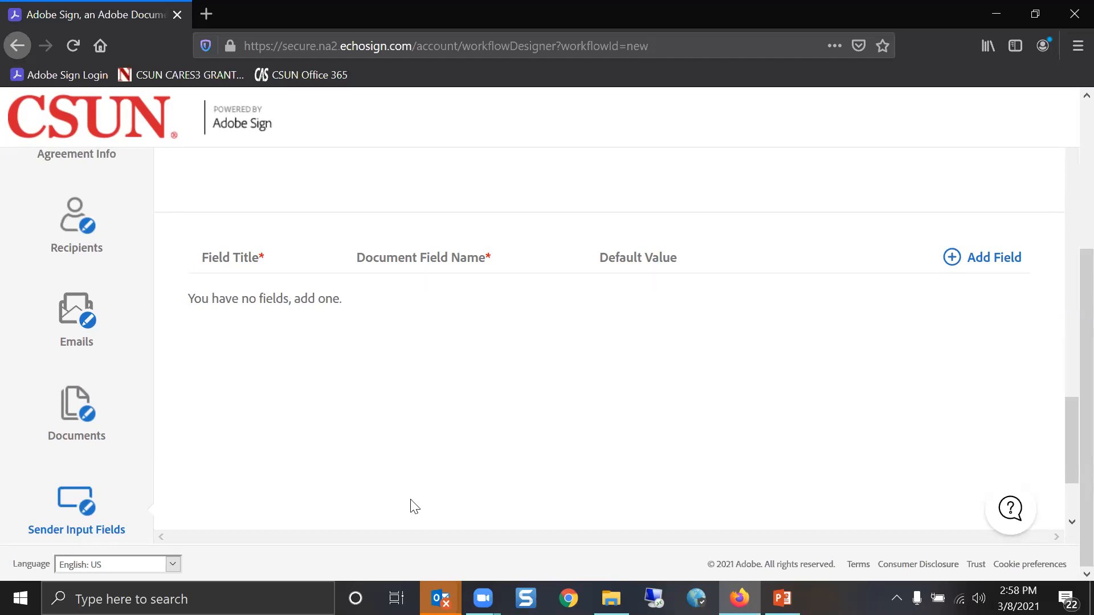
click(950, 261)
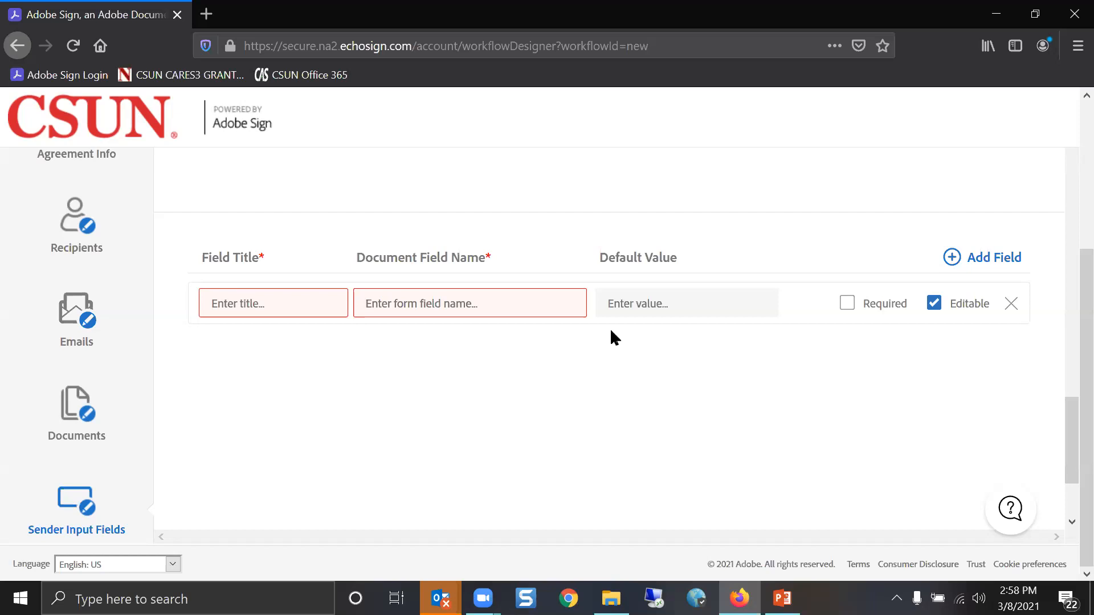
Set the first sender field to title 'Enter your name', document field Name, required
mouse_move(537, 296)
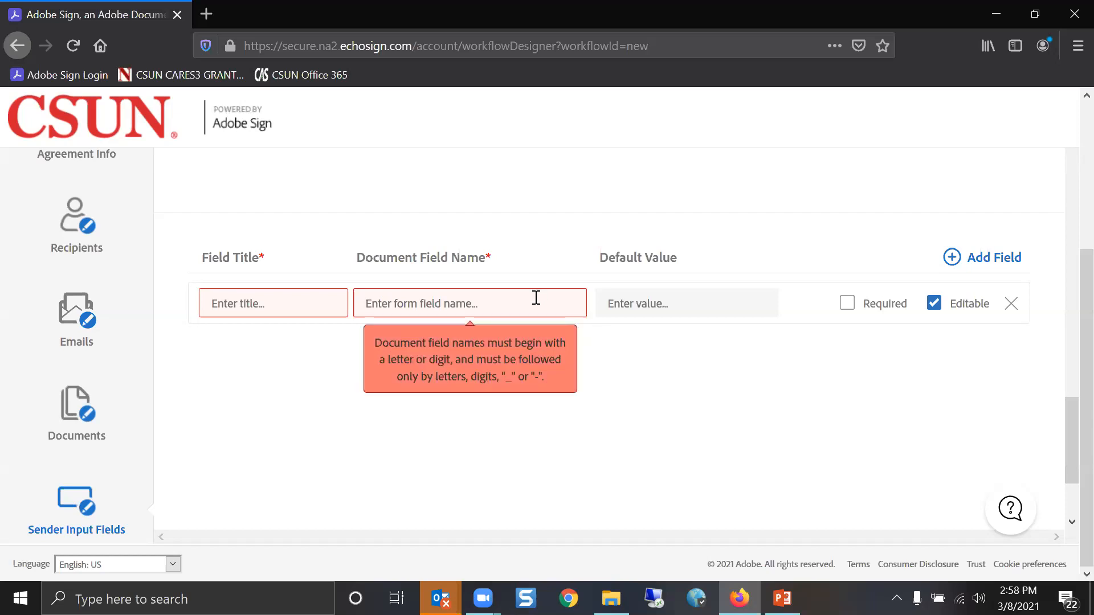
click(536, 298)
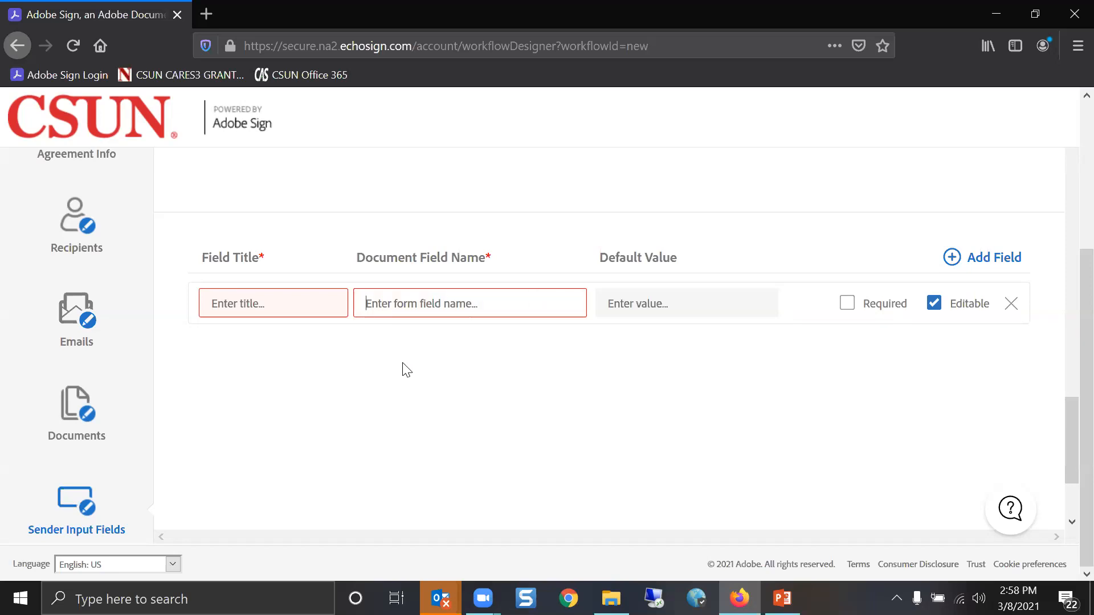
text(Name)
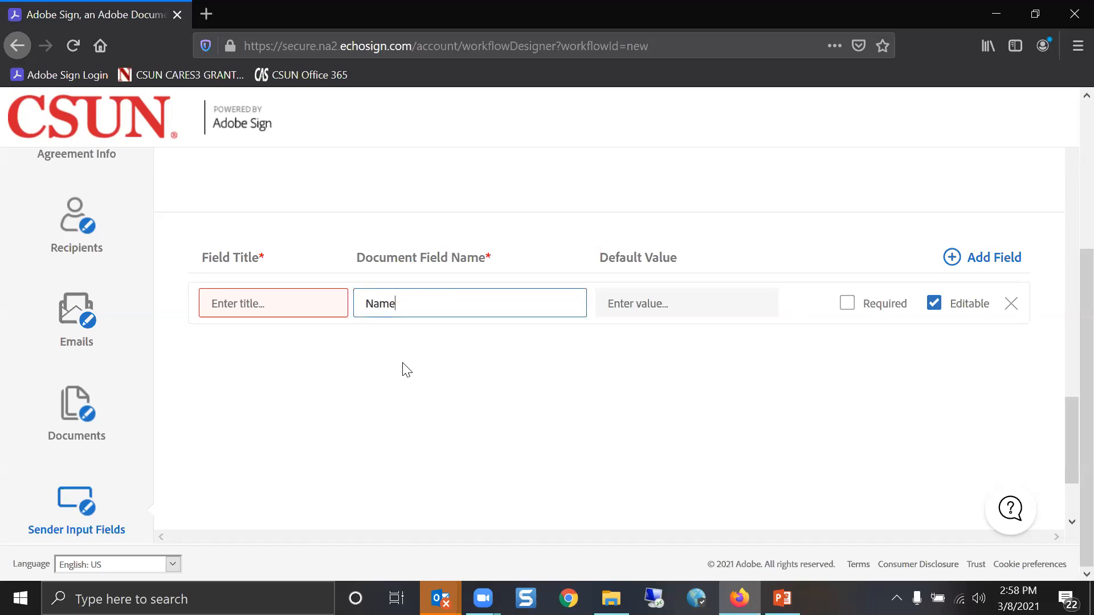
key(shift+Tab)
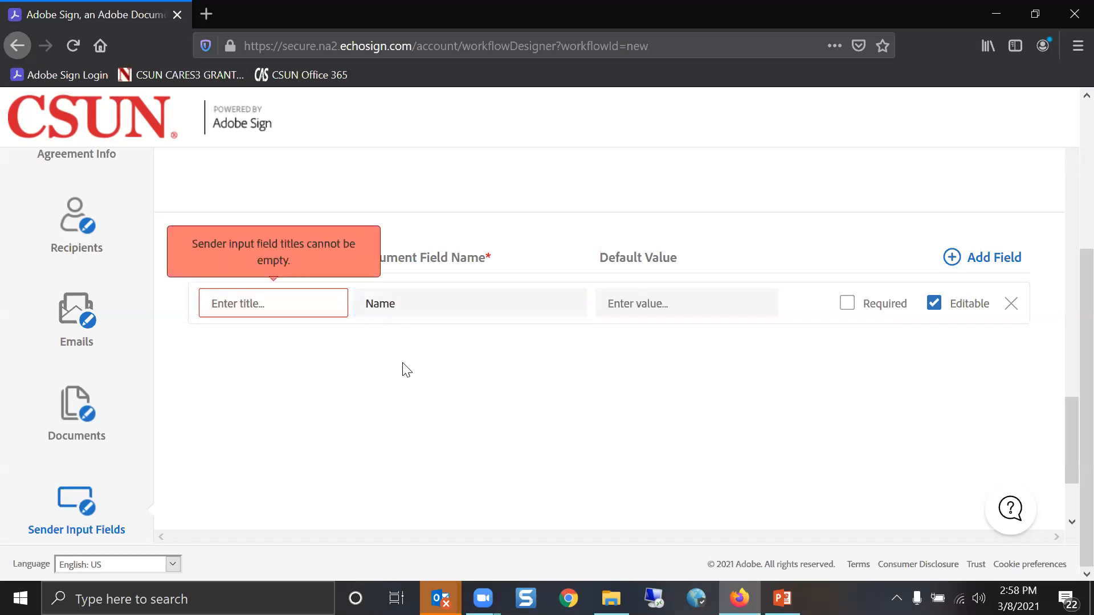
text(E)
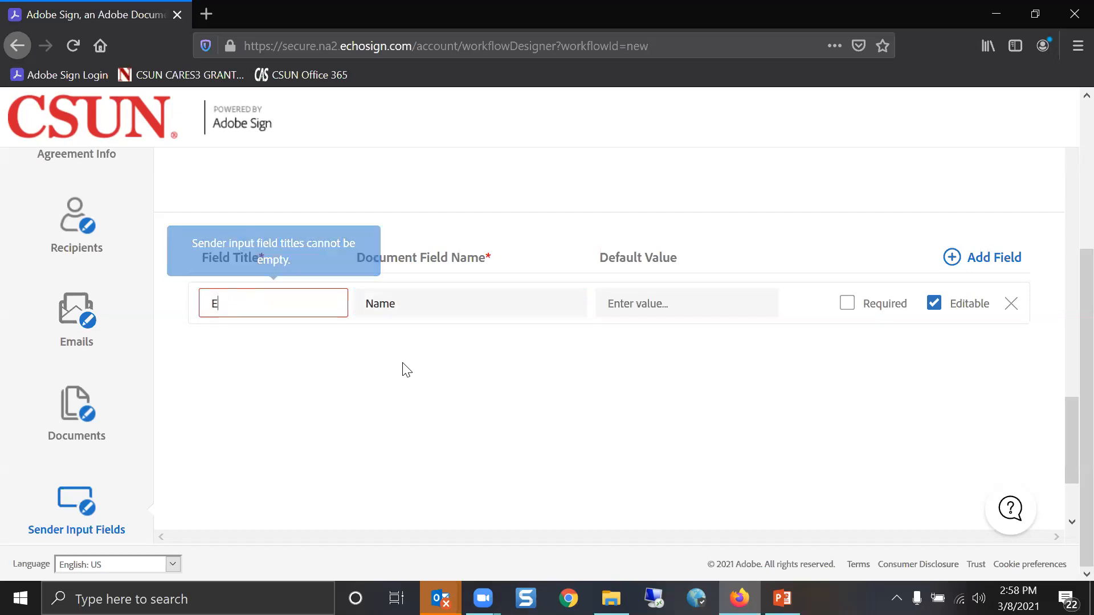
text(nter your name)
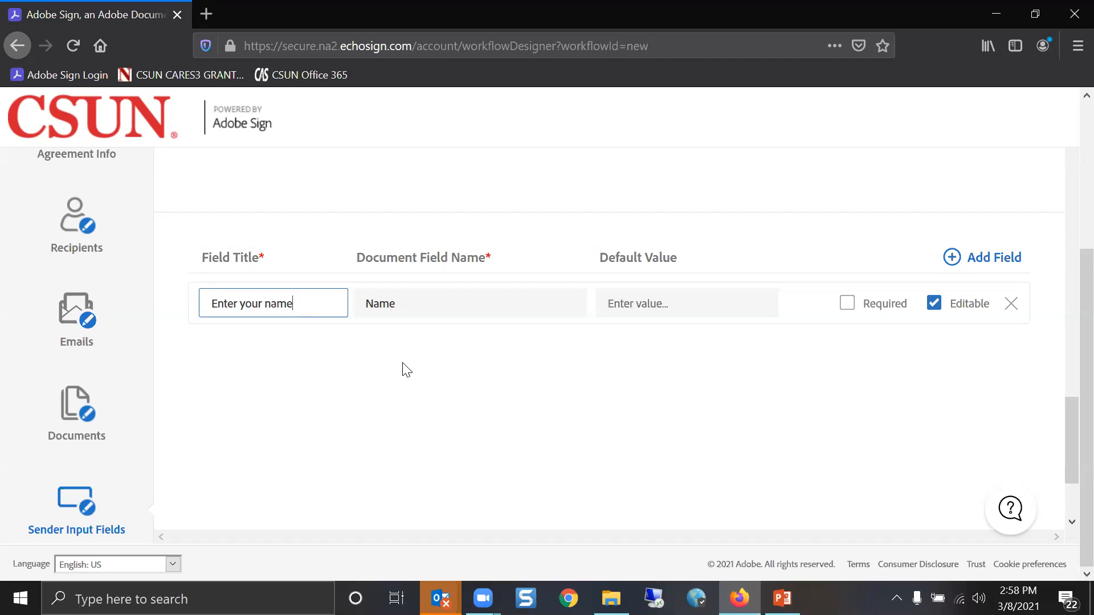
click(744, 305)
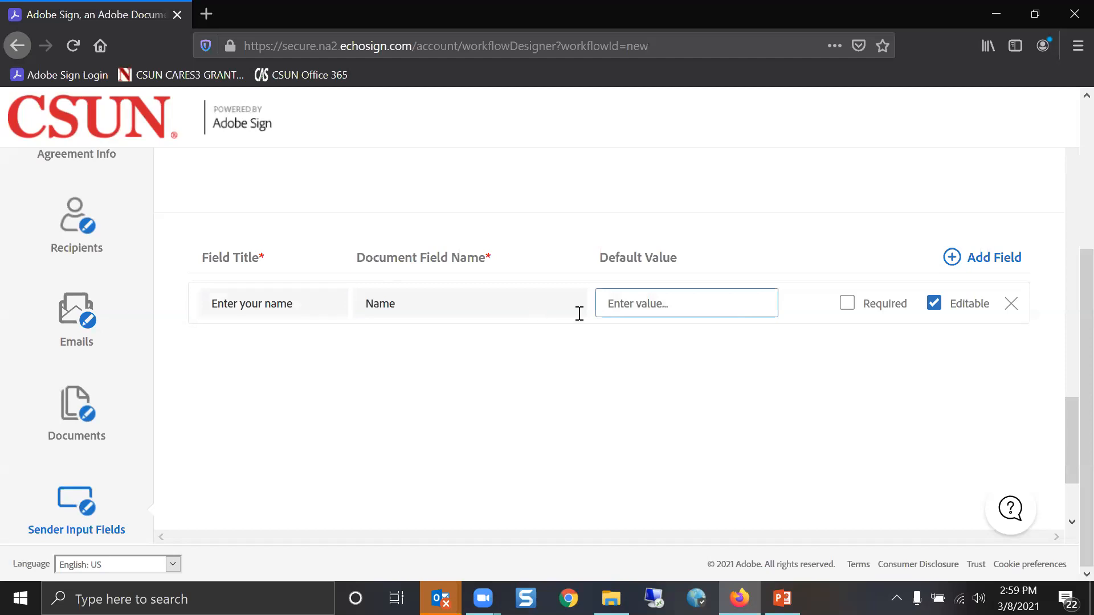
click(849, 305)
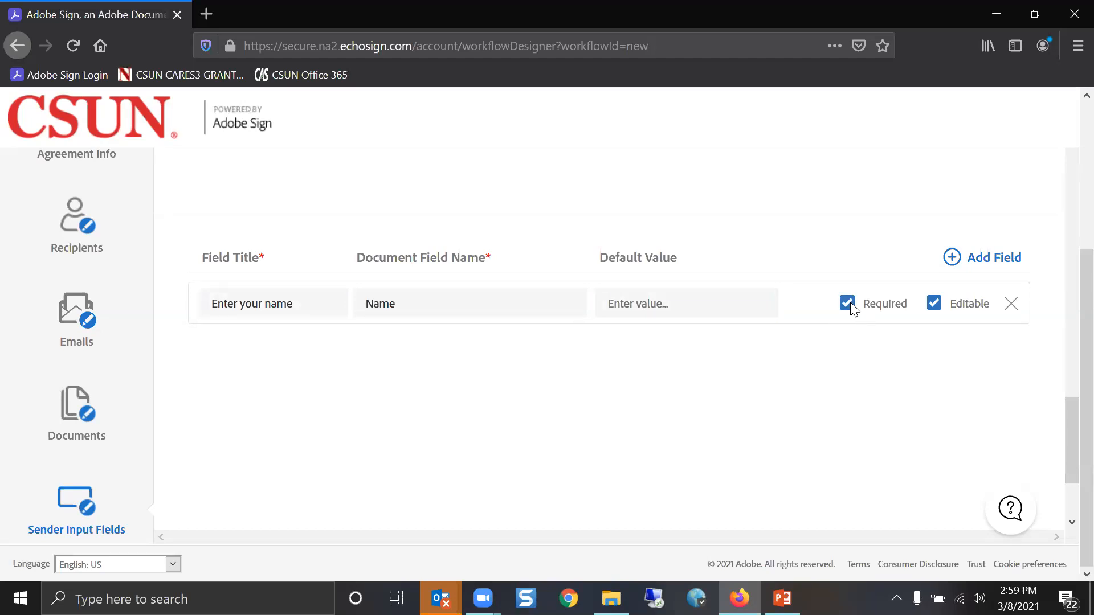
Add a second required sender field 'Enter your CSUN ID' mapped to CSUNID
click(956, 269)
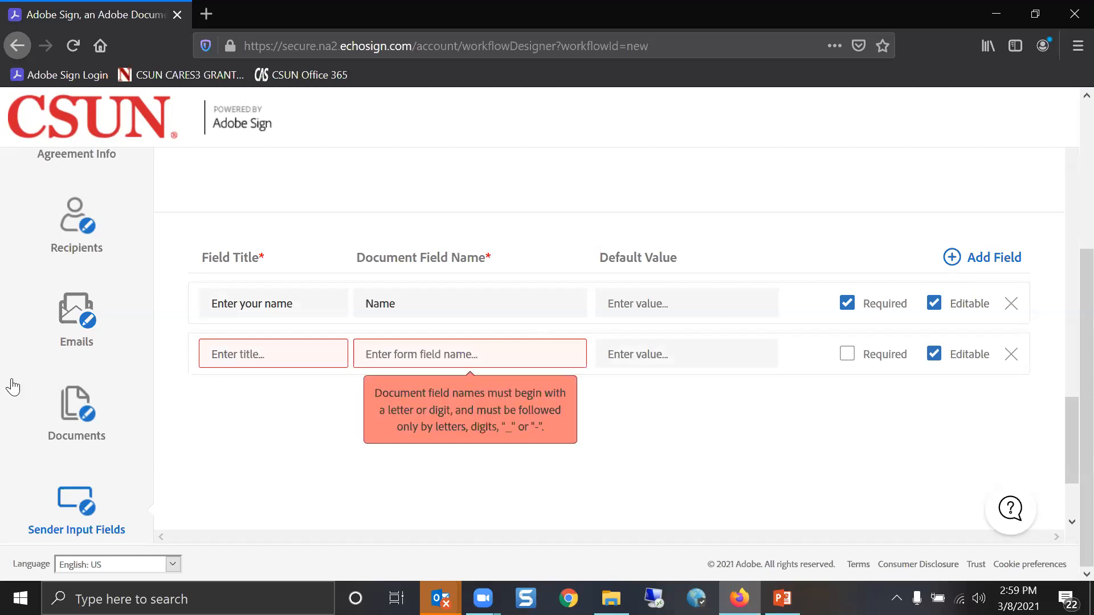
click(291, 360)
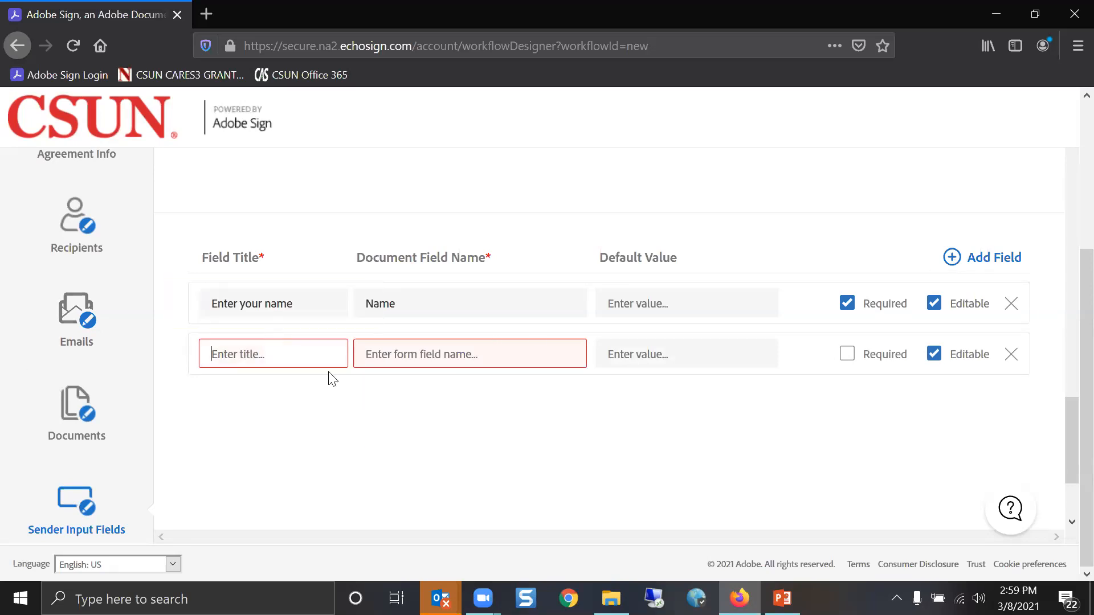
text(Enter your CSUN ID)
key(Tab)
text(CSUNID)
key(Tab)
click(847, 354)
drag(1082, 422, 1068, 98)
drag(1081, 328, 1066, 167)
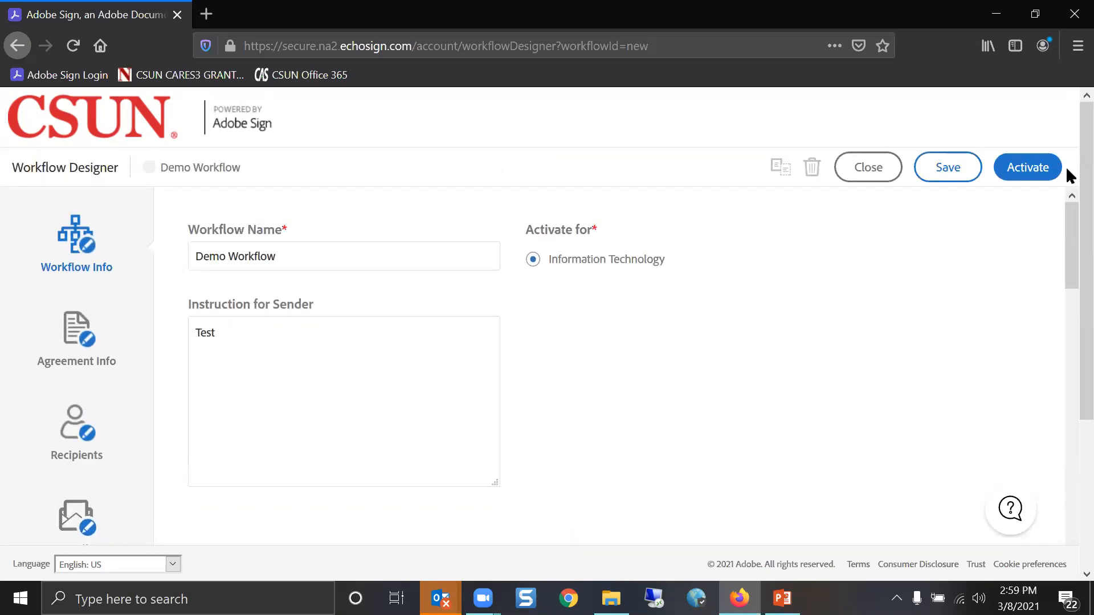
Save the Demo Workflow, confirm its activation, and go back to the Home dashboard
click(952, 171)
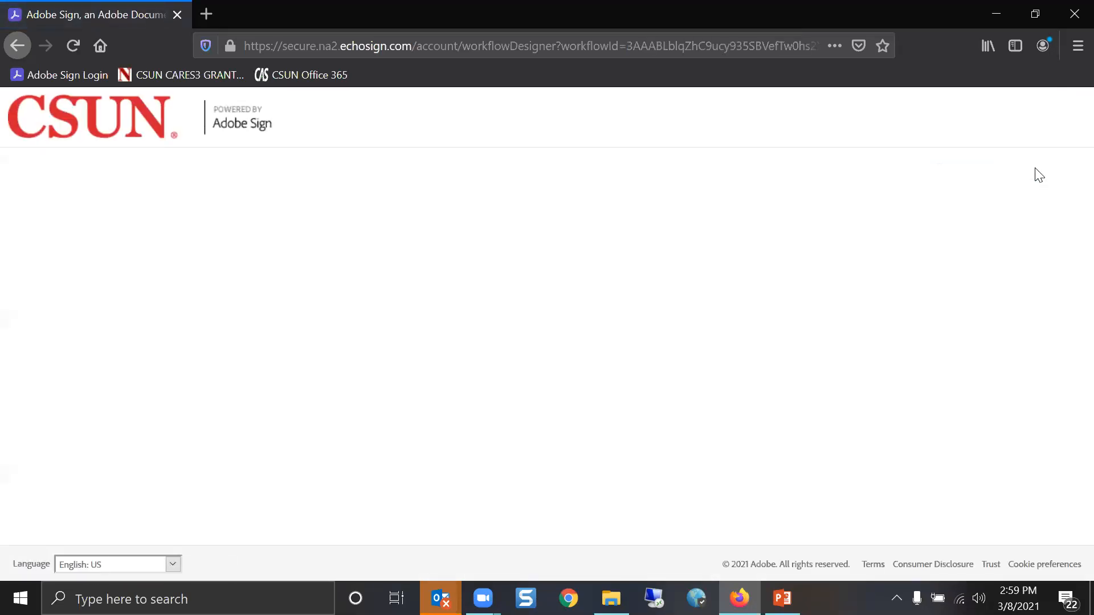
click(1035, 169)
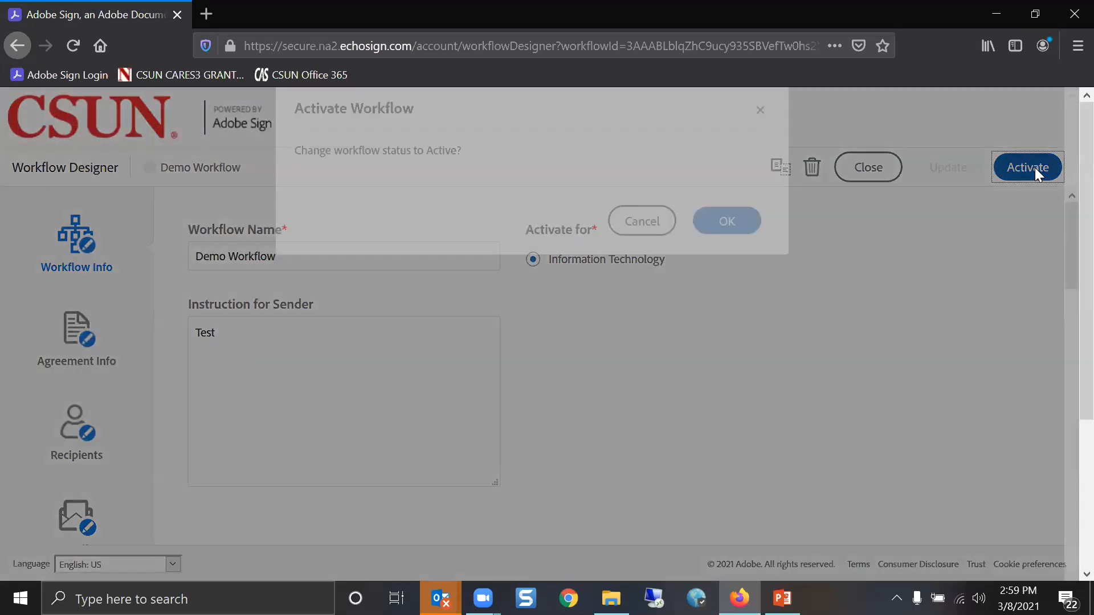
click(710, 256)
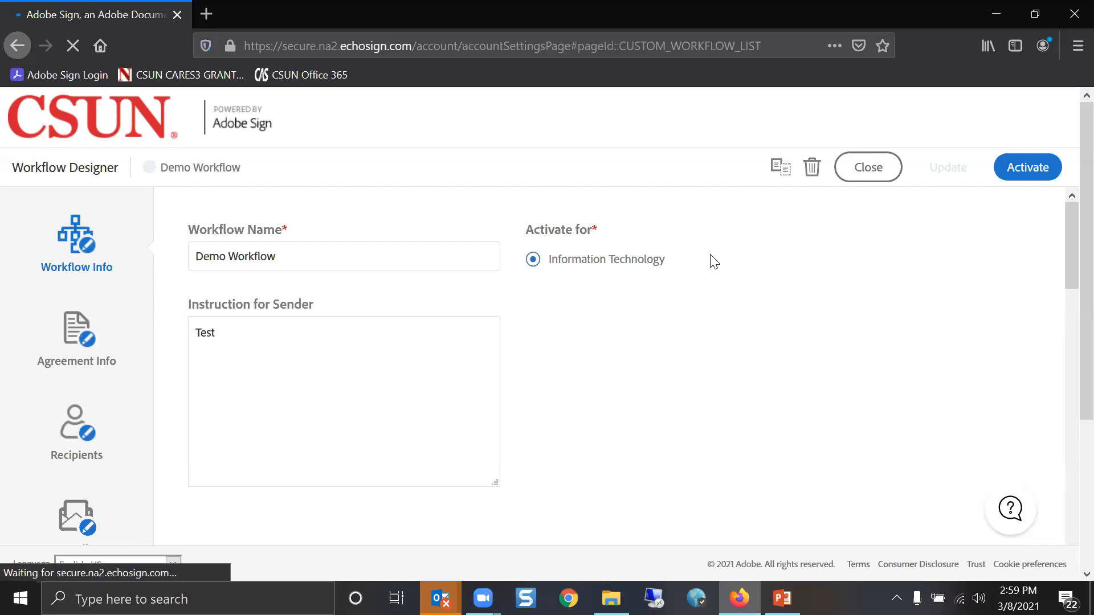
click(39, 170)
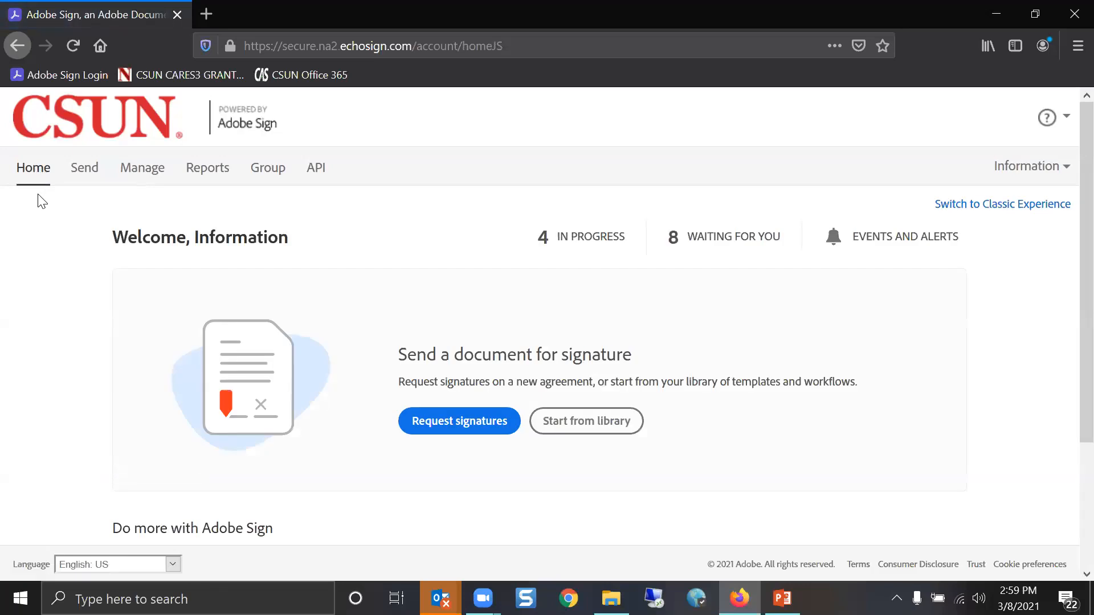
Start from library, show the Workflows list, and select Demo Workflow
scroll(41, 202, down, 3)
scroll(86, 205, up, 3)
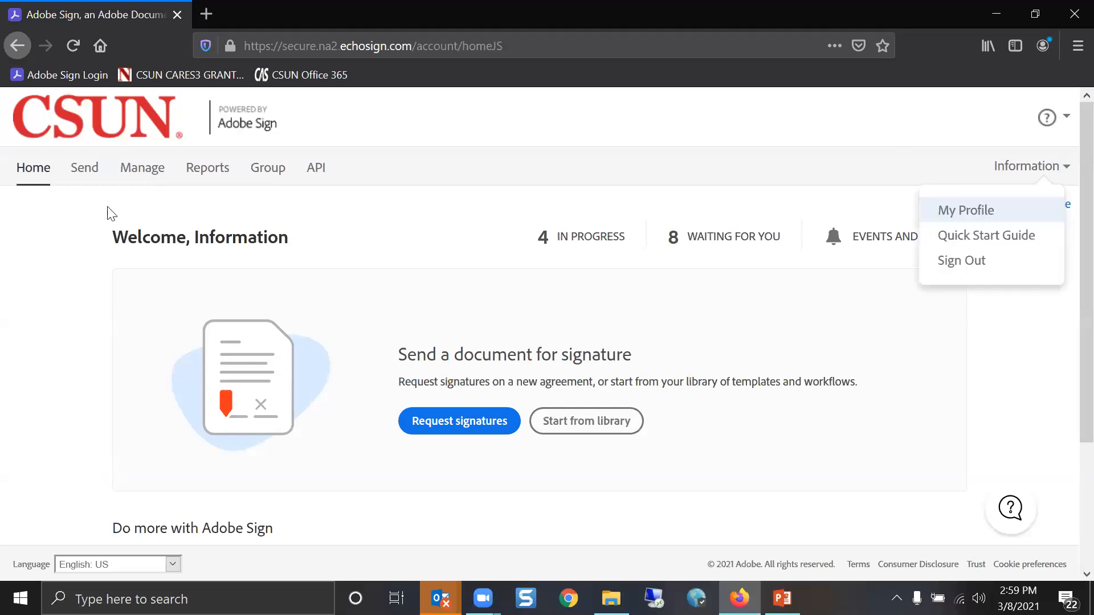
click(552, 429)
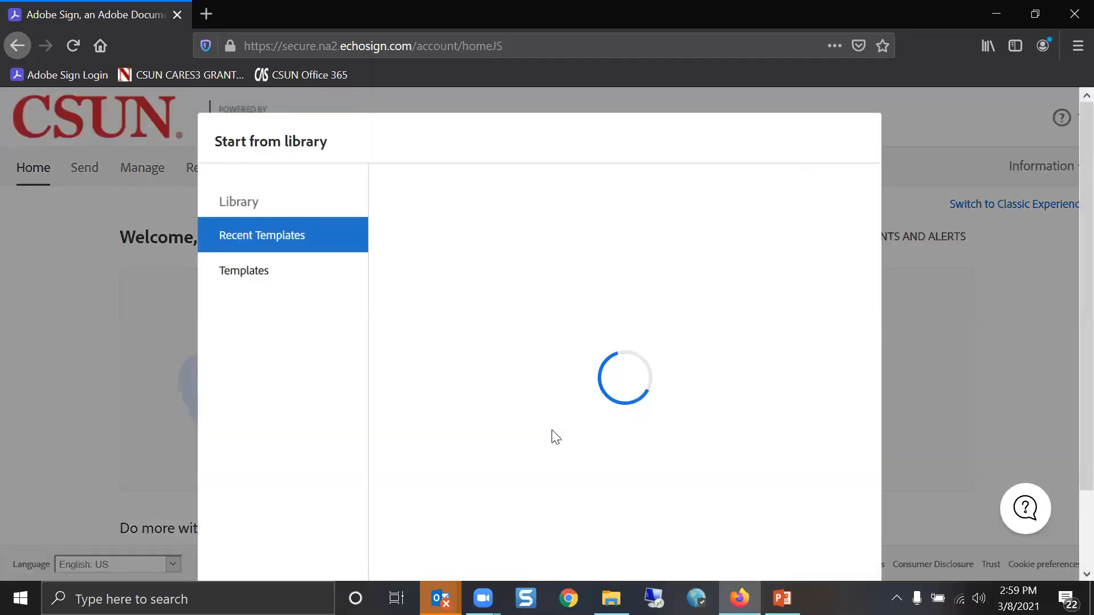
click(275, 321)
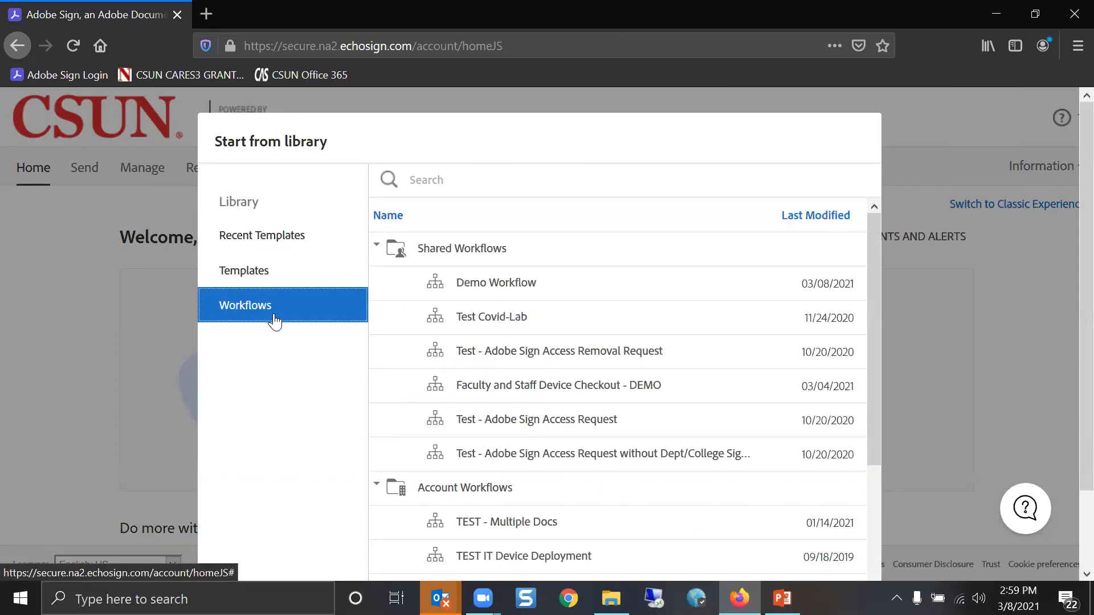
click(735, 291)
scroll(735, 290, down, 3)
scroll(786, 246, up, 3)
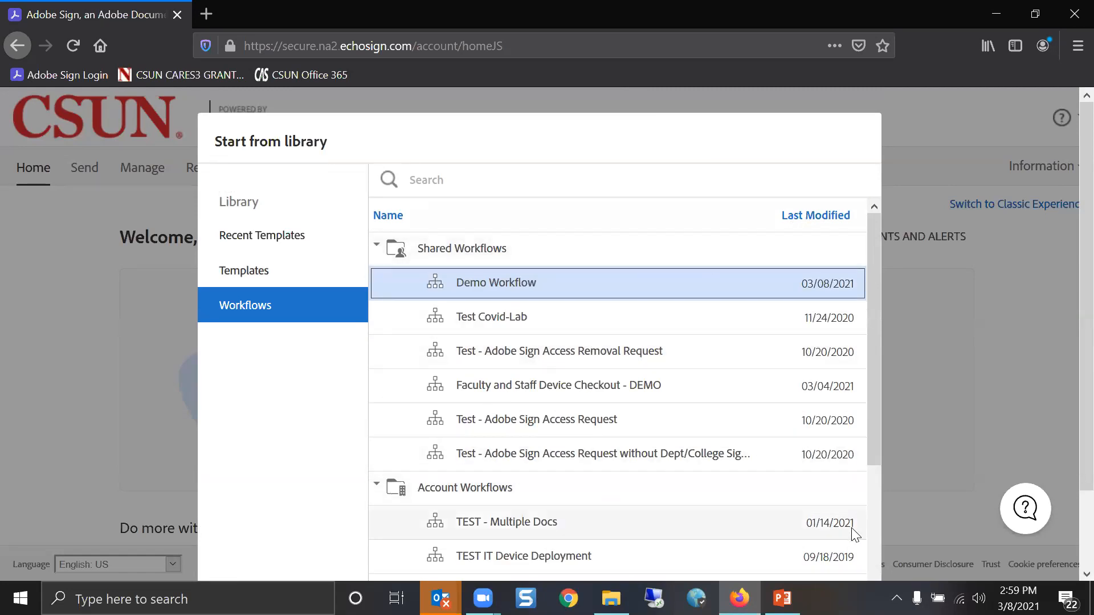
drag(877, 464, 883, 559)
scroll(619, 415, down, 2)
Start Demo Workflow and review its send form with AVP/Director, VP and IT Review recipients
click(828, 533)
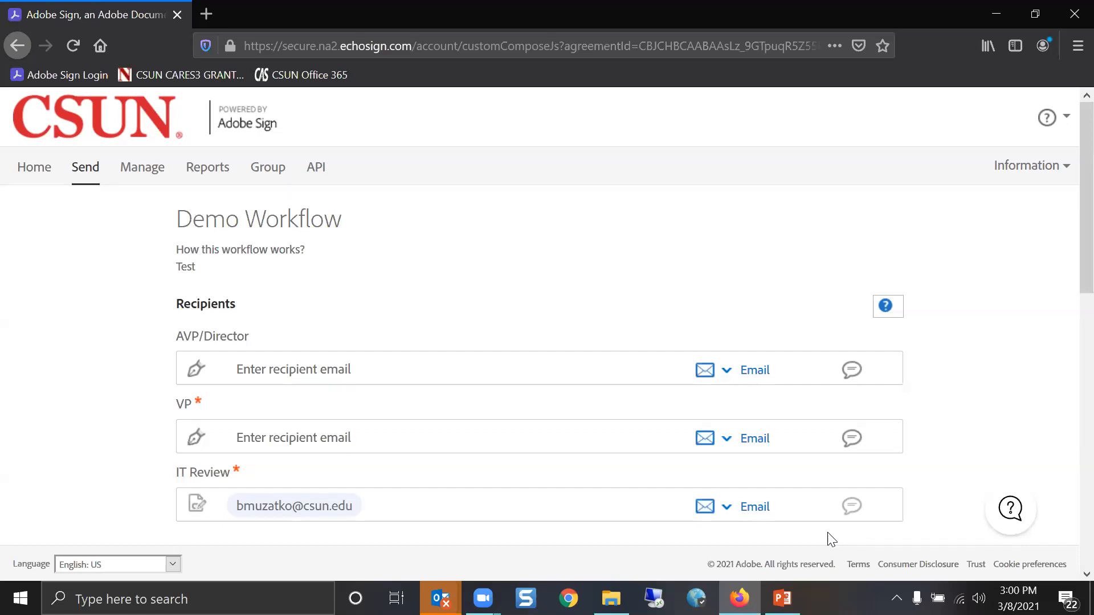
scroll(470, 225, down, 2)
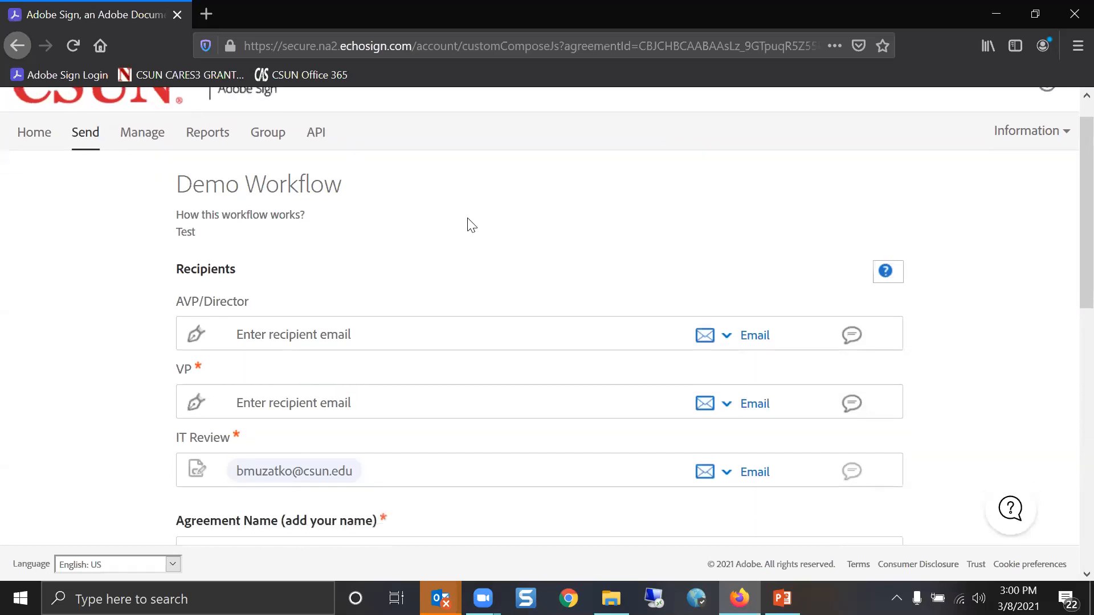
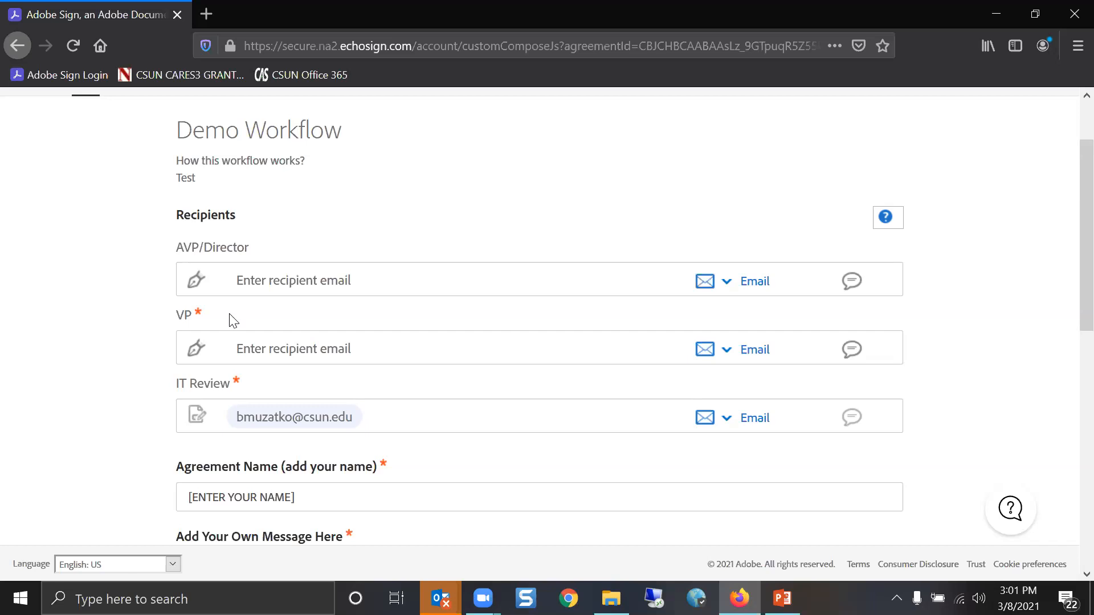
Add the VP recipient's e-mail address to the VP field
click(265, 337)
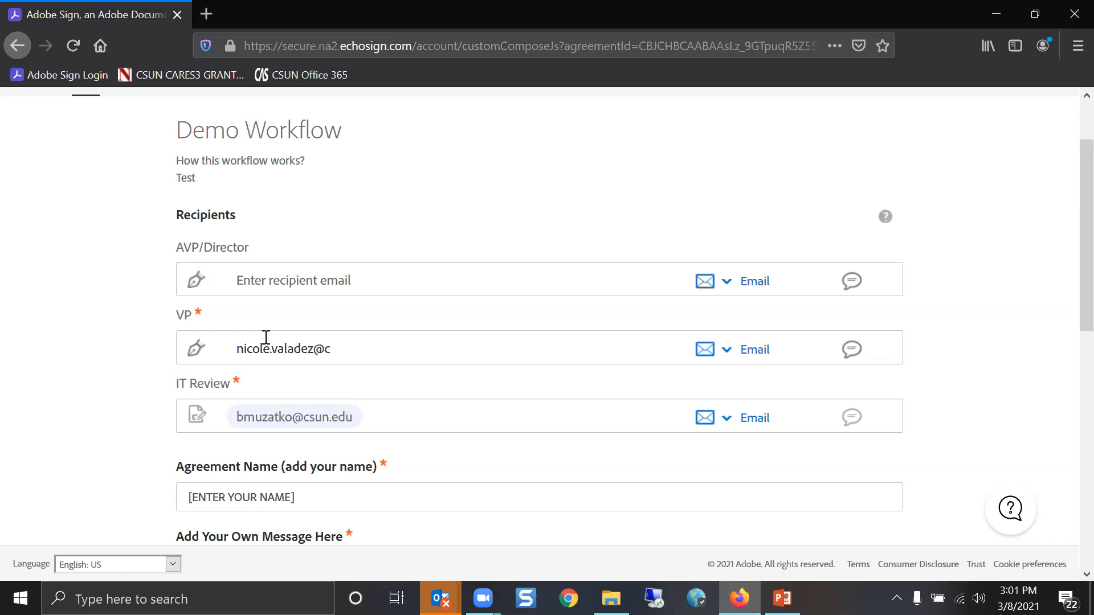
key(Return)
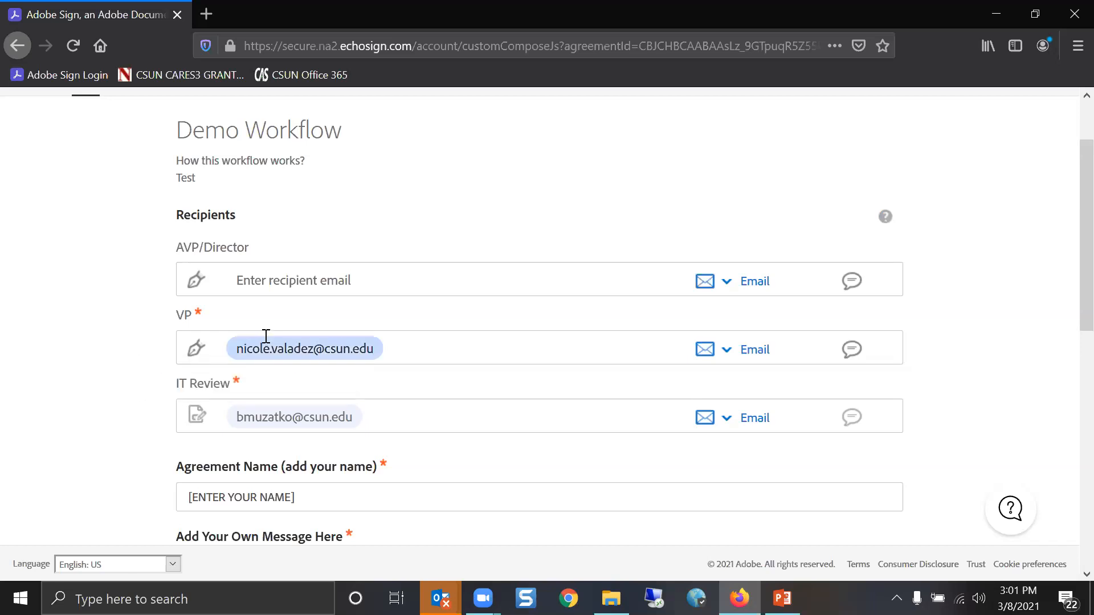
Replace the [ENTER YOUR NAME] agreement name with the sender's full name followed by 'Form'
scroll(256, 399, down, 2)
click(244, 405)
double_click(244, 405)
drag(320, 398, 100, 401)
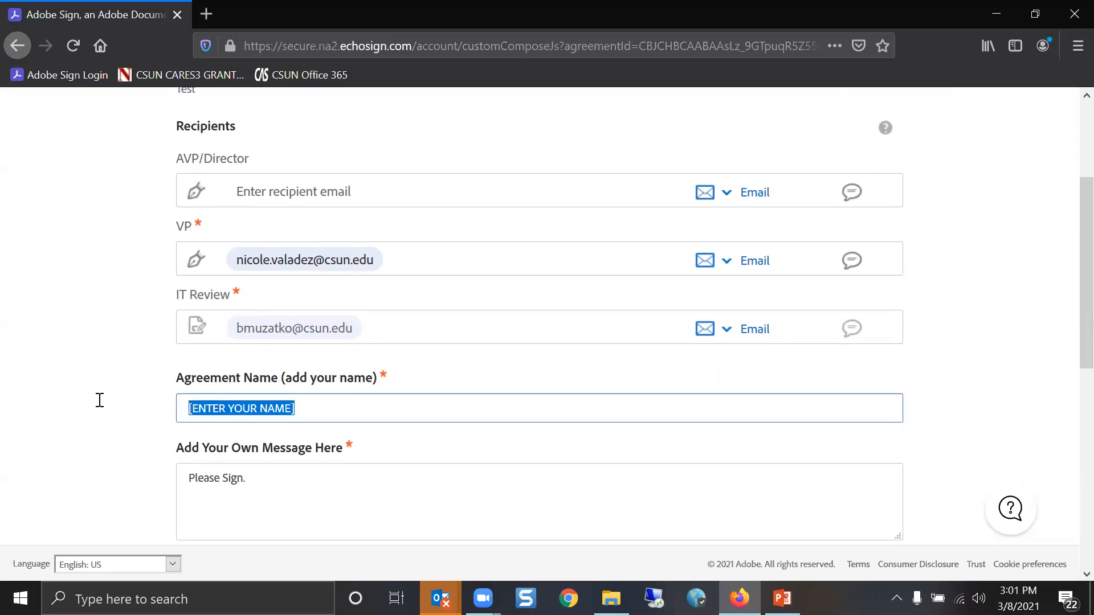
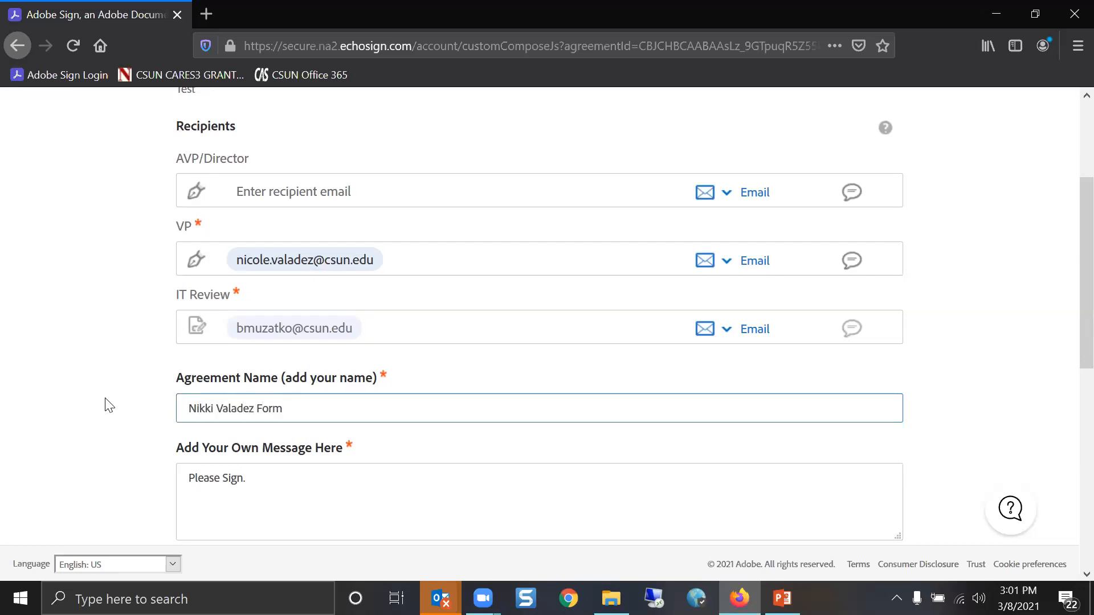
scroll(330, 502, down, 6)
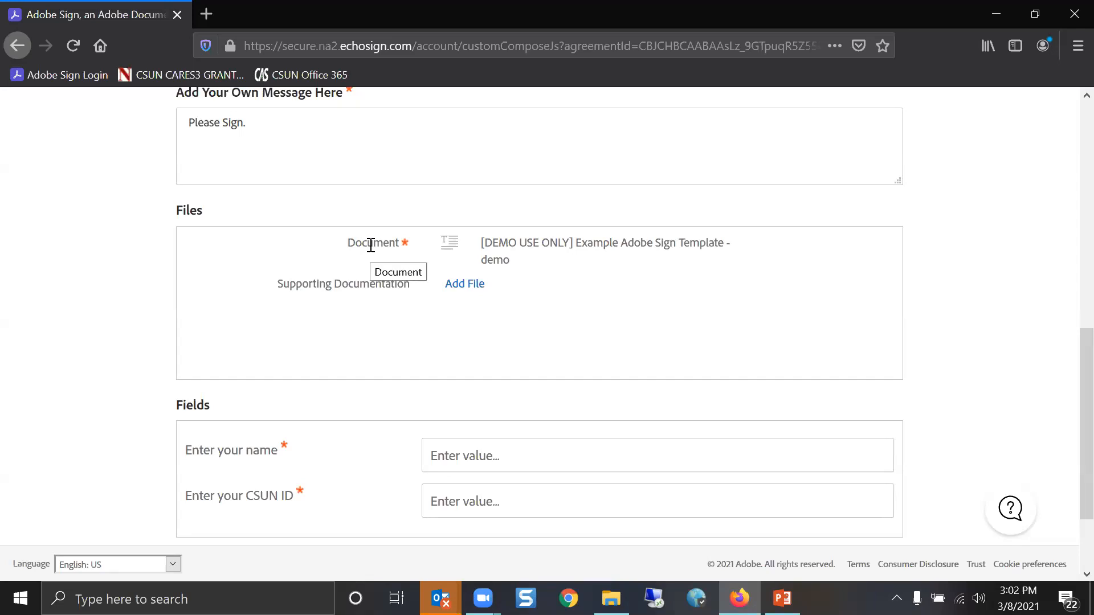
click(469, 285)
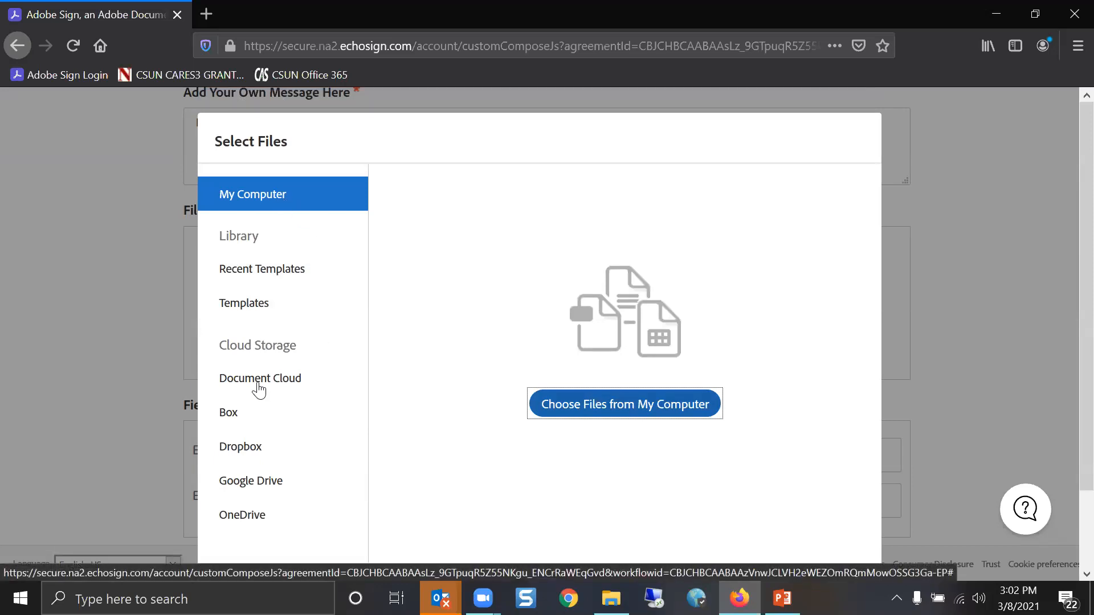
click(1036, 165)
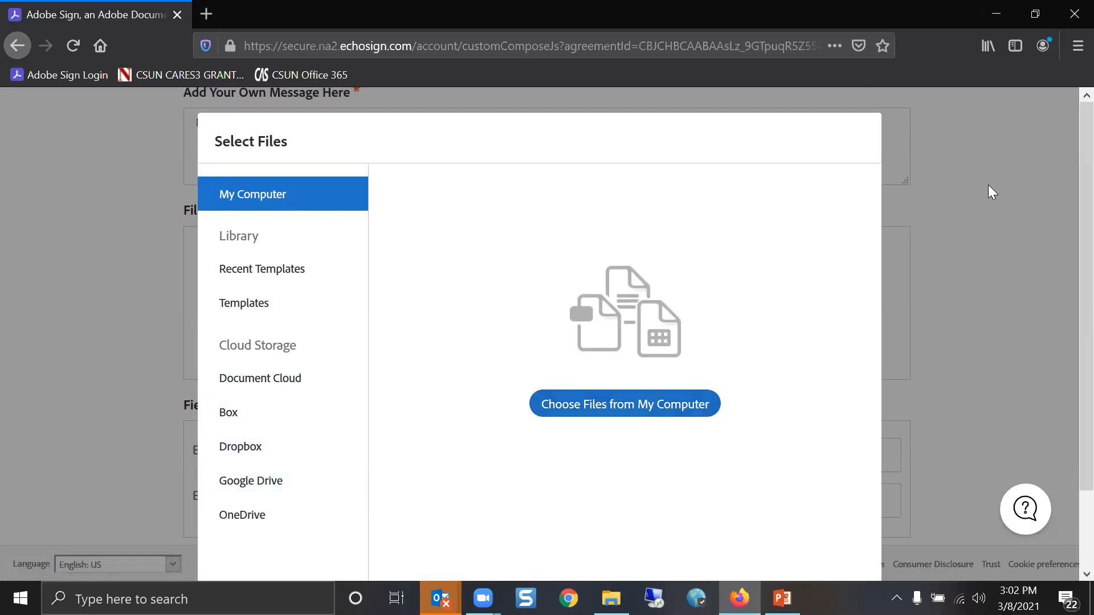
scroll(860, 439, down, 2)
click(781, 529)
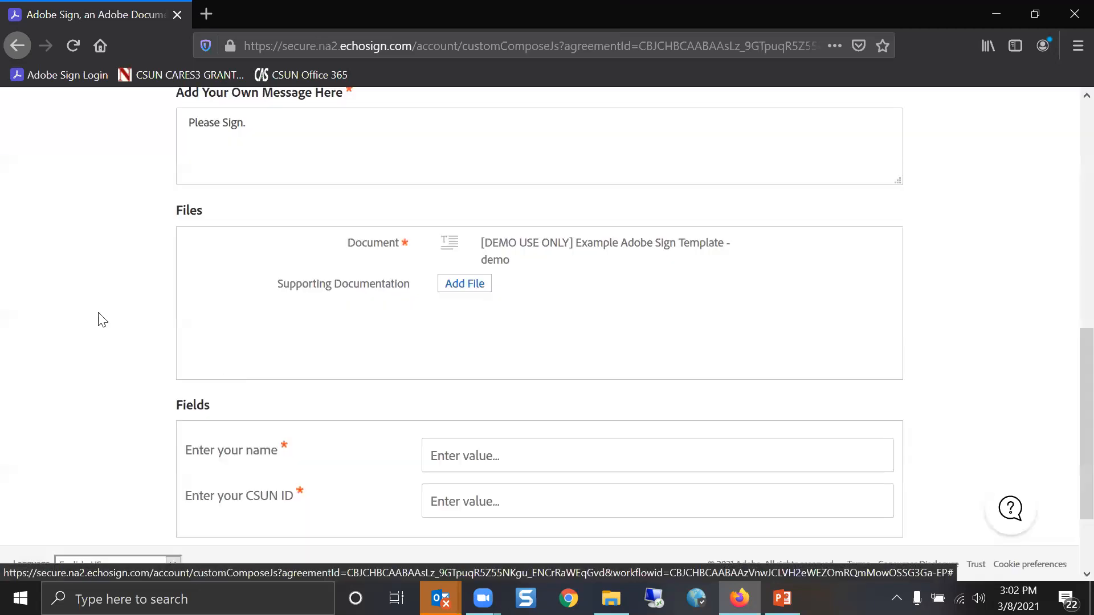
Fill the name field with the sender's full name and CSUN ID with their ID, then send
scroll(567, 299, down, 2)
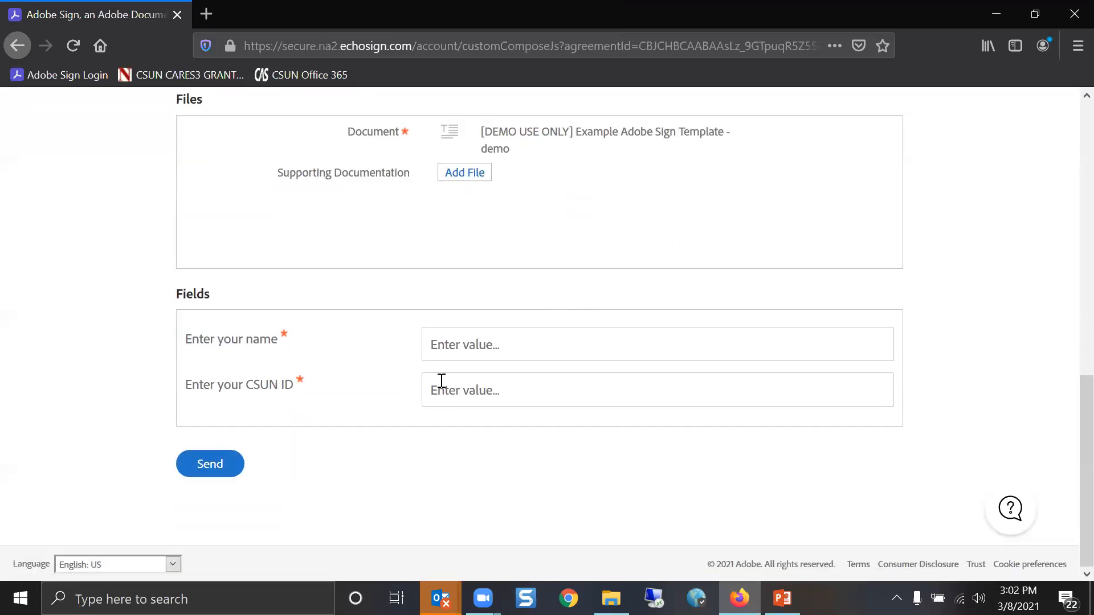
click(627, 344)
key(Tab)
key(Tab)
text(123123123)
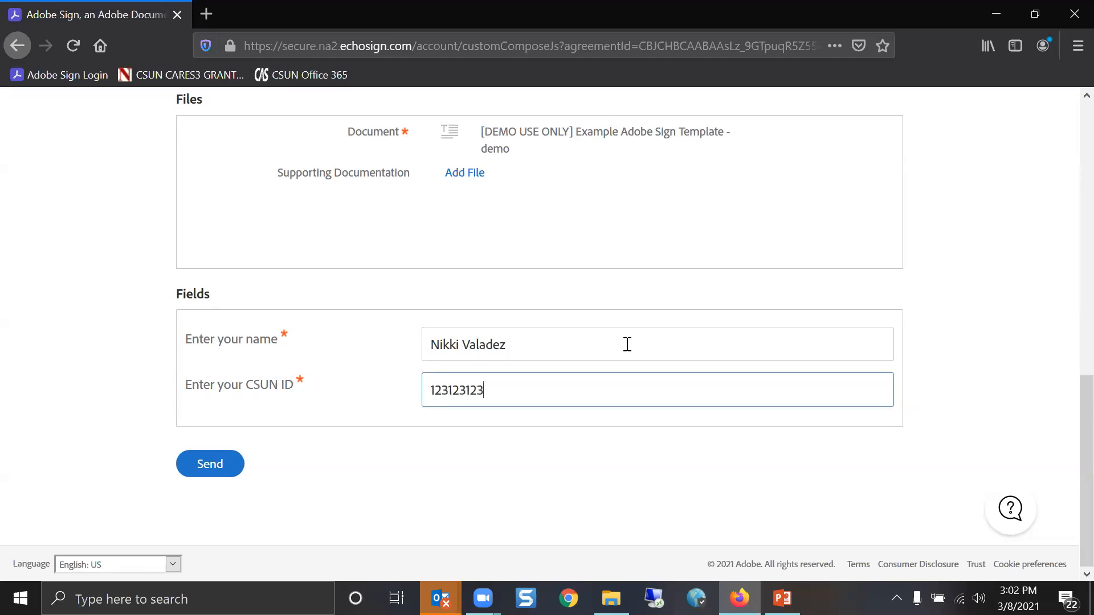
click(188, 472)
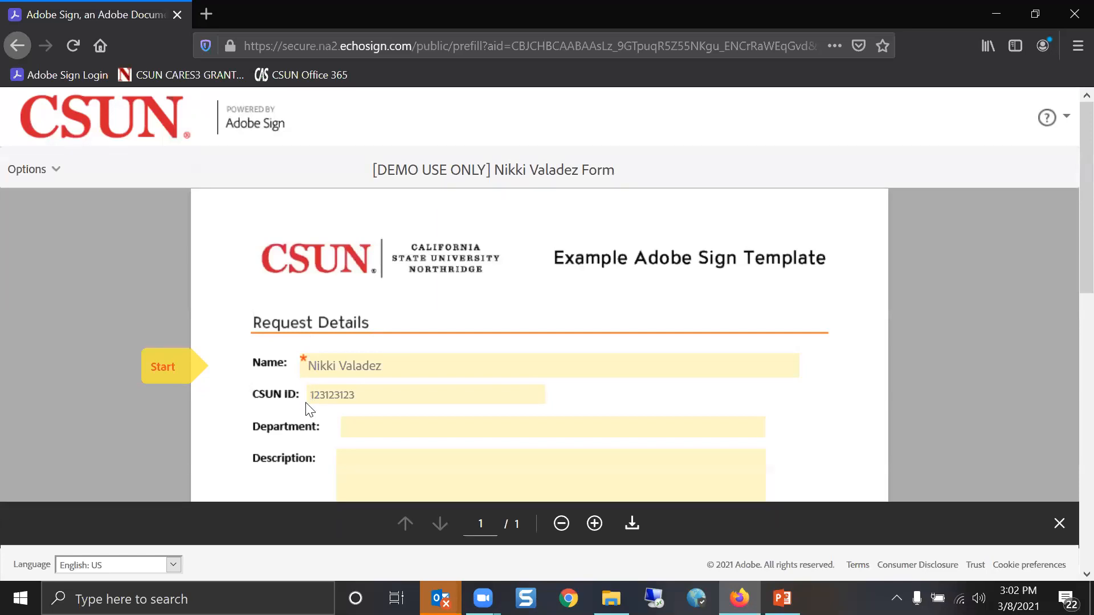
Review the prefilled CSUN template form, then return to the PowerPoint slide show
scroll(353, 416, down, 2)
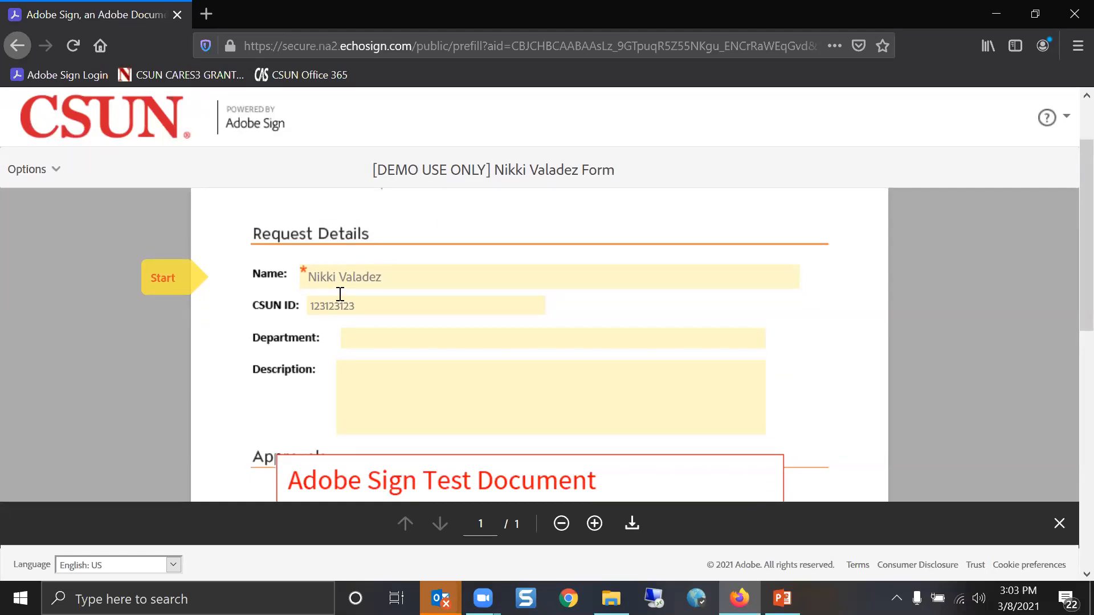
scroll(419, 280, down, 5)
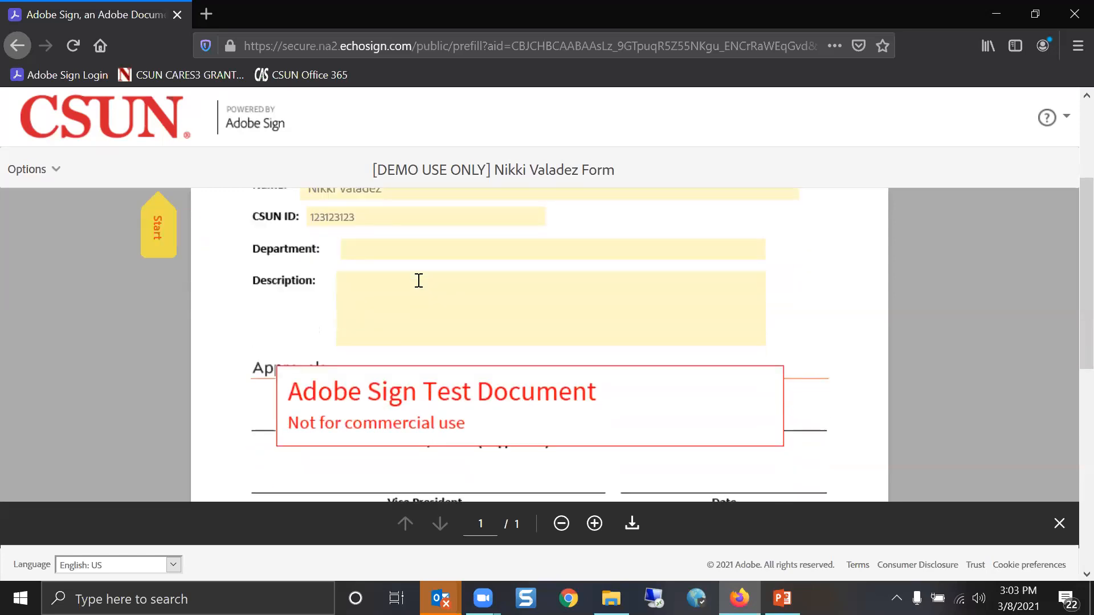
scroll(410, 295, up, 5)
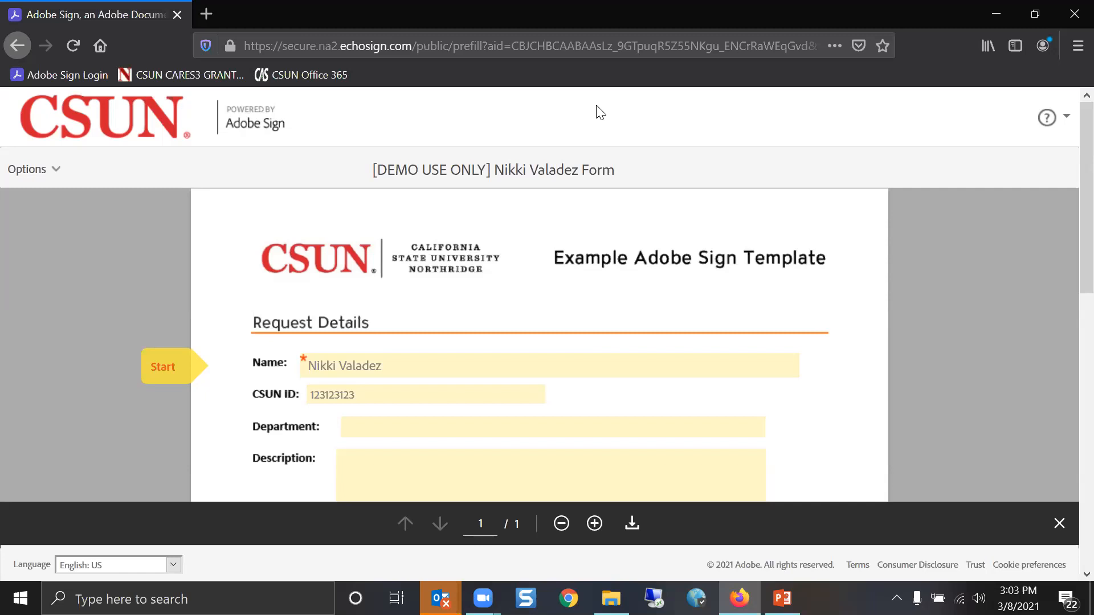
click(782, 598)
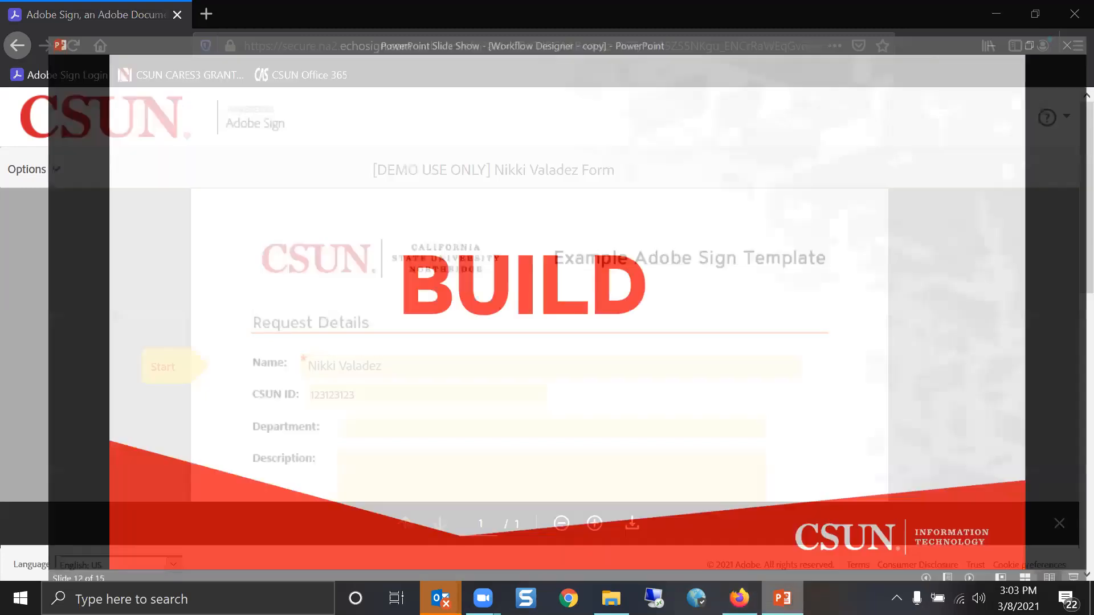